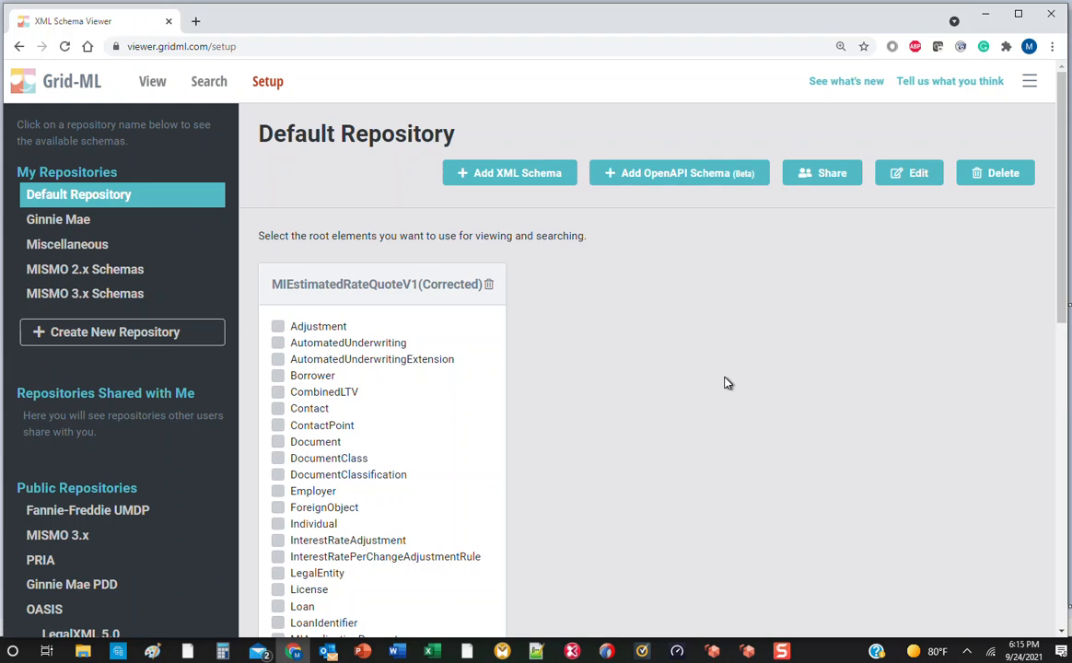
Step: Select MIEstimatedRateQuoteResponse as the root element of the MIEstimatedRateQuoteV1(Corrected) schema in the Default Repository
scroll(721, 386, "down", 3)
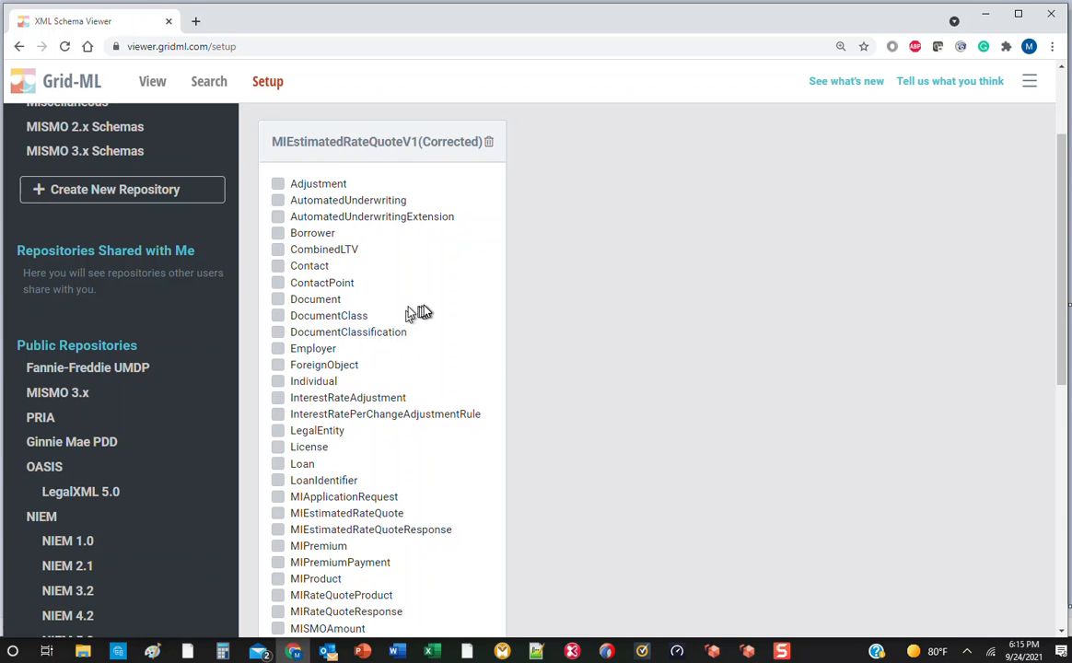
scroll(420, 313, "up", 2)
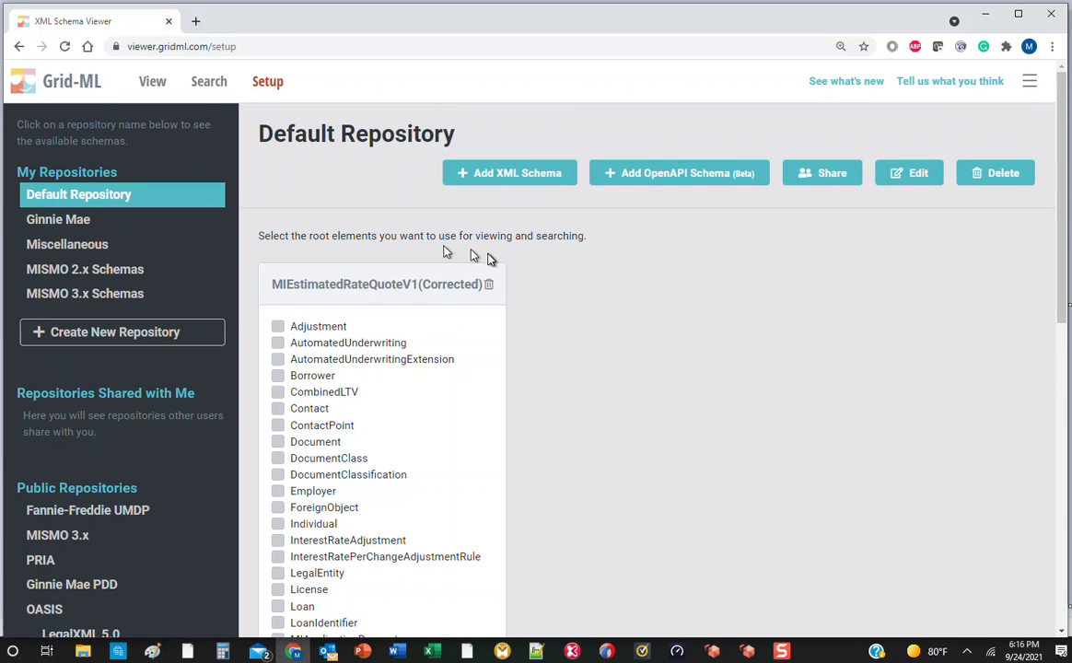
scroll(550, 324, "down", 4)
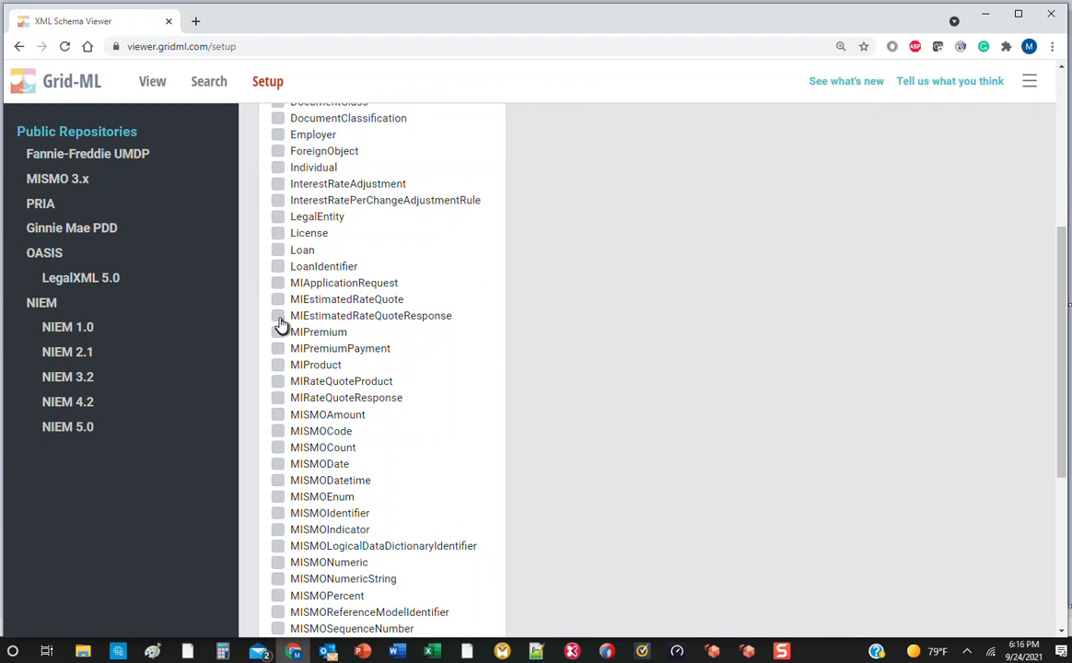
left_click(281, 319)
scroll(716, 419, "up", 4)
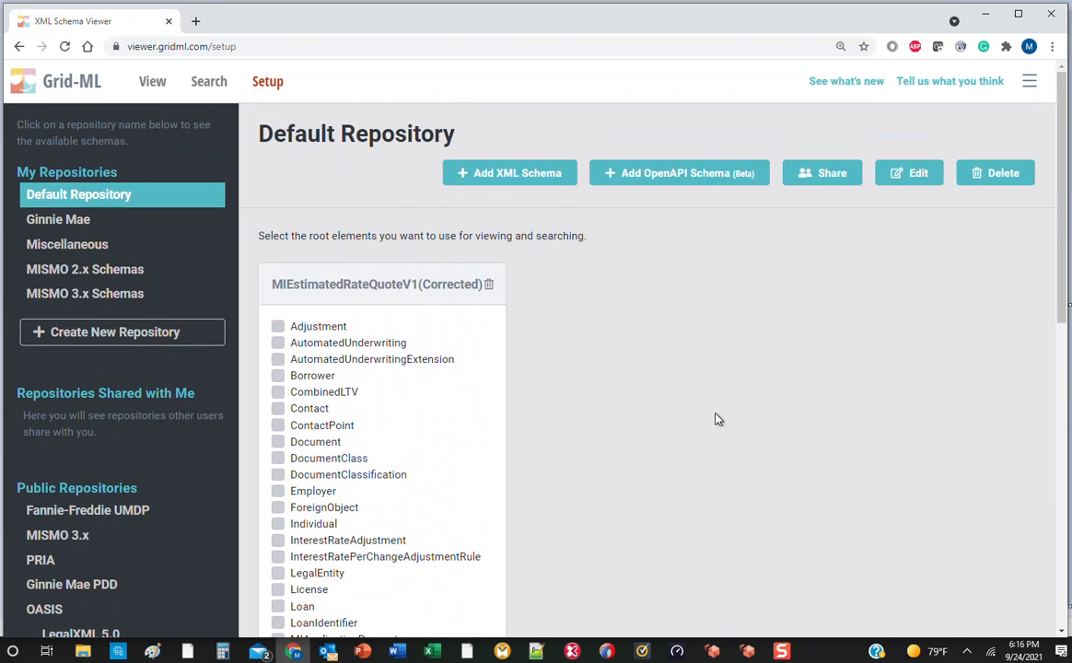
scroll(416, 412, "down", 3)
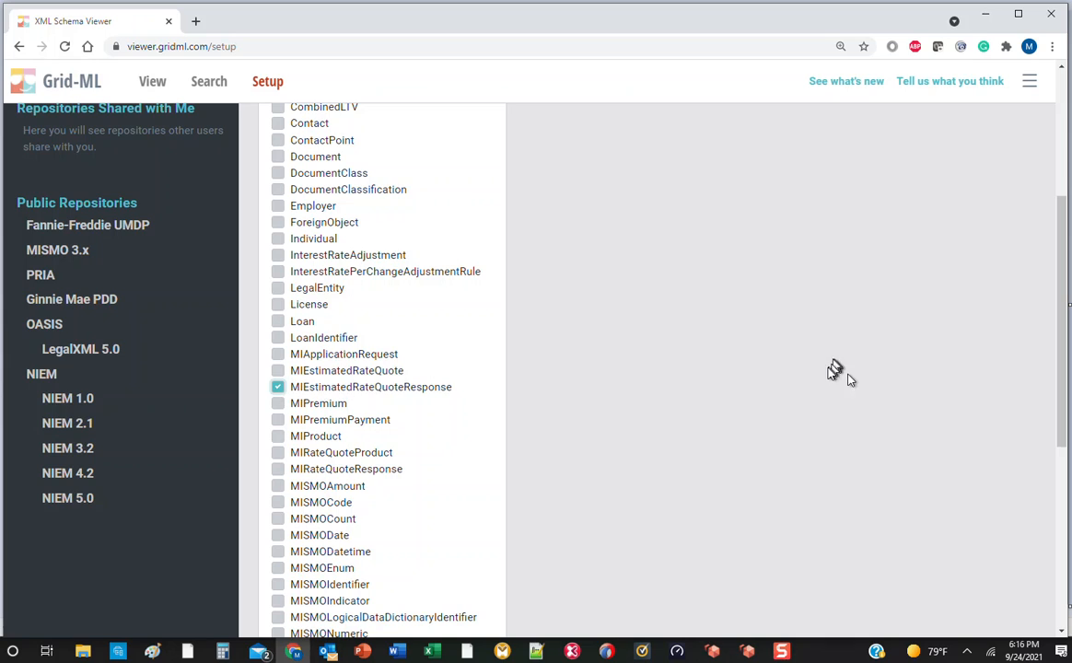
scroll(838, 374, "up", 3)
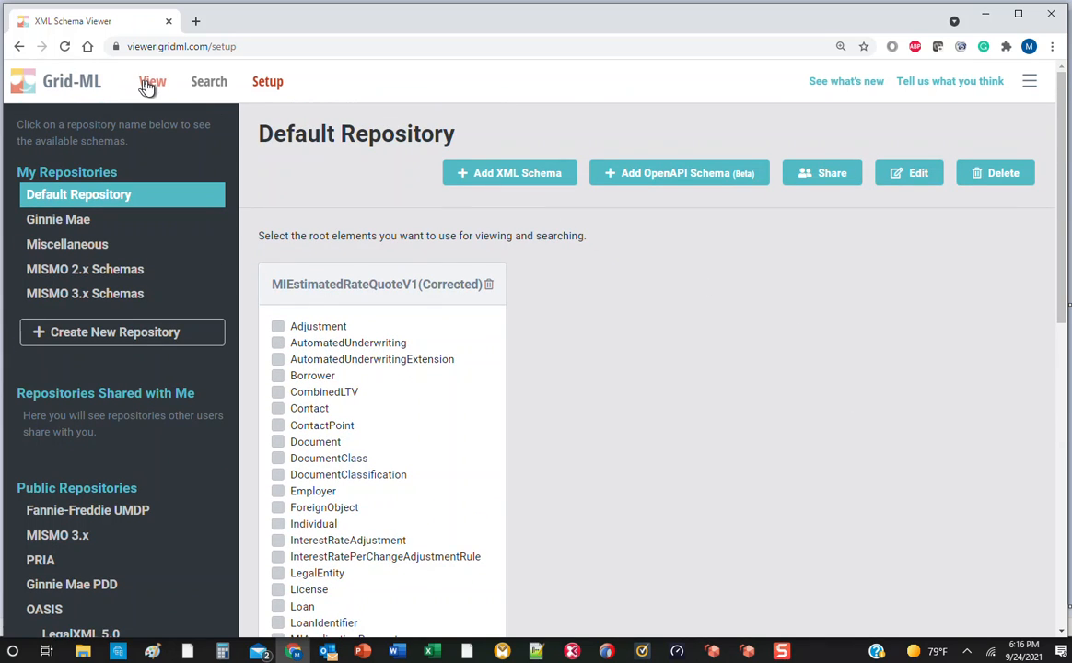
Step: Display the MIEstimatedRateQuoteResponse schema for viewing and inspect its createdDatetime and loan properties
left_click(152, 86)
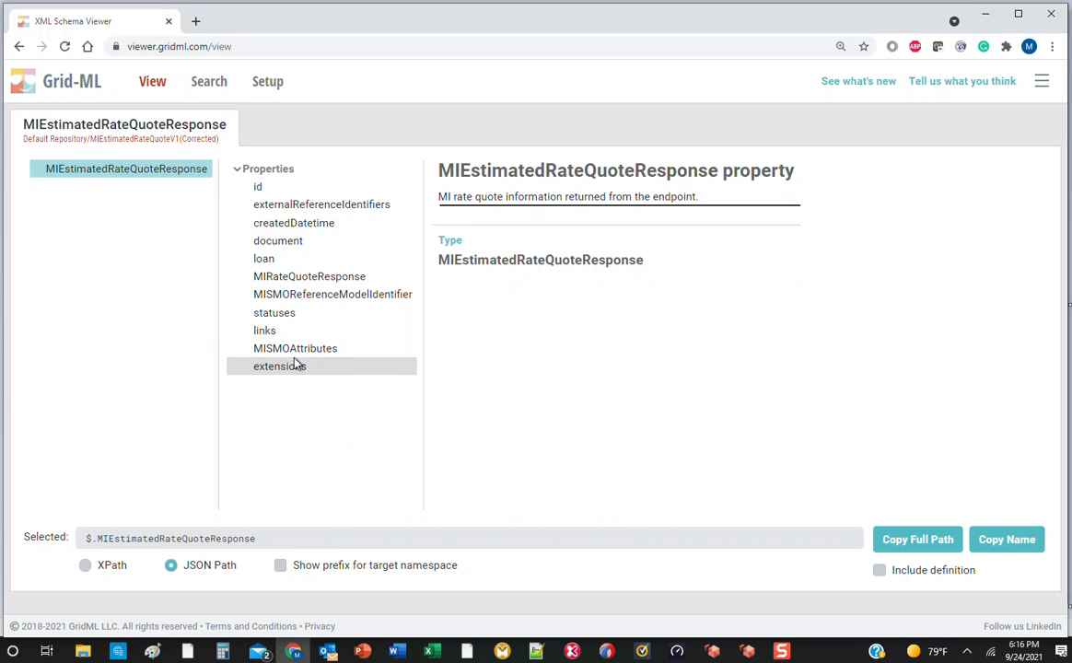
left_click(312, 223)
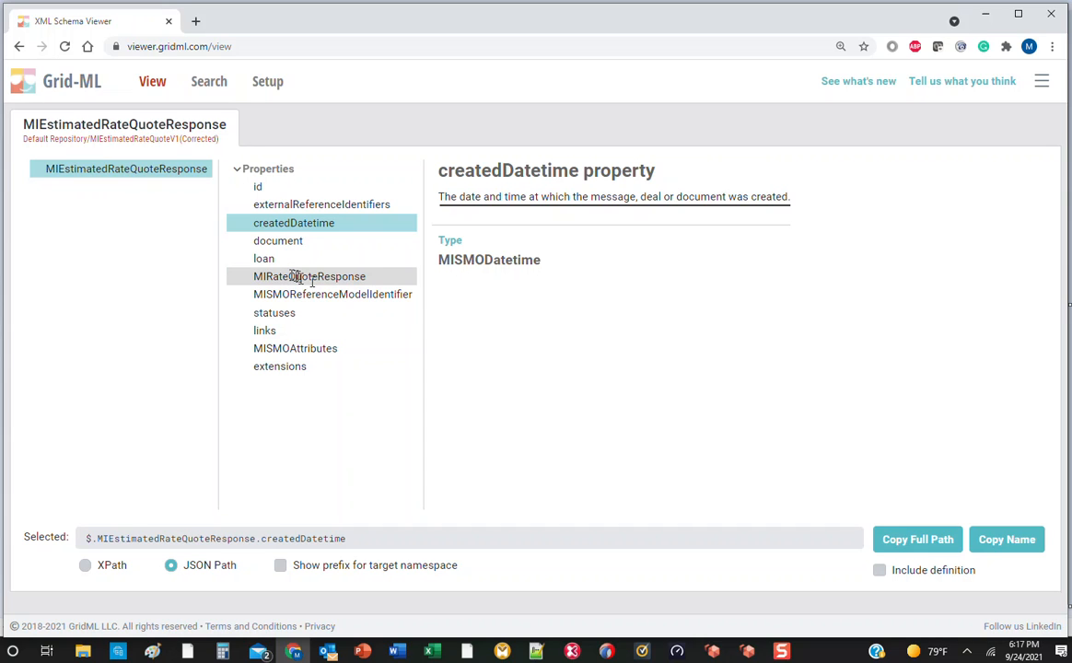
left_click(270, 261)
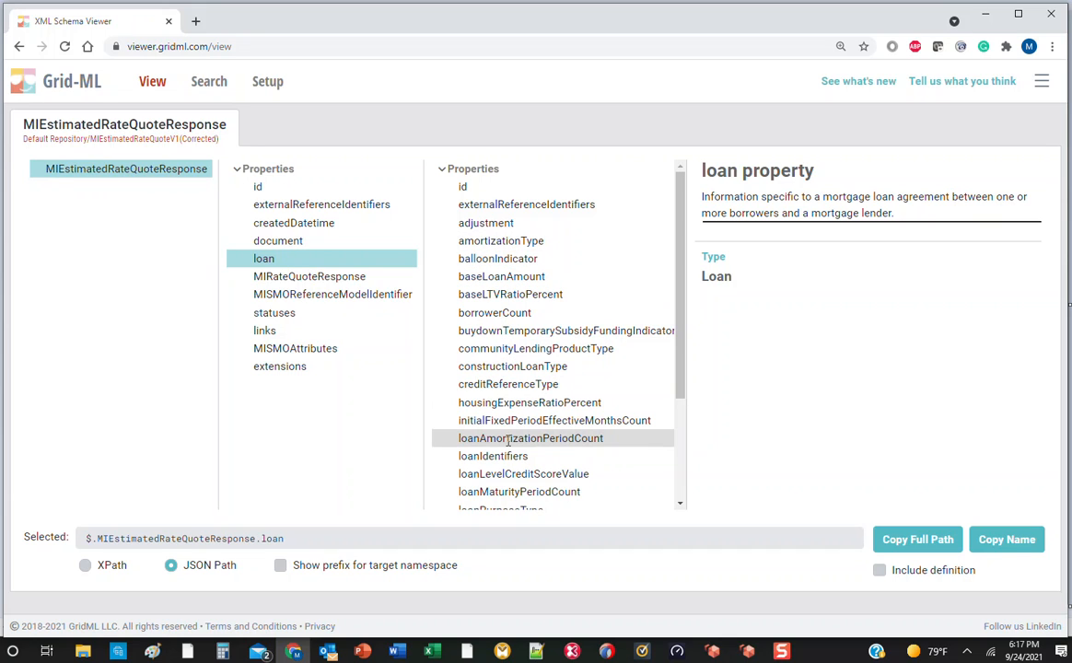
Step: Inspect the definitions of baseLoanAmount, borrowerCount and loanIdentifiers within the loan property
left_click(494, 279)
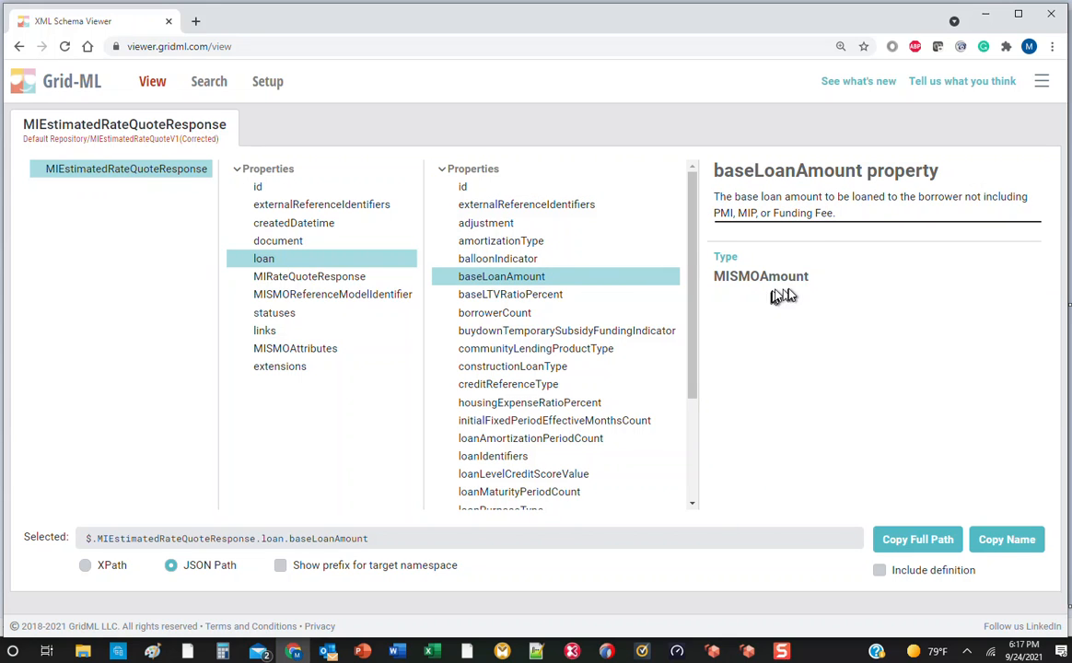
left_click(496, 313)
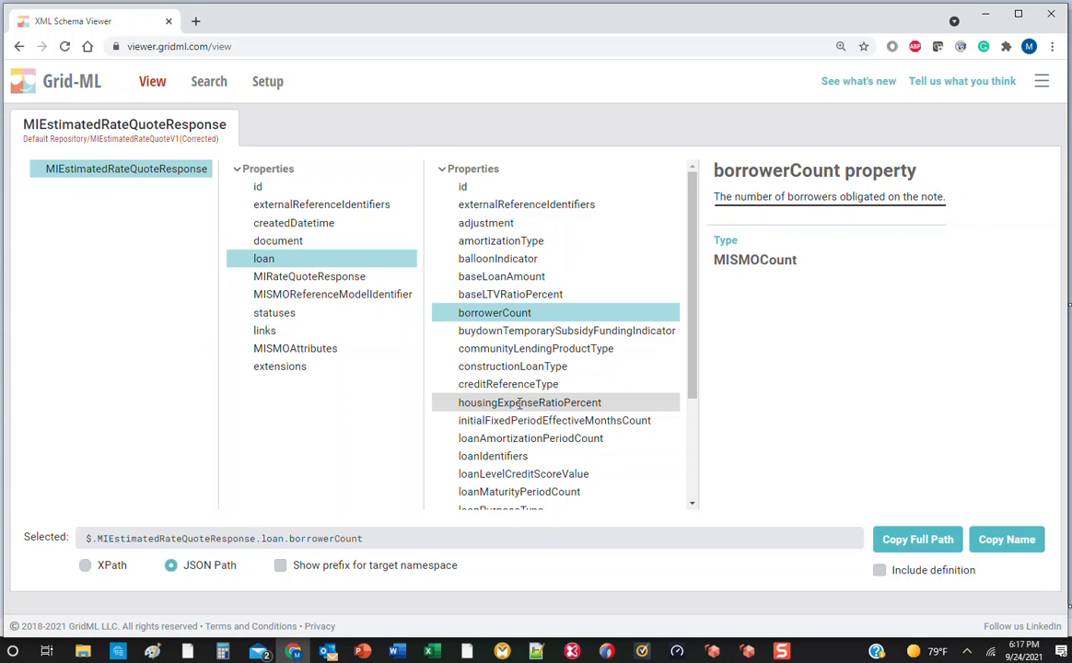
scroll(521, 406, "down", 3)
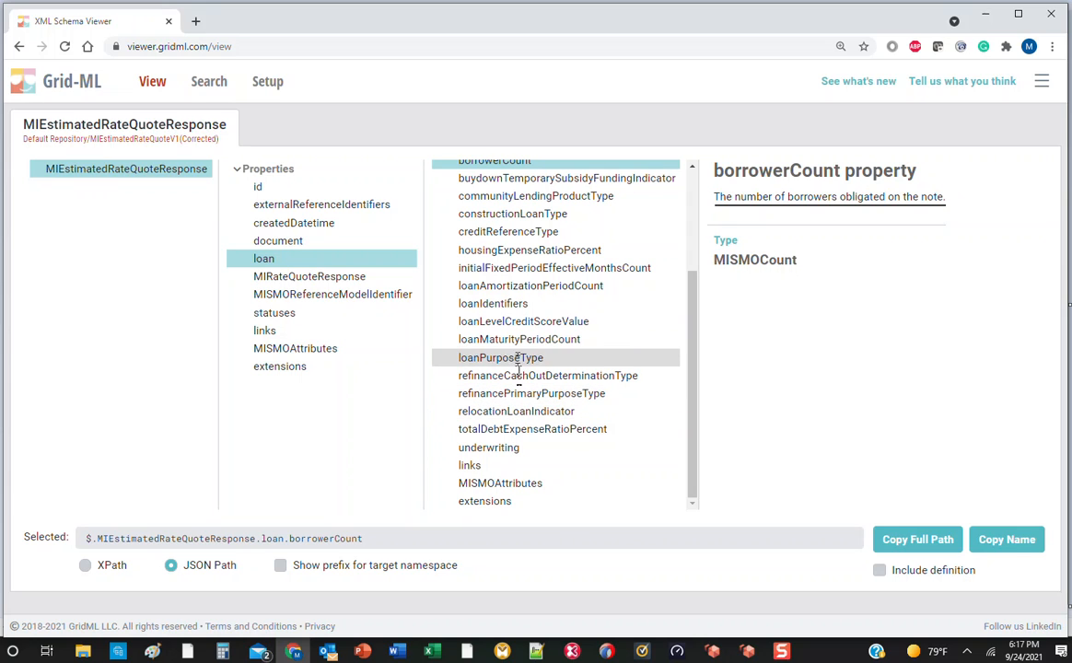
left_click(493, 304)
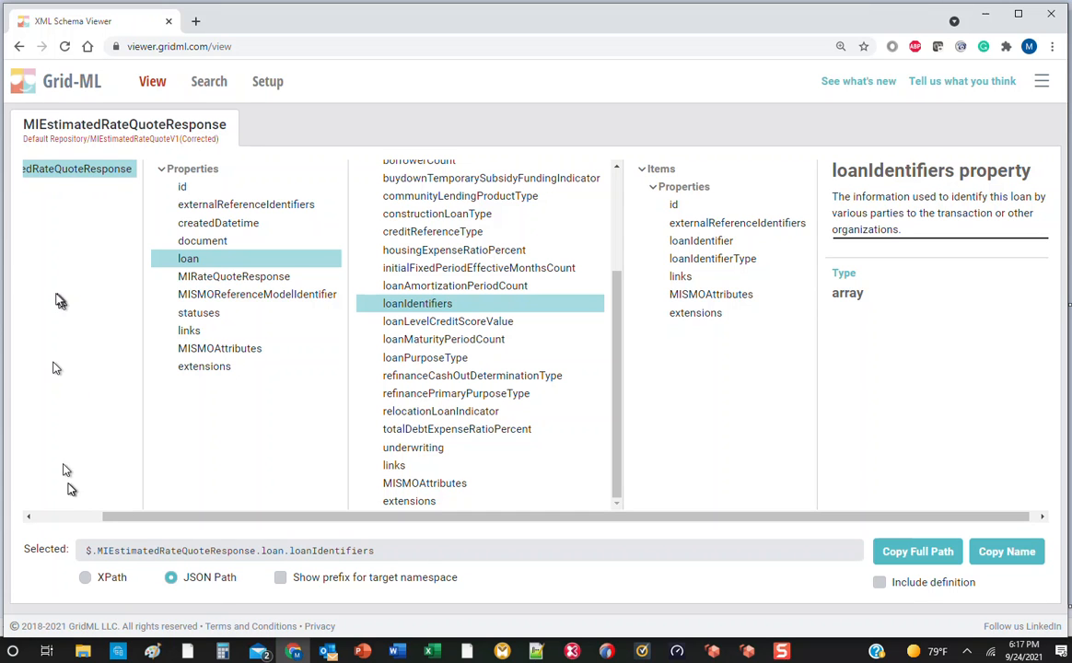
left_click_drag(106, 528, 43, 536)
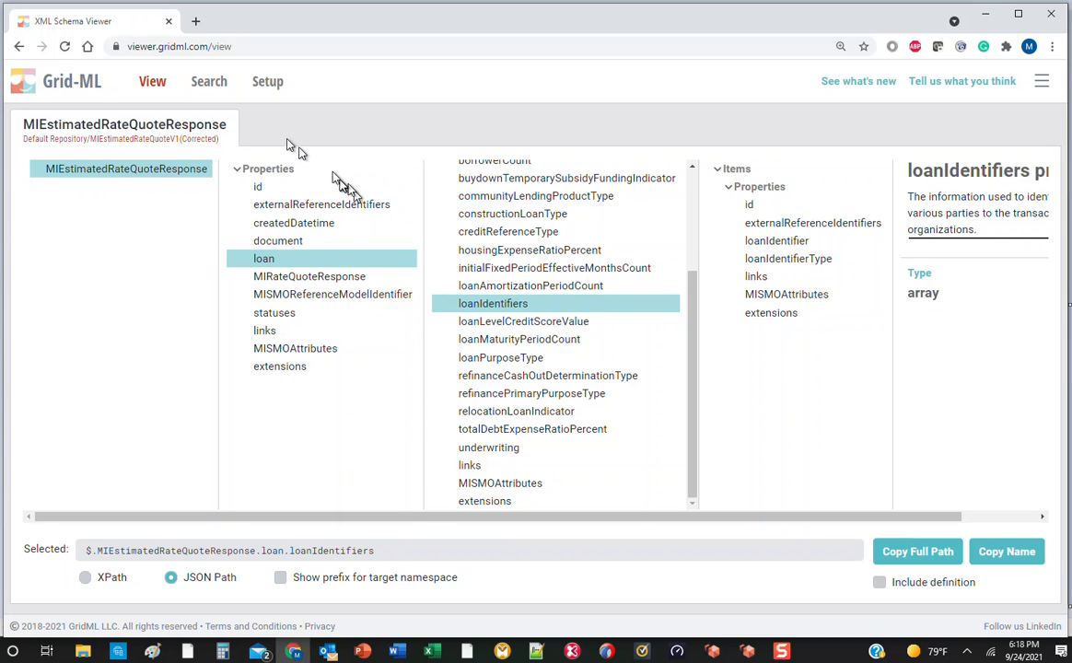
Step: Search the MIEstimatedRateQuoteResponse schema for "MI Company"
left_click(208, 81)
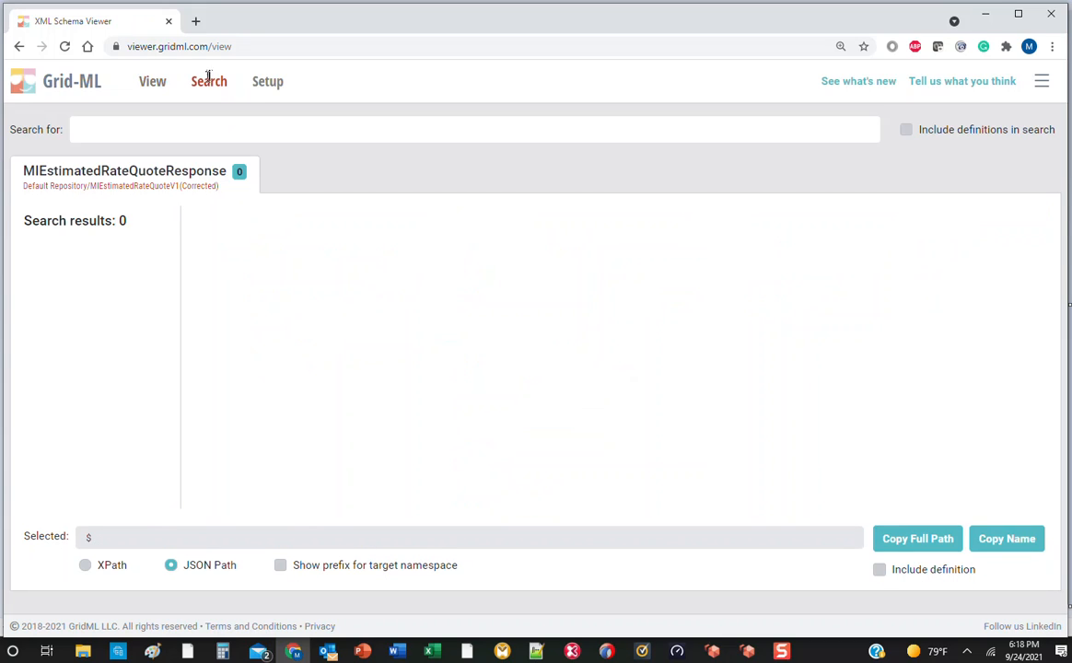
left_click(198, 130)
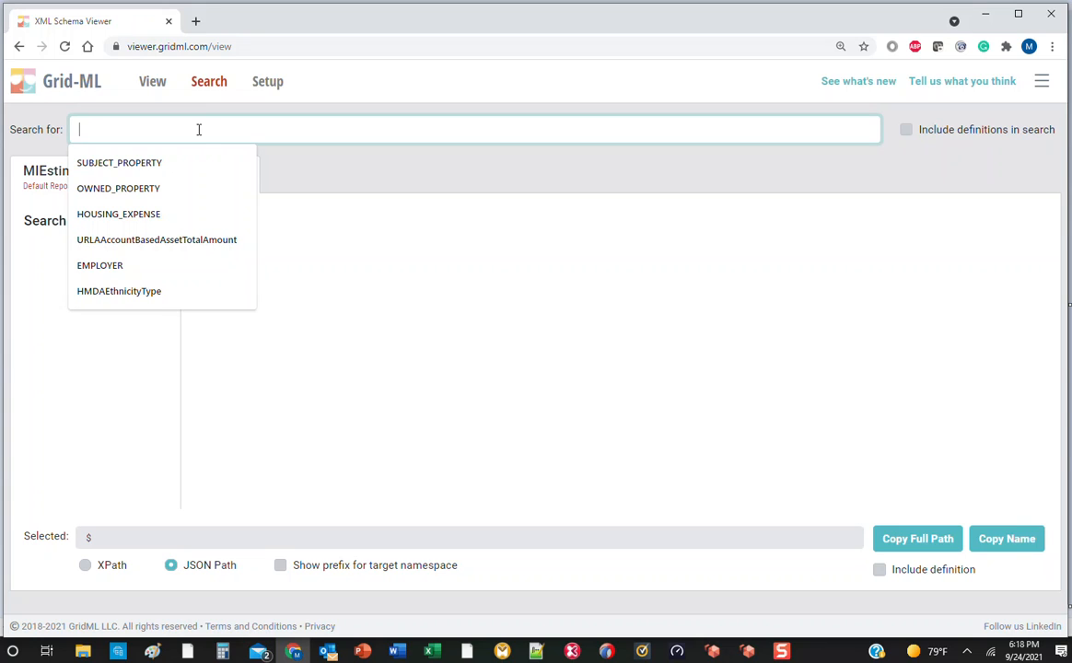
type("MI")
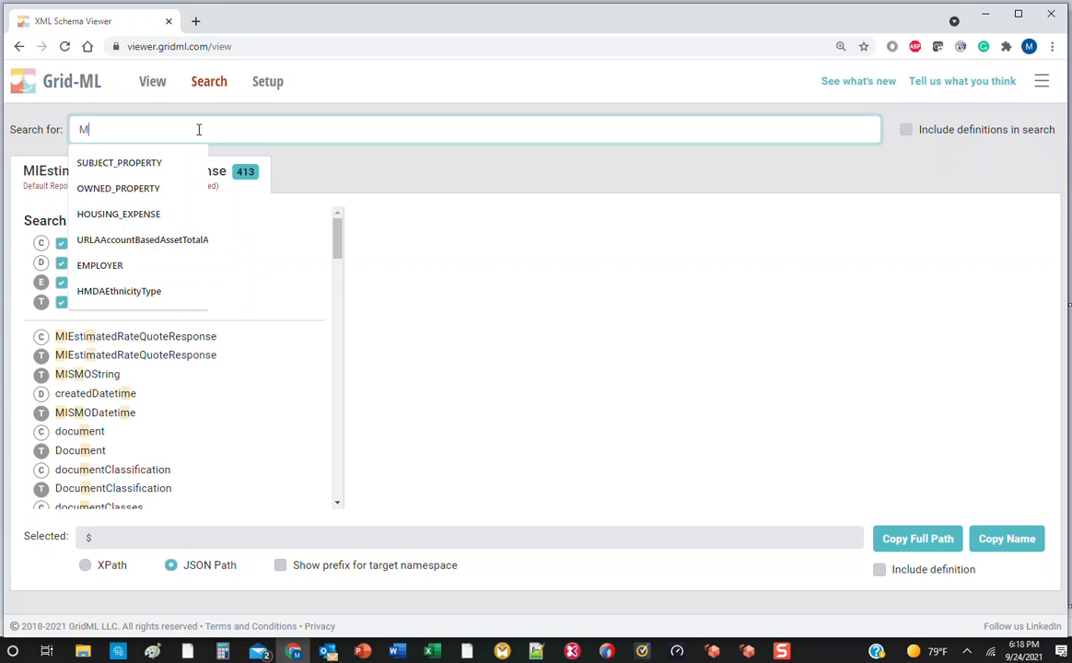
type("I")
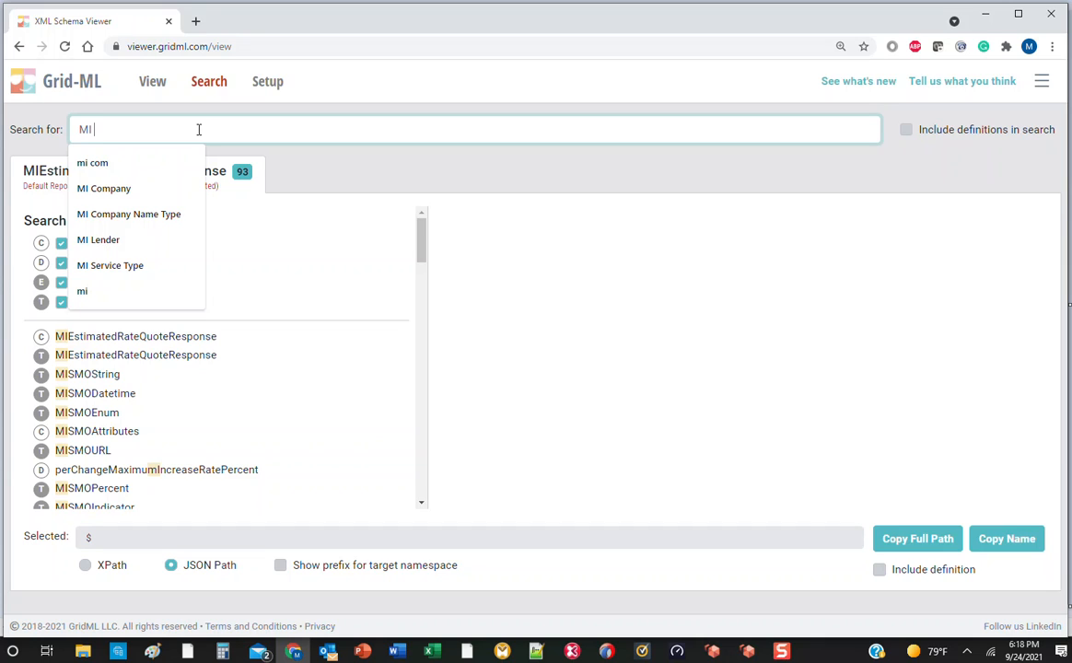
type("C")
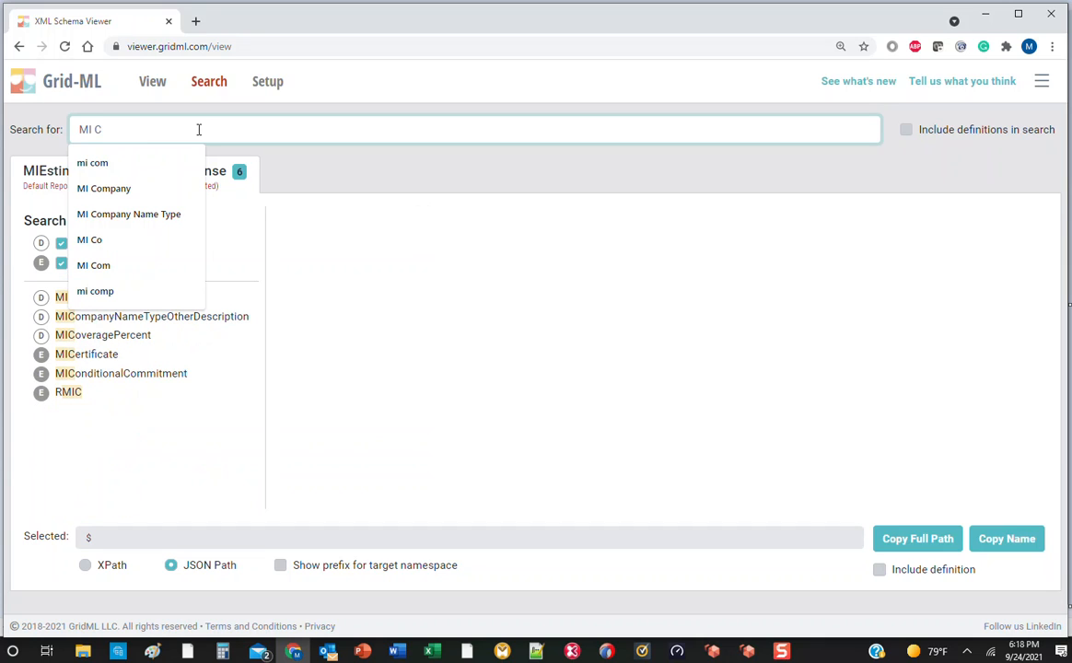
type("ompany")
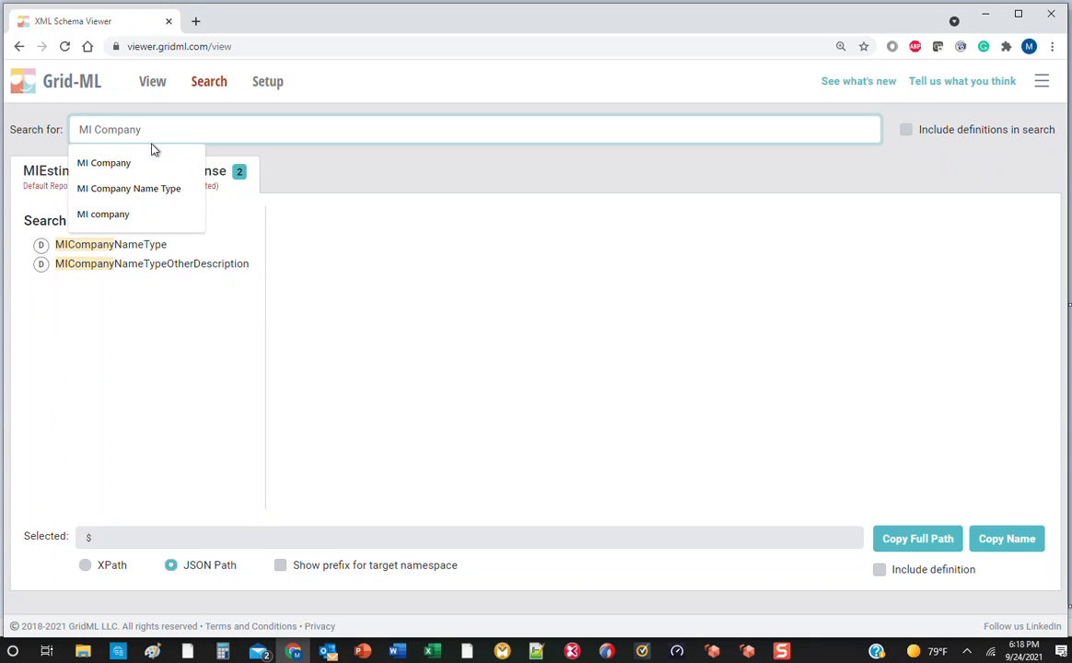
Step: Inspect the MICompanyNameType search result and expand its location under MIRateQuoteResponse
left_click(98, 248)
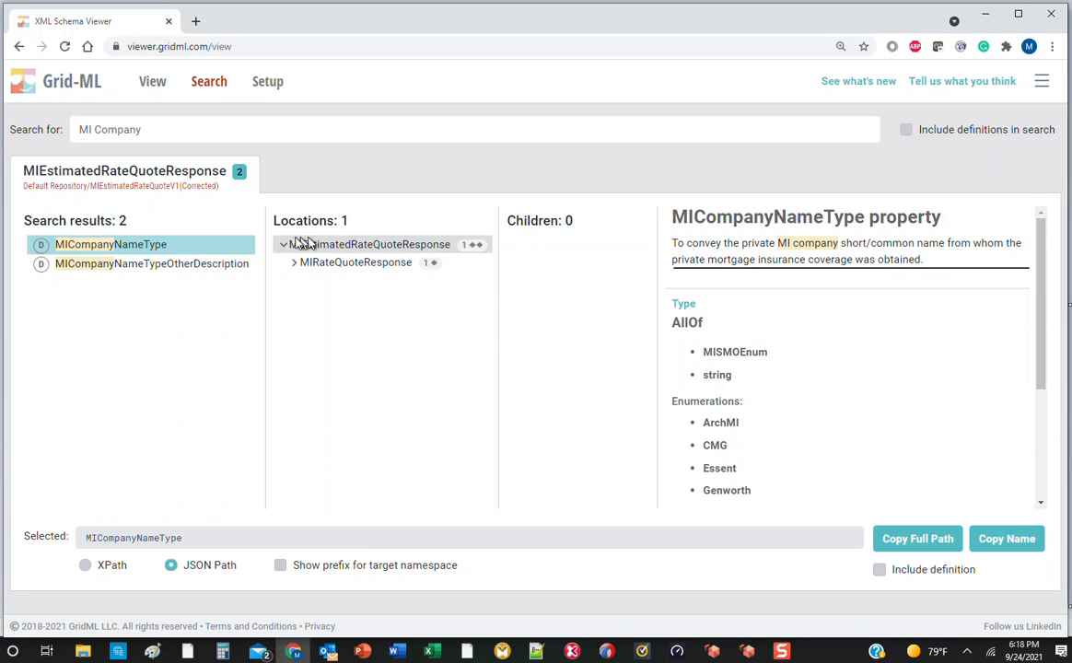
left_click_drag(137, 245, 142, 246)
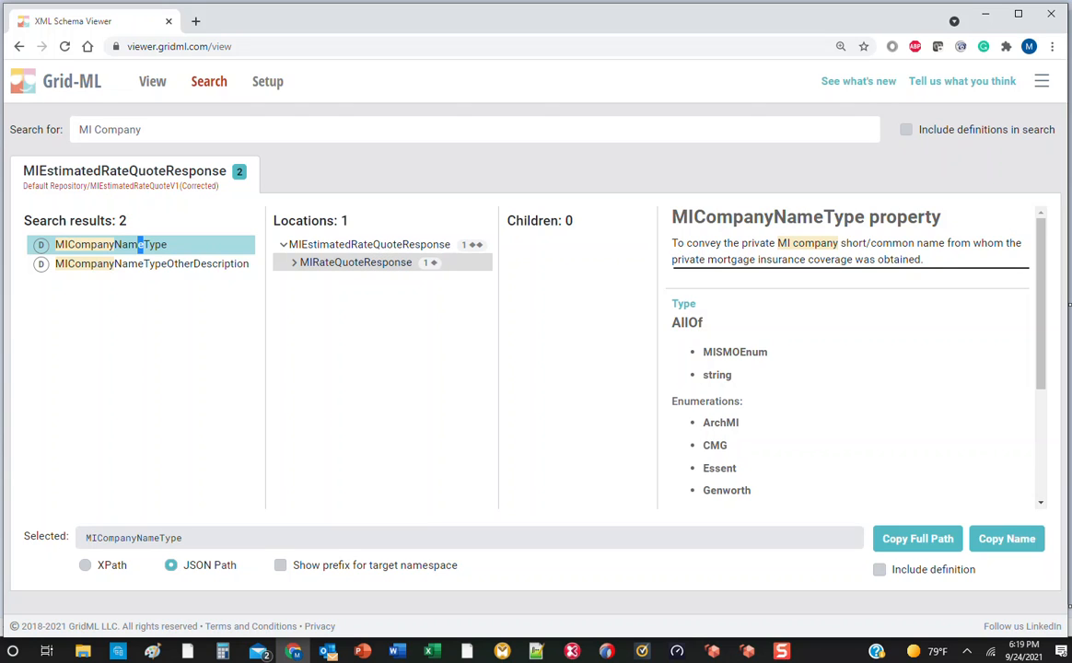
left_click(295, 264)
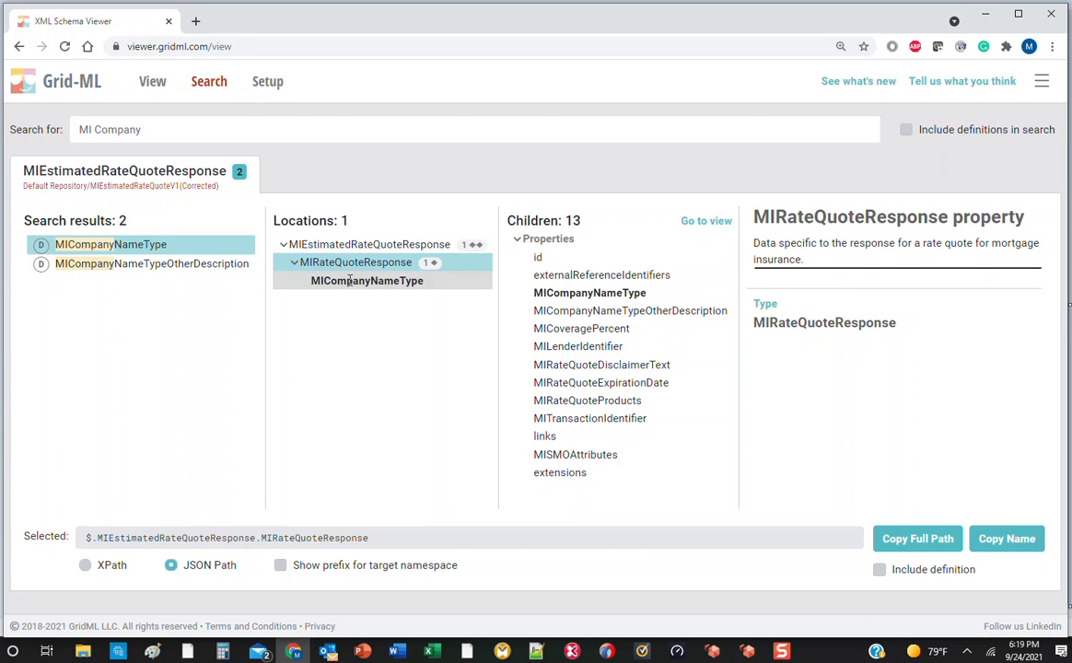
Step: Examine the definition, type and enumerations of MICompanyNameType among the children of MIRateQuoteResponse
left_click(596, 292)
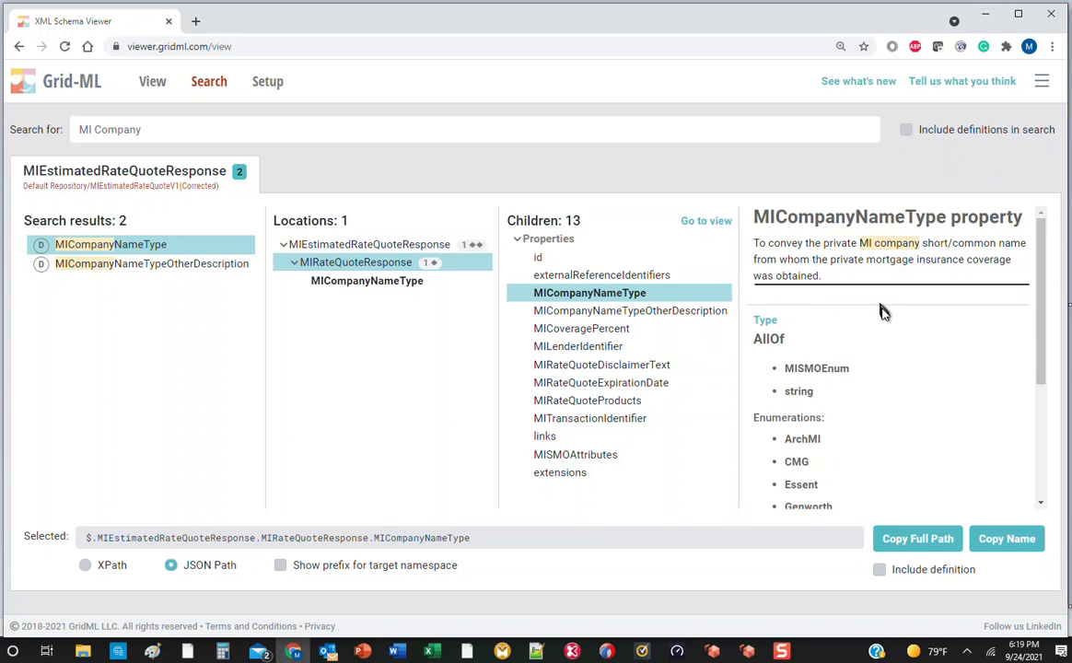
scroll(882, 316, "down", 1)
scroll(882, 316, "down", 2)
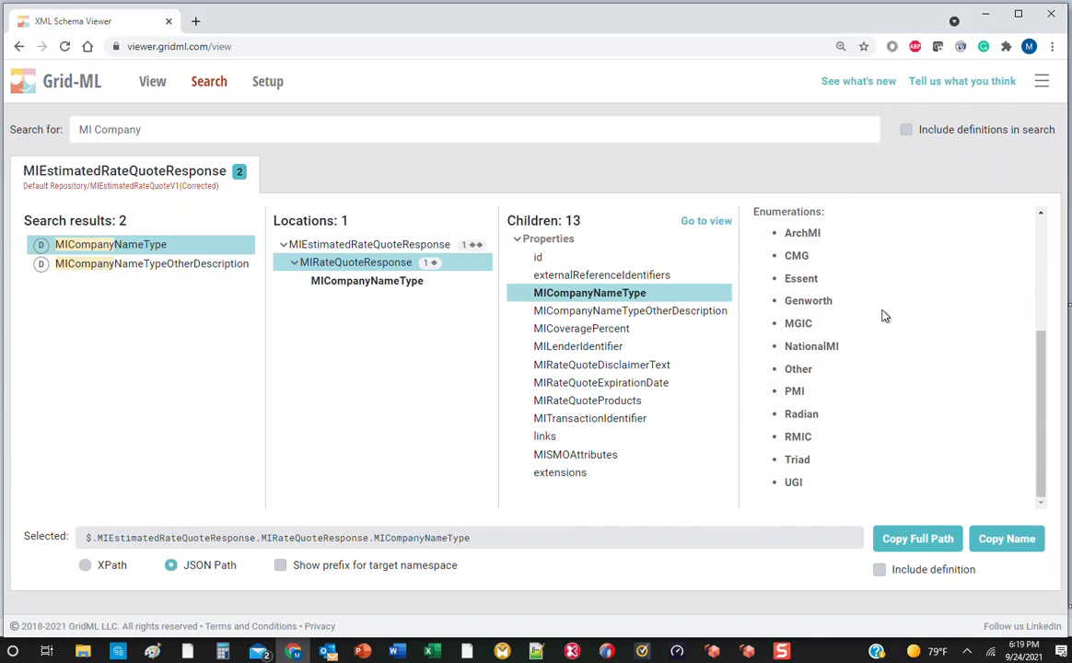
scroll(883, 316, "up", 3)
scroll(883, 316, "down", 3)
scroll(876, 315, "up", 1)
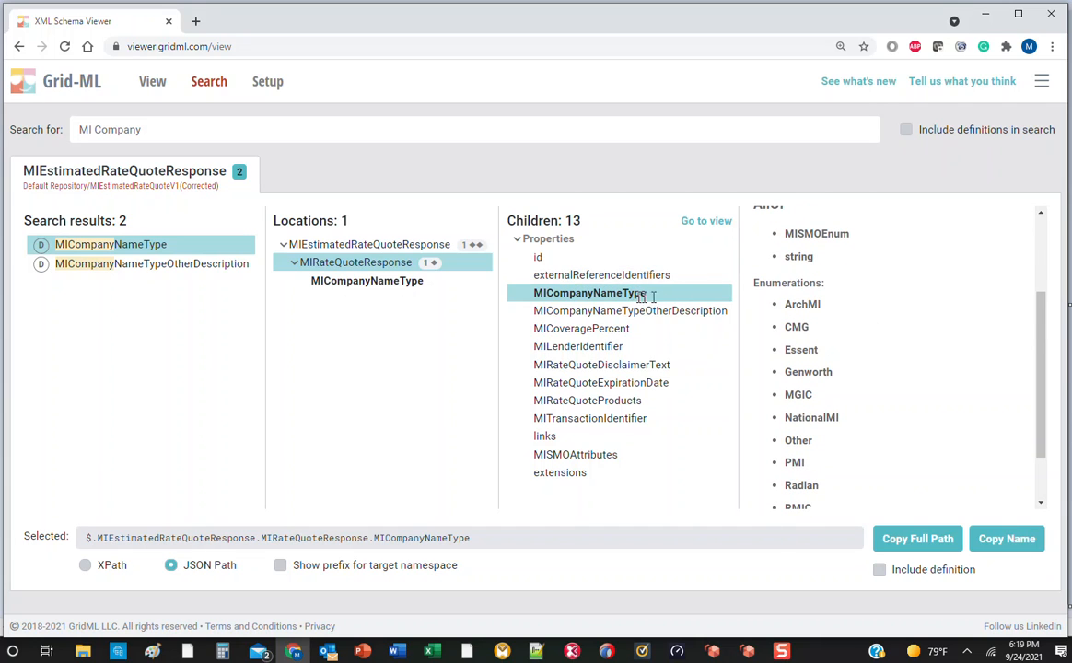
scroll(900, 333, "down", 1)
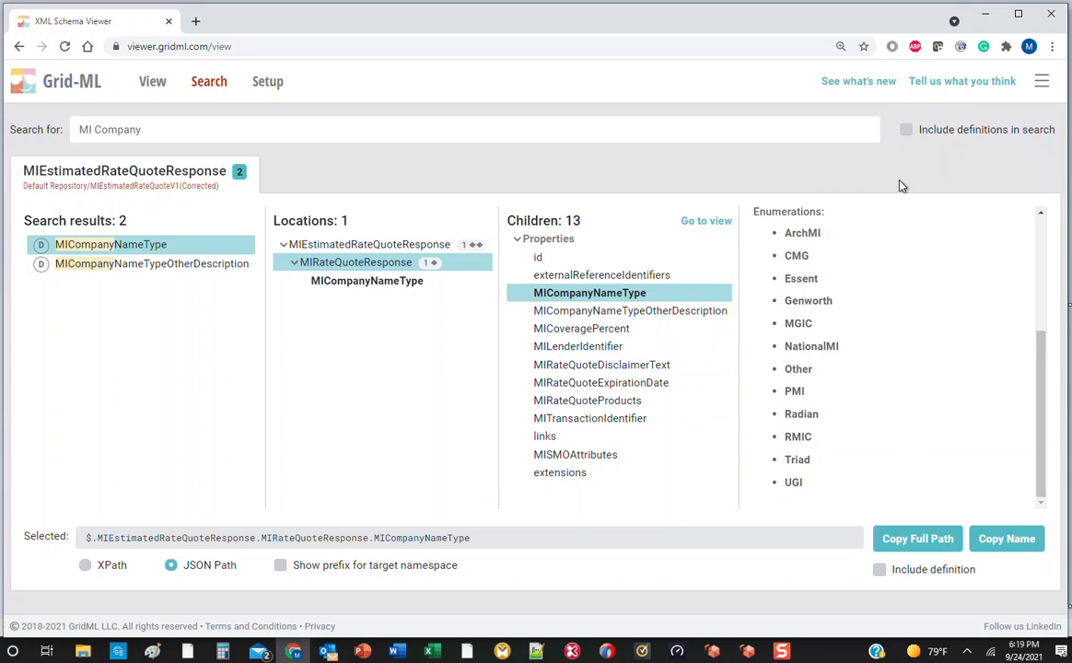
Step: Replace the search term with "legal" and view the matching results
left_click(402, 121)
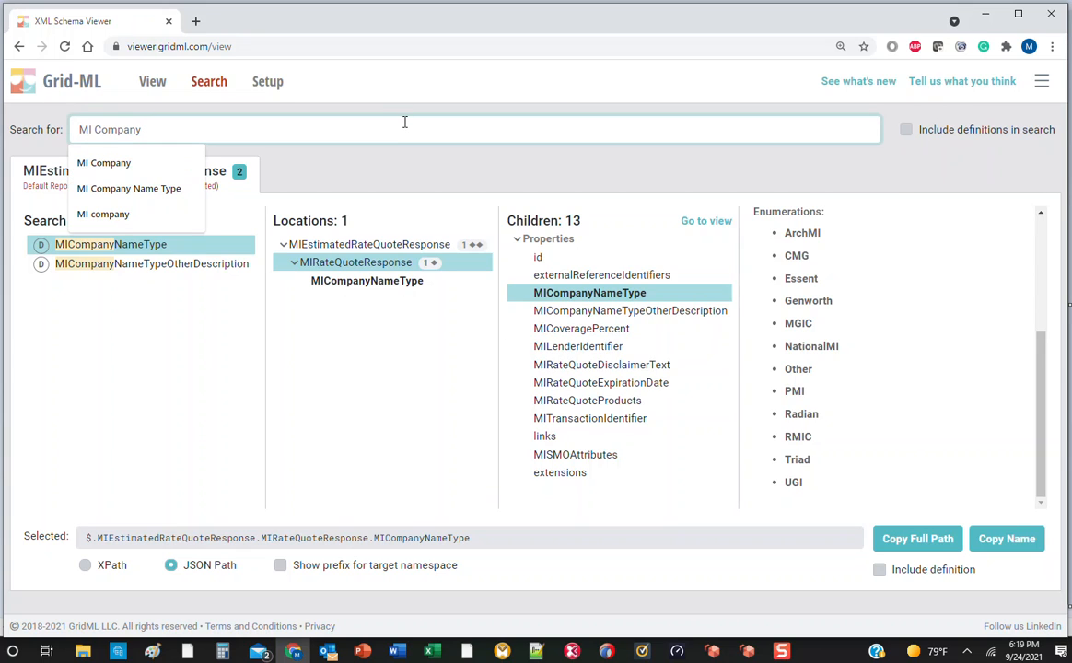
key("BackSpace")
key("BackSpace")
key("BackSpace")
key("BackSpace")
key("BackSpace")
key("BackSpace")
key("BackSpace")
key("BackSpace")
key("BackSpace")
key("BackSpace")
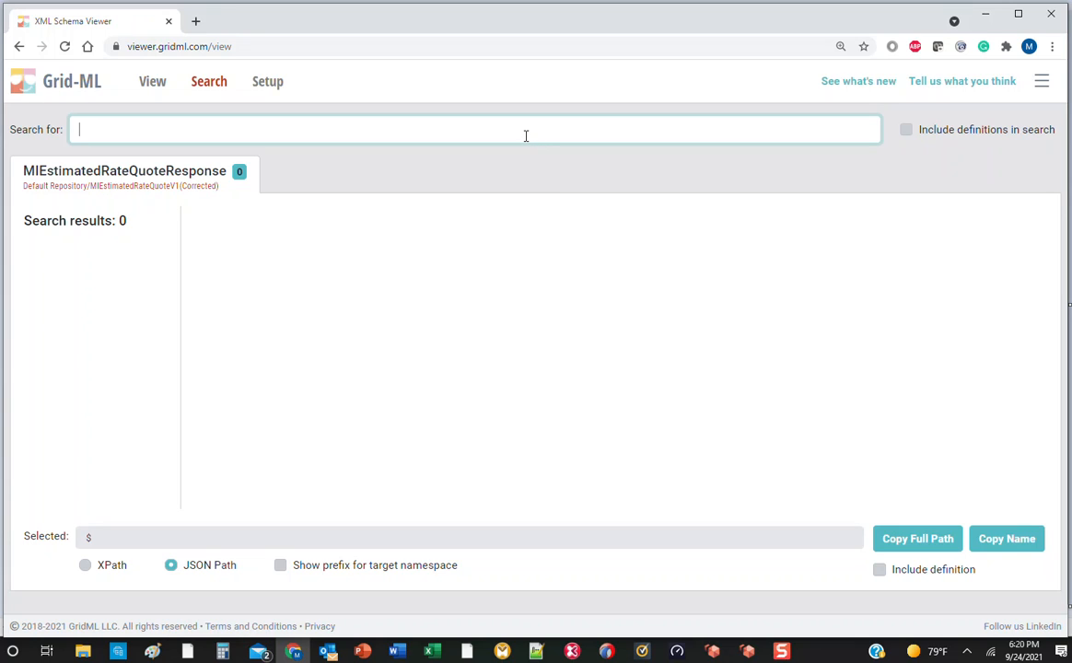
left_click(526, 135)
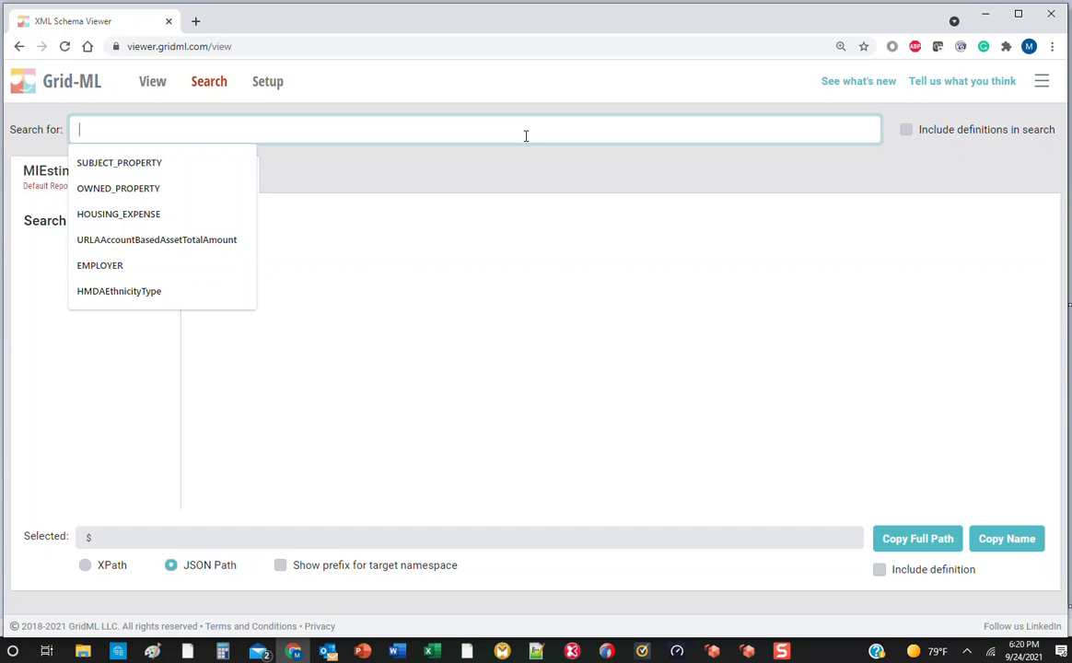
type("legal")
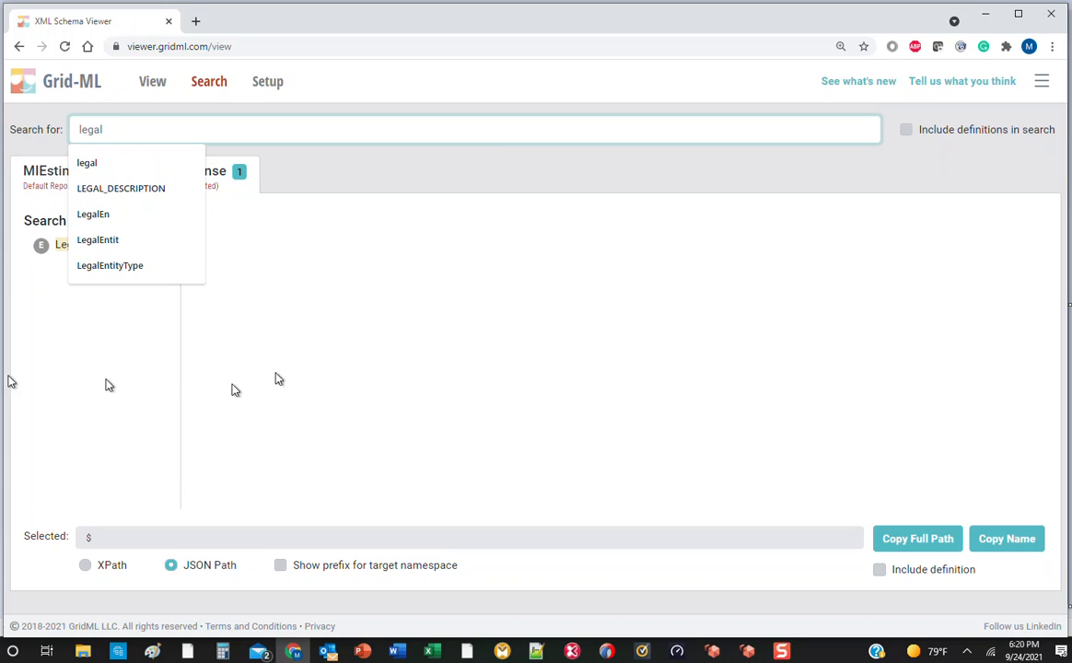
left_click(33, 364)
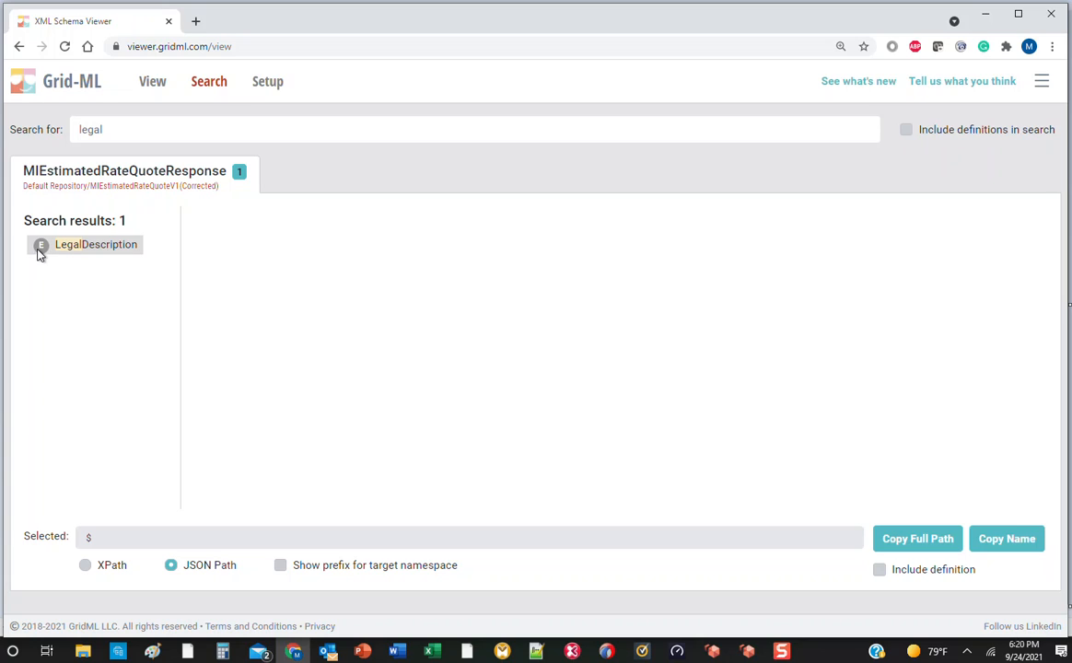
Step: Include definitions in the search and filter out types, enumerations and containers so that only data points are listed
left_click(908, 133)
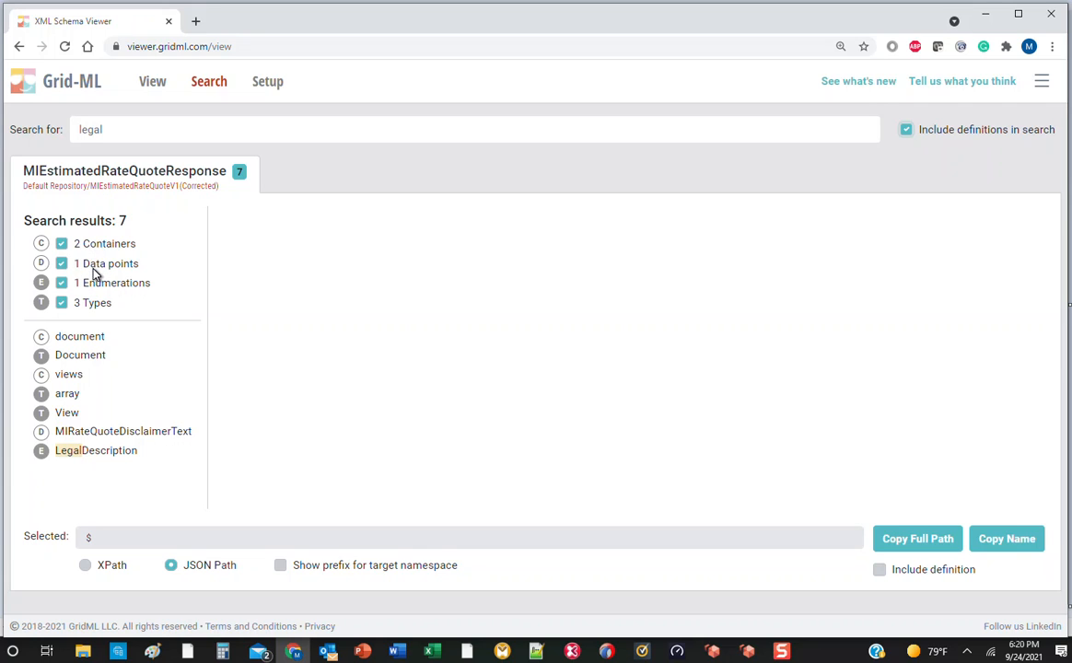
left_click(62, 305)
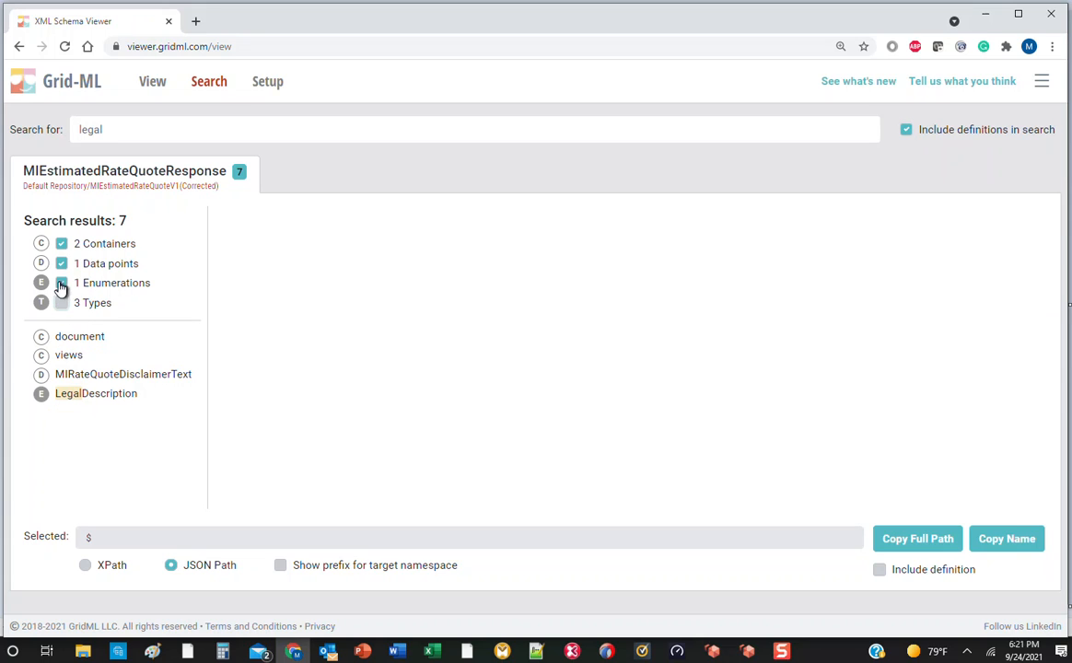
left_click(61, 284)
left_click(61, 245)
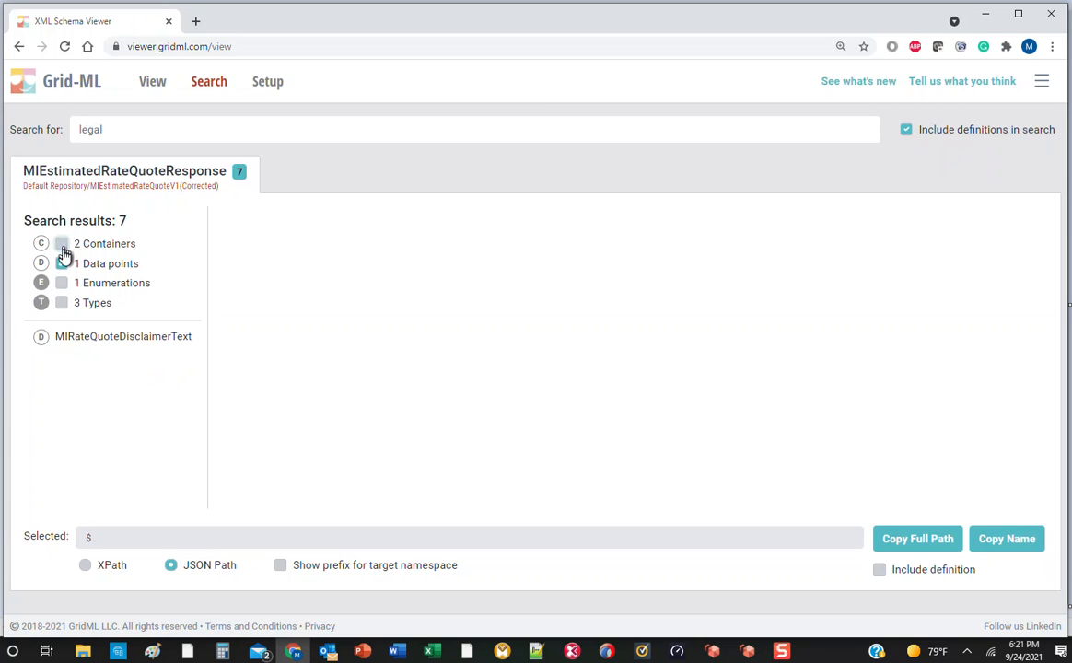
Step: Examine the definition and type of the MIRateQuoteDisclaimerText search result
left_click(87, 337)
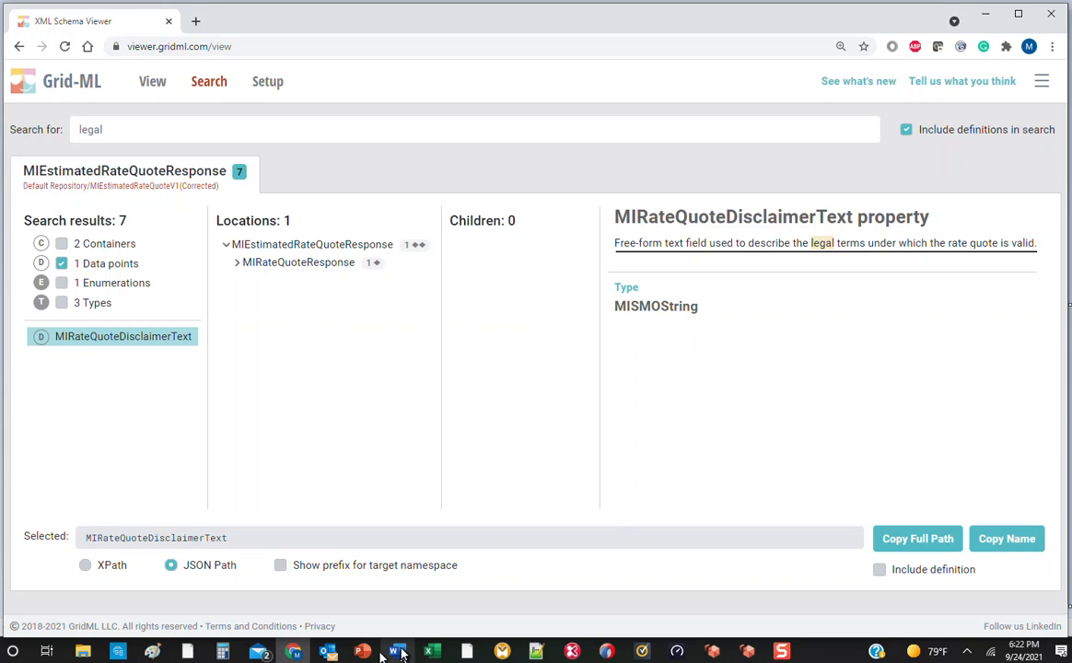
Step: Switch to the Excel data mapping worksheet and review its OpenAPI columns A to D and MISMO 3.5.0 columns E to G
left_click(433, 652)
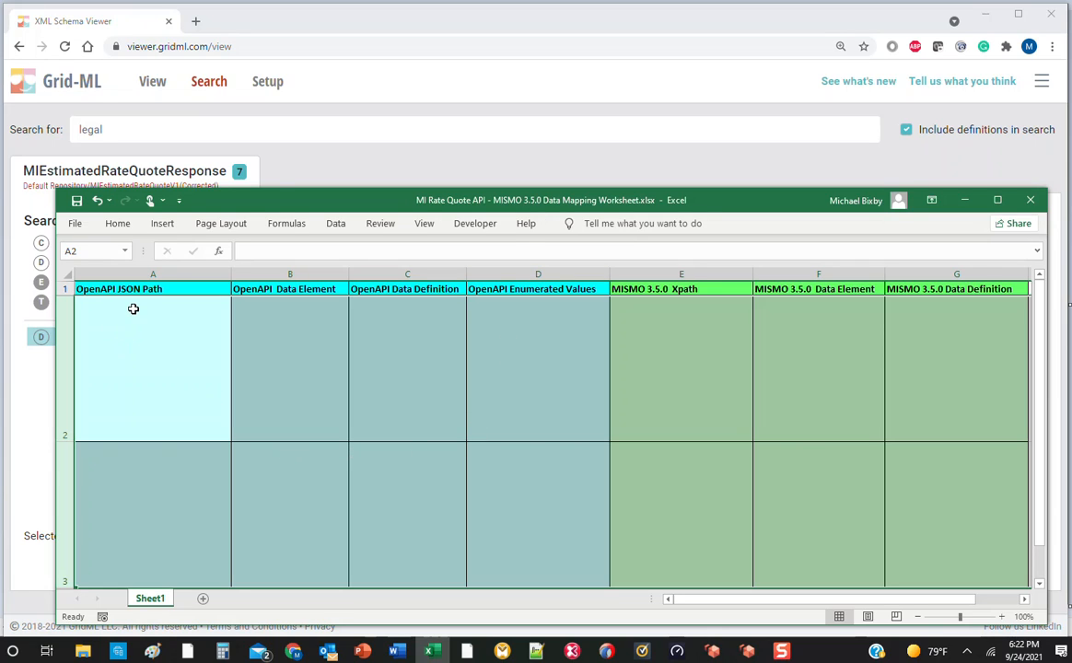
left_click(132, 274)
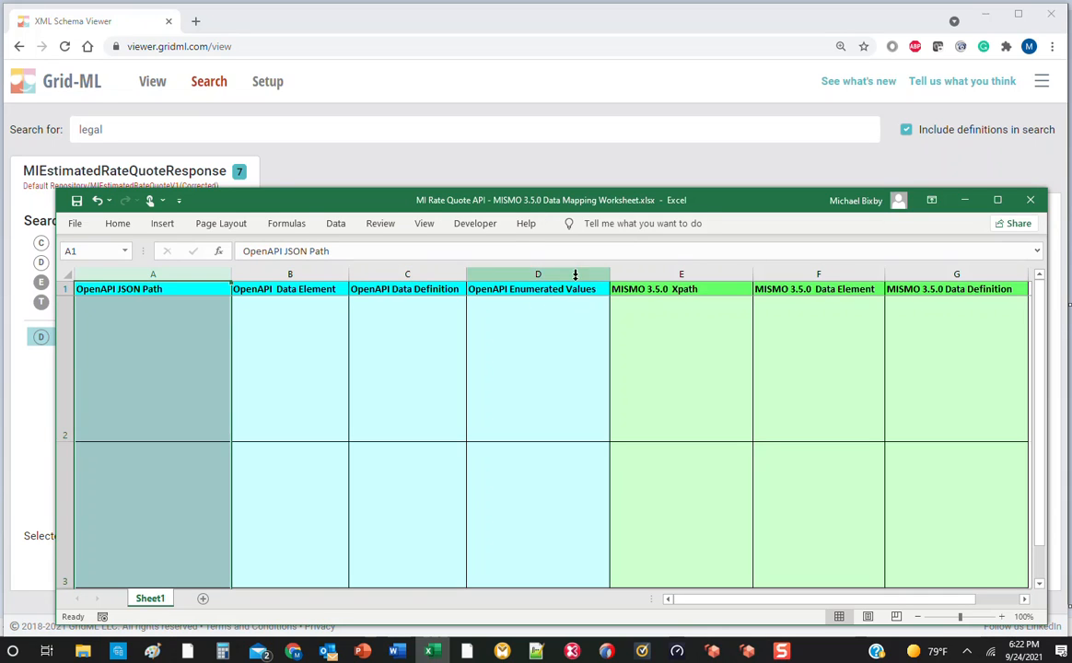
left_click(567, 270, "shift")
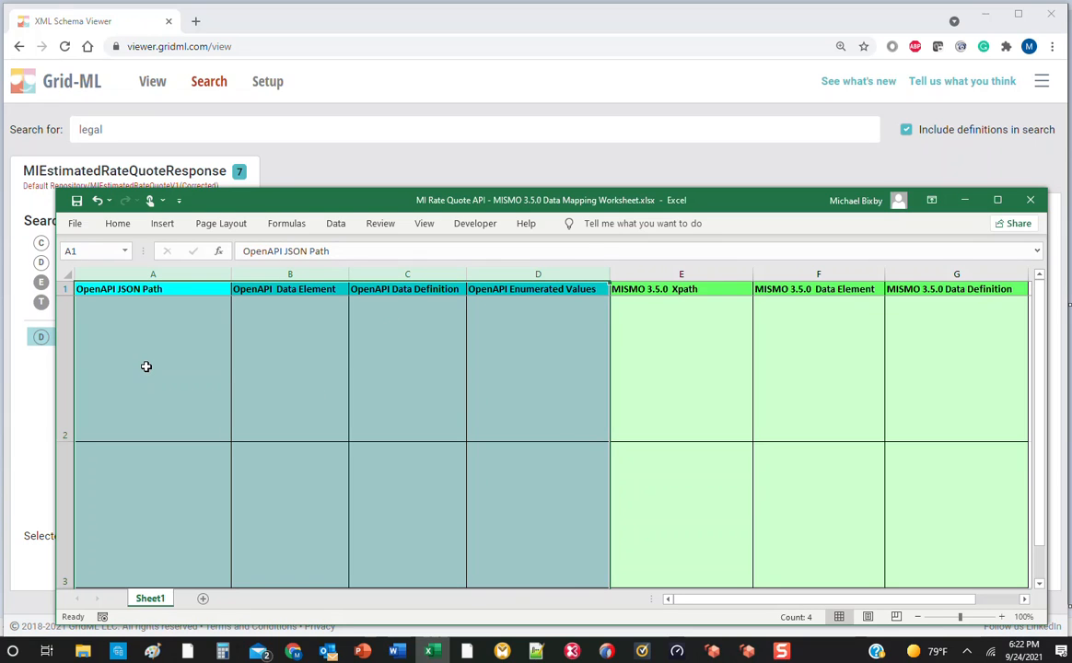
left_click(308, 355)
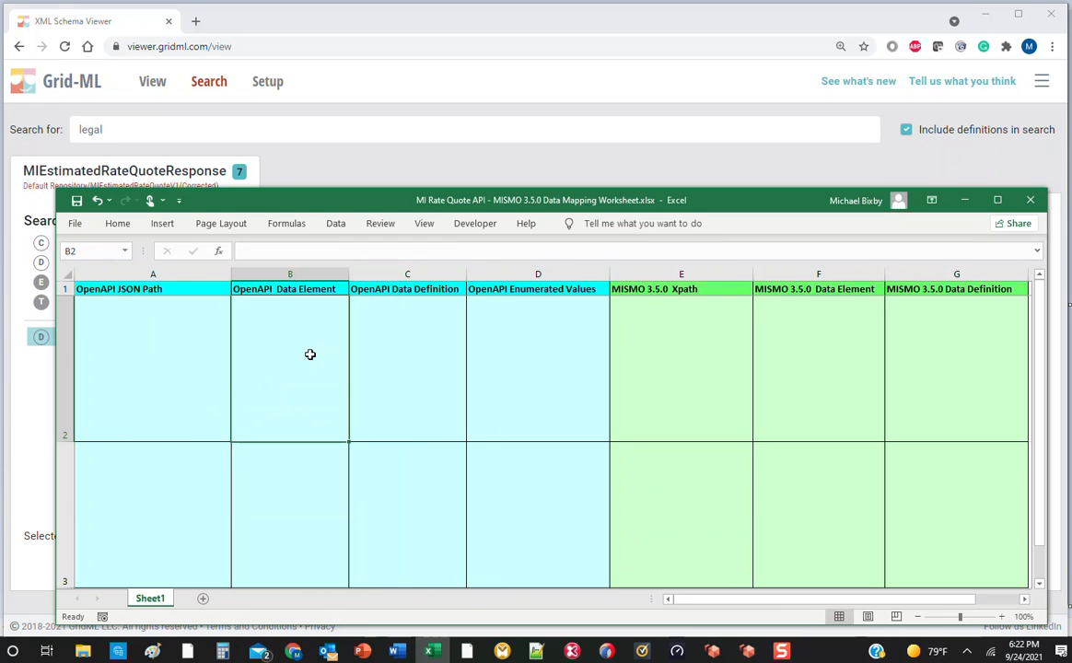
left_click(401, 352)
left_click(547, 357)
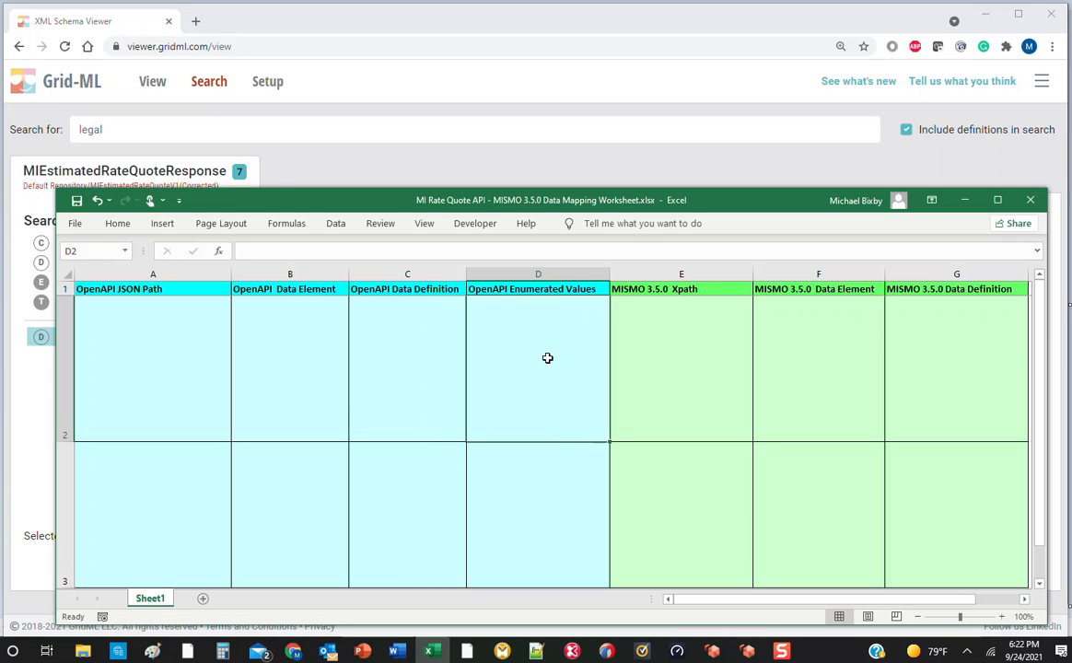
left_click(683, 358)
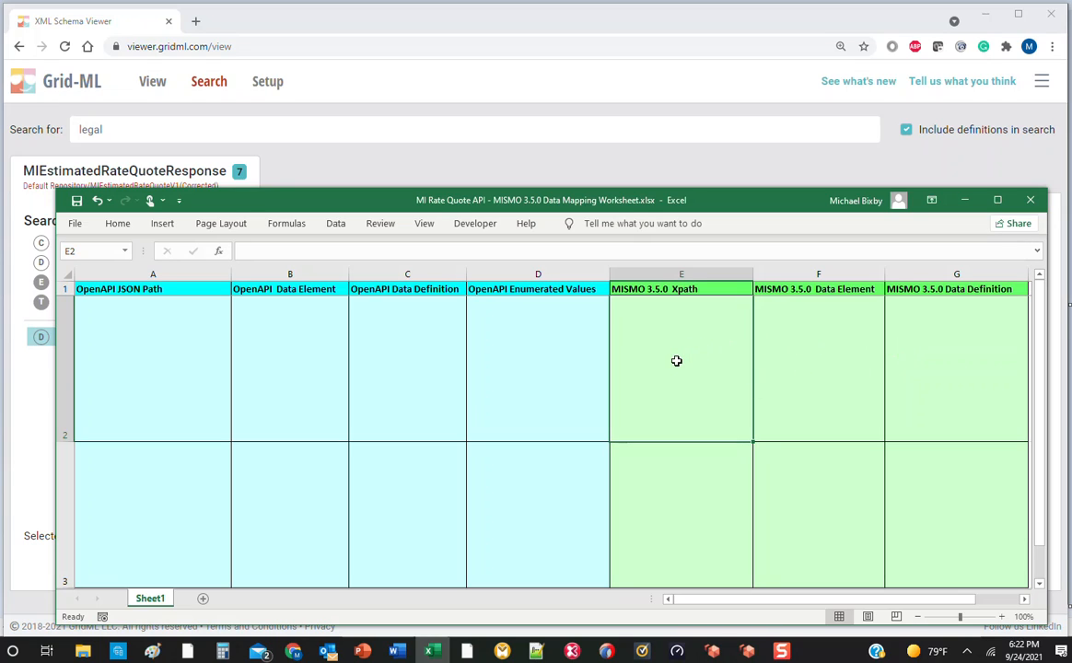
left_click(834, 357)
left_click(985, 366)
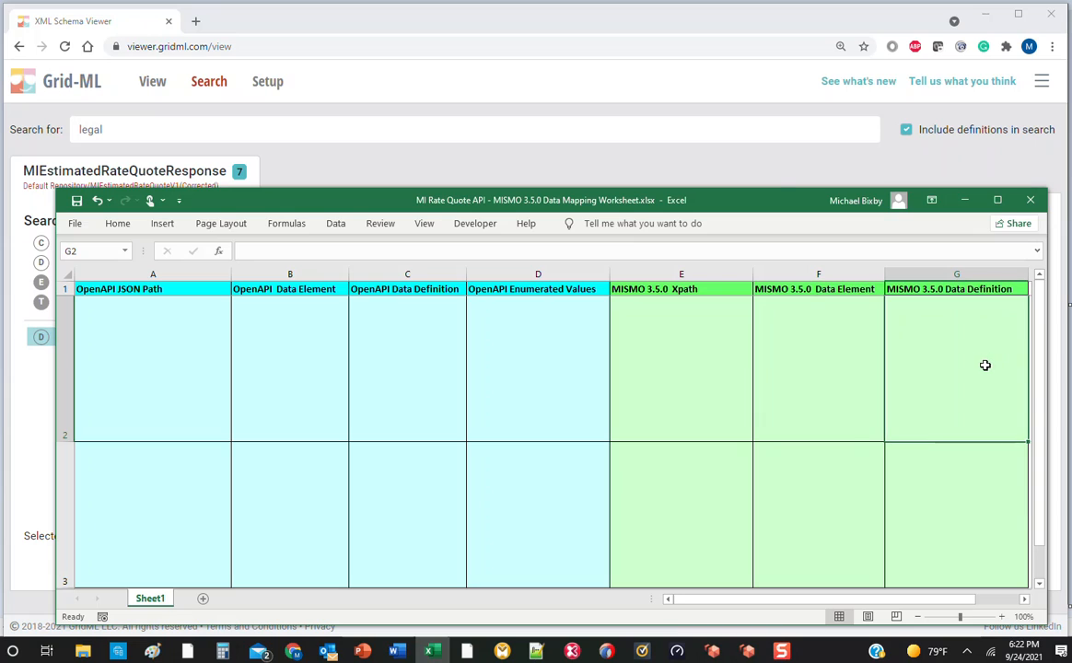
Step: Return to the Grid-ML viewer and select the DEAL root element of MISMO_3.5.0_B344 in the MISMO 3.x Schemas repository
left_click(545, 161)
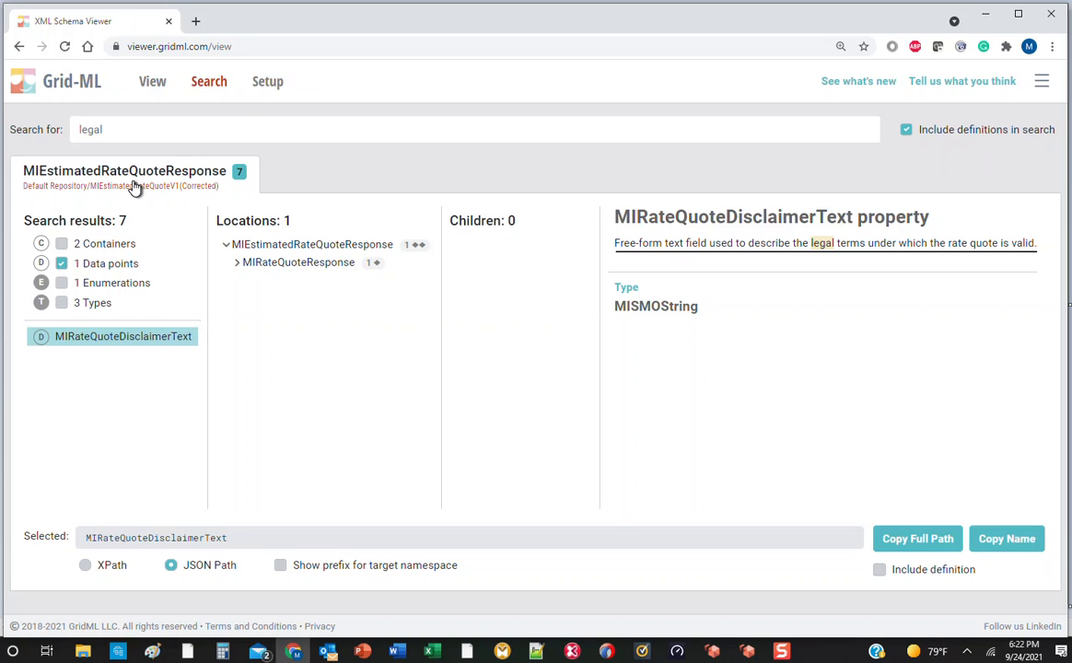
left_click(255, 88)
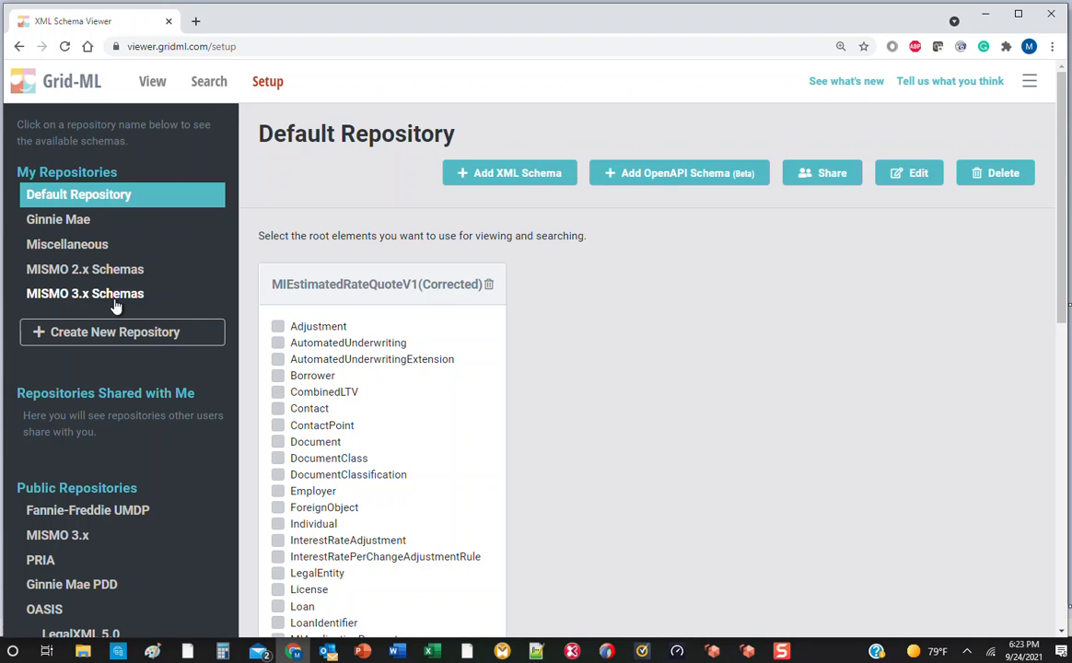
left_click(115, 297)
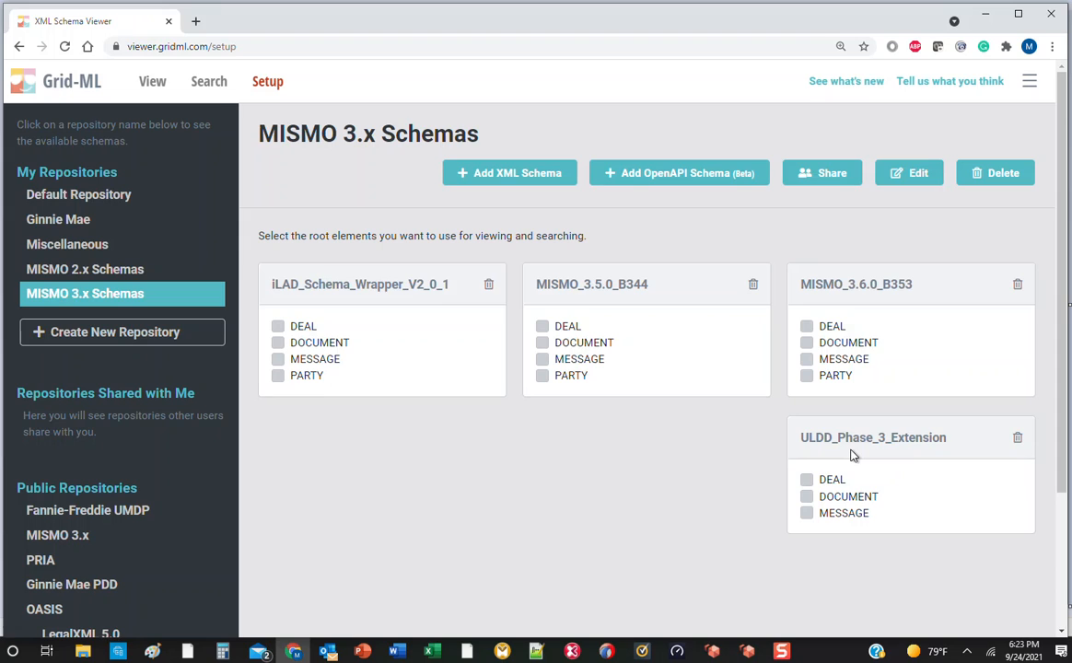
left_click(543, 328)
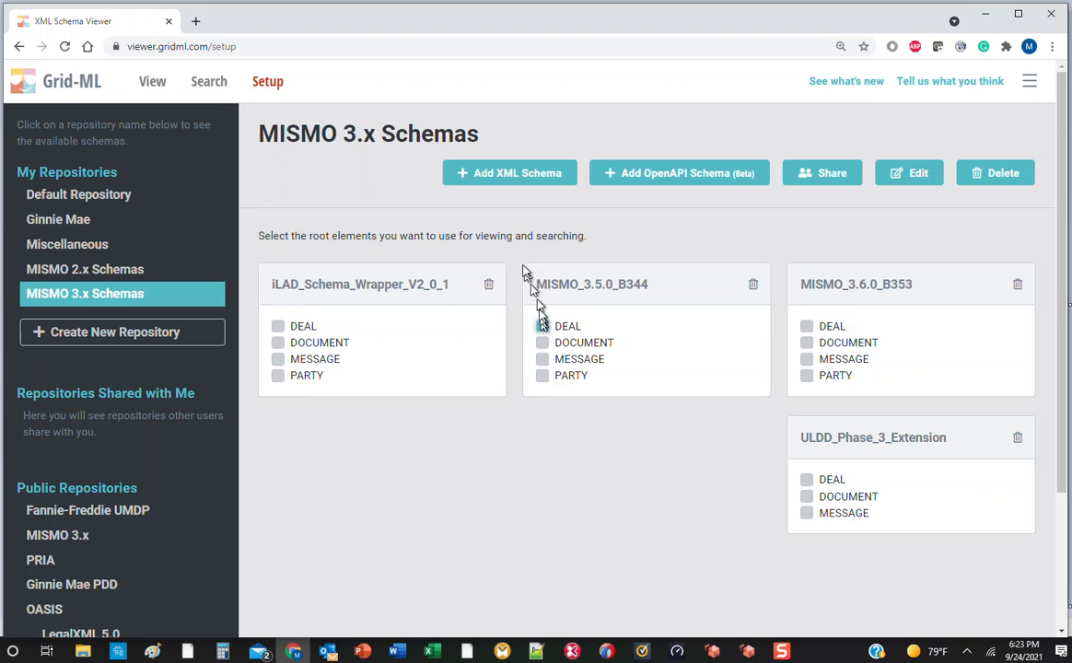
Step: Search both selected schemas for "MI Company Name Type"
left_click(214, 85)
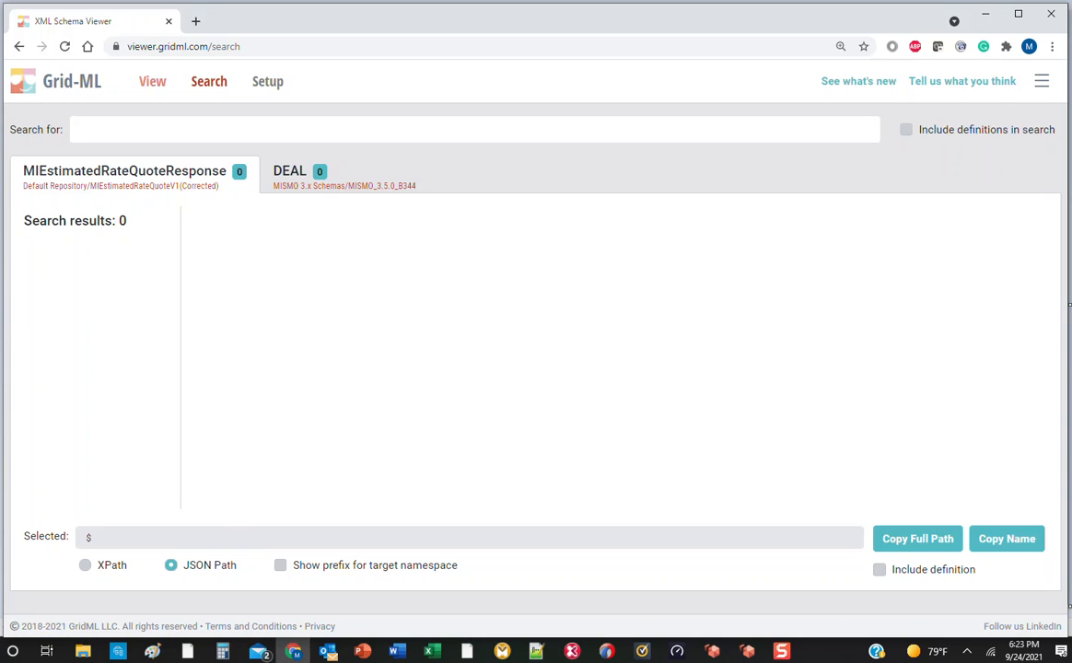
left_click(165, 132)
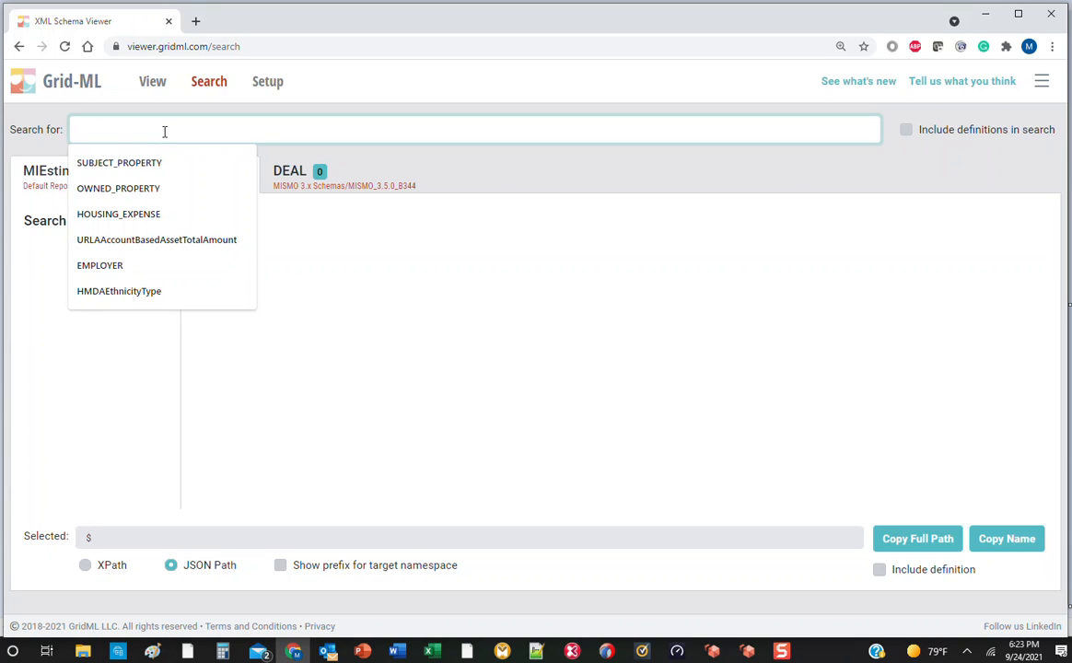
type("MI Company Name Type")
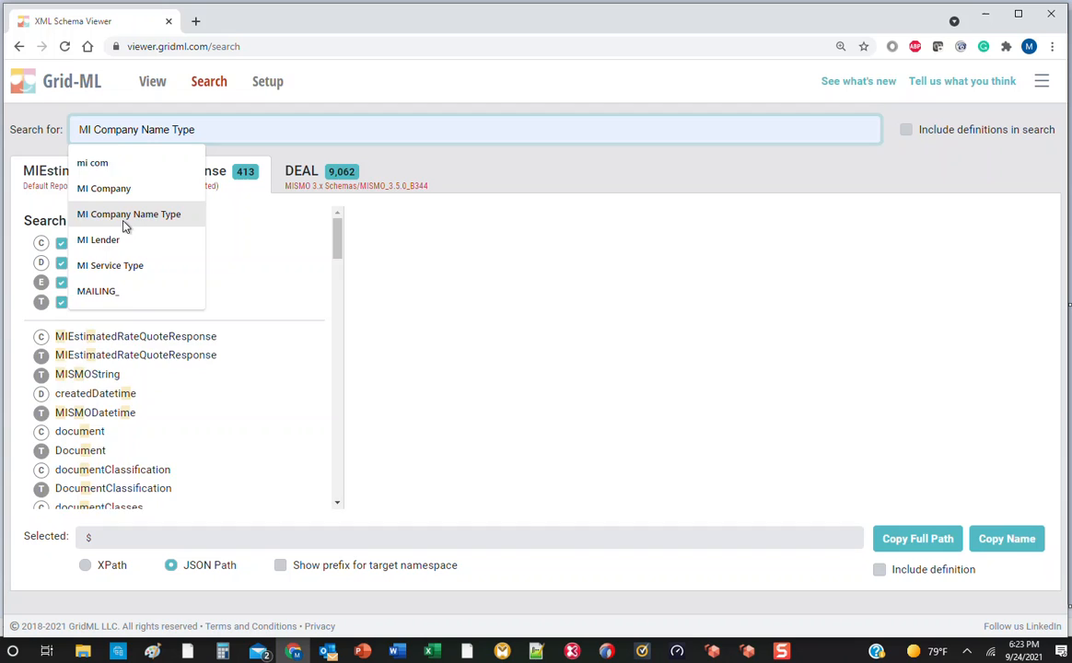
left_click(126, 215)
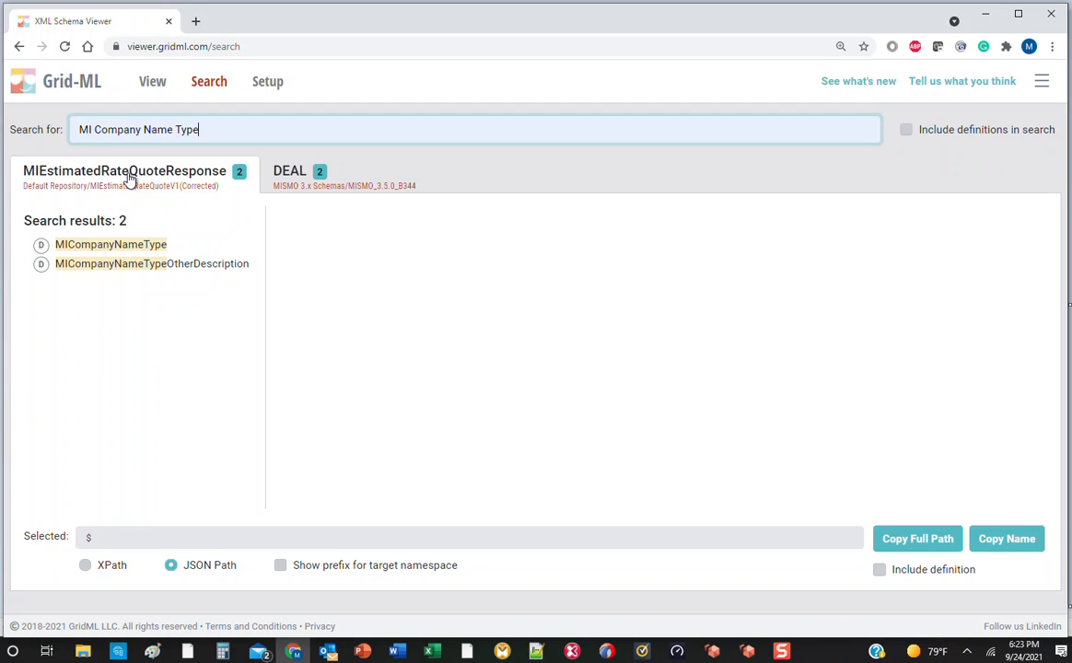
Step: Inspect MICompanyNameType in the DEAL results and expand its locations under SERVICES down to the MI element
left_click(289, 184)
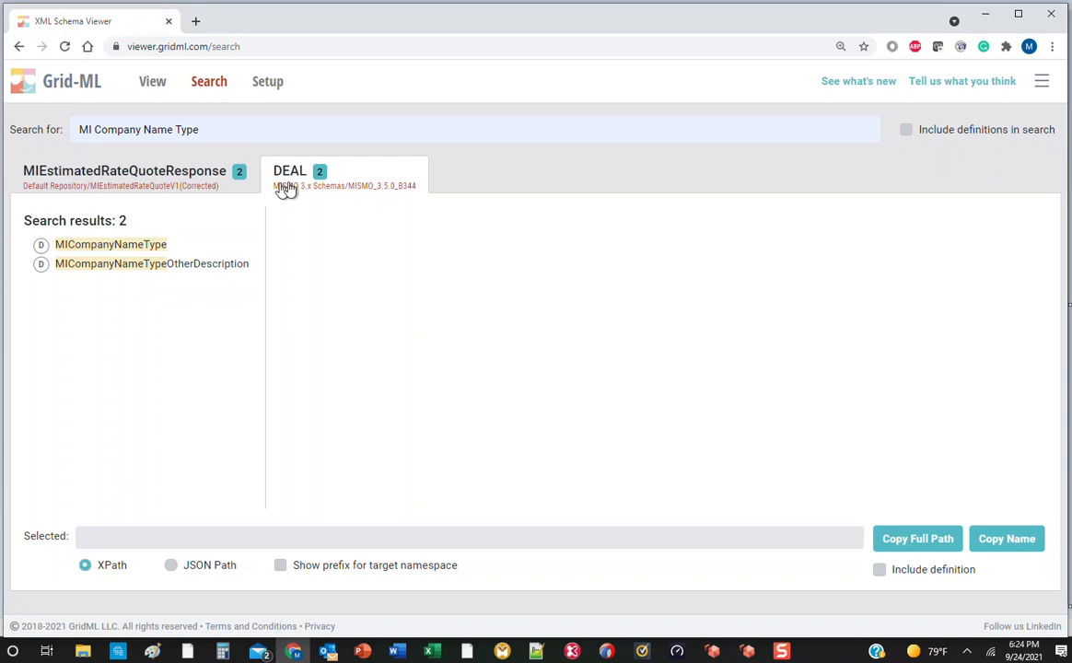
left_click(127, 247)
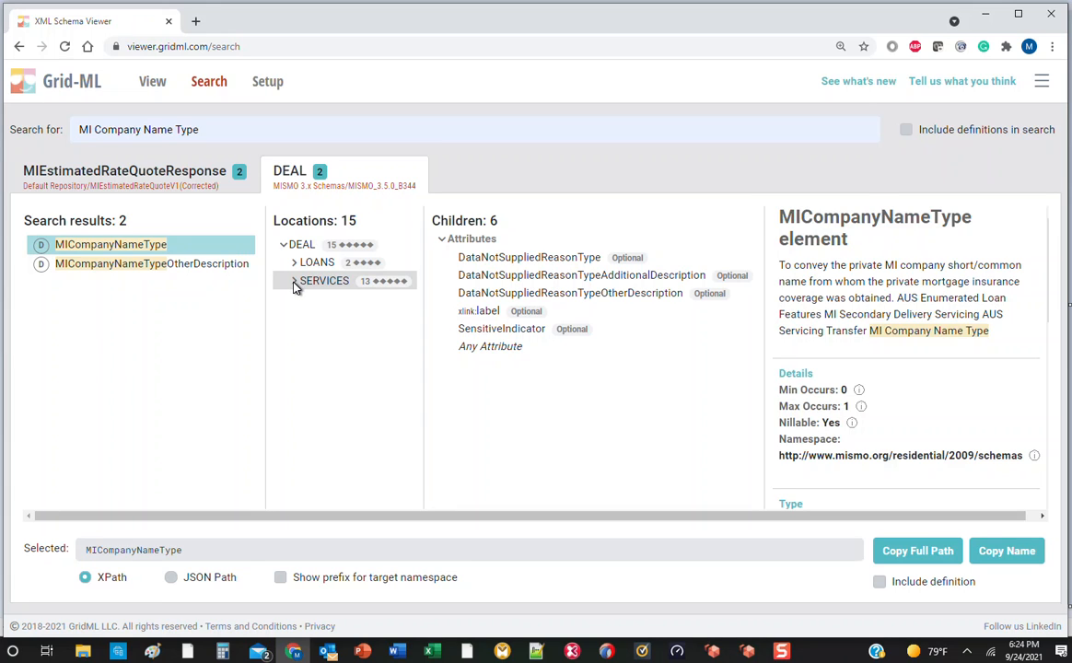
left_click(295, 284)
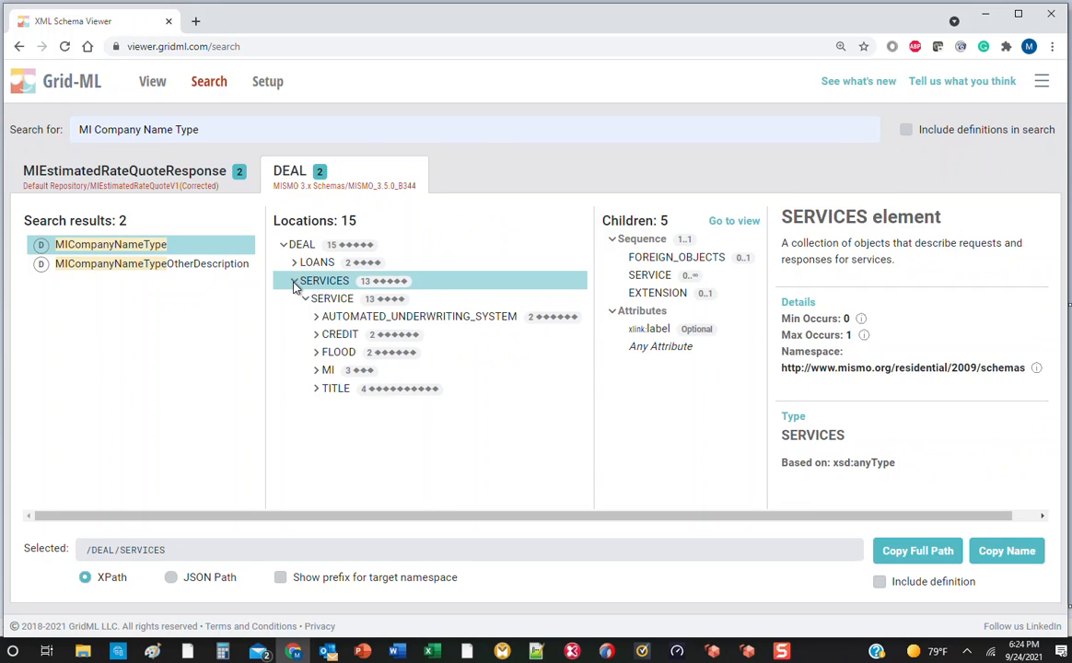
left_click(317, 373)
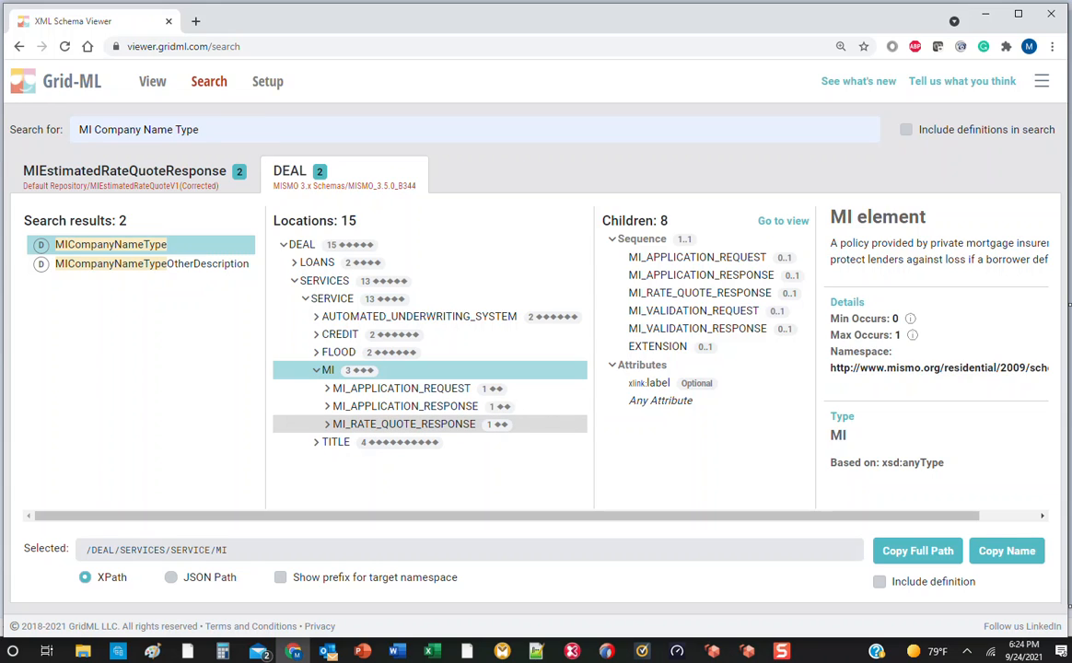
Step: Locate MICompanyNameType in the MIEstimatedRateQuoteResponse results, selecting and expanding its MIRateQuoteResponse location
left_click(109, 178)
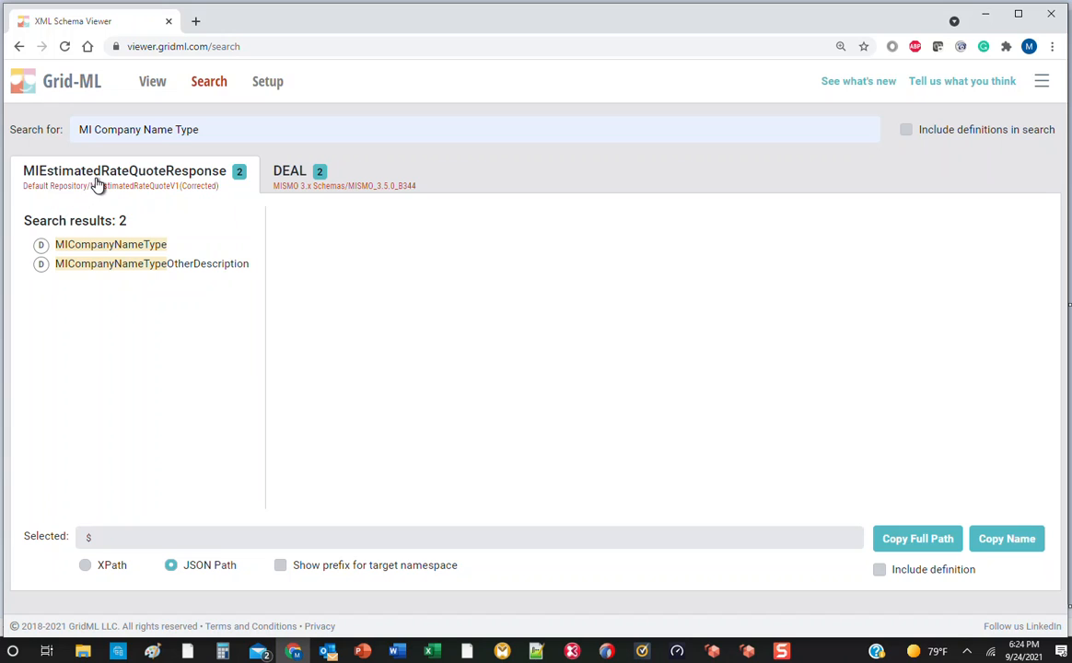
left_click_drag(99, 242, 105, 242)
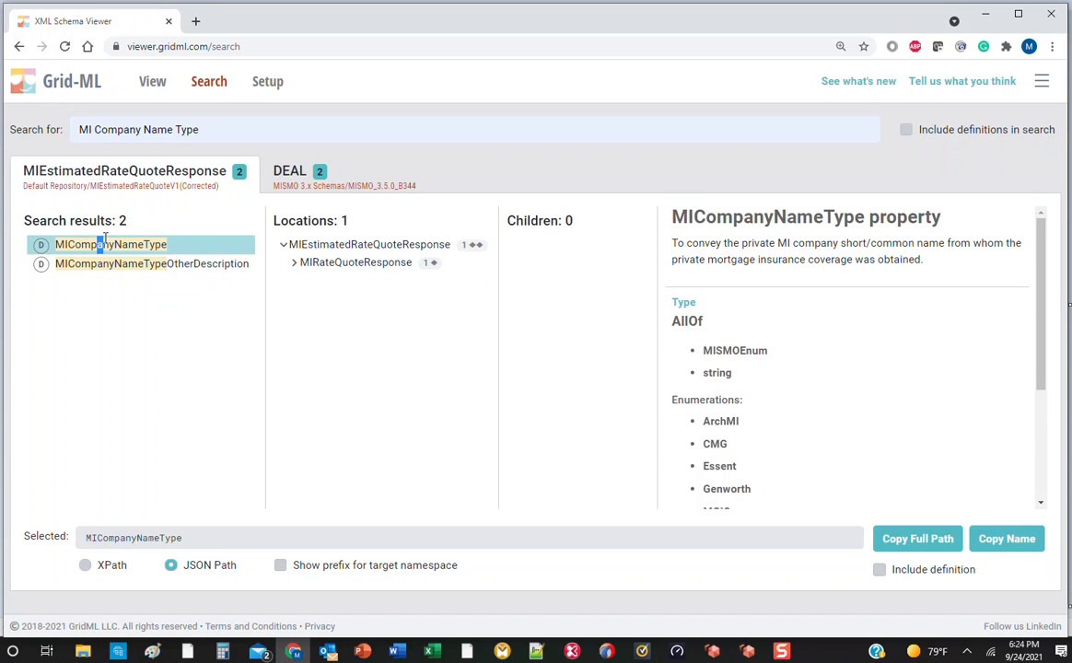
left_click(293, 268)
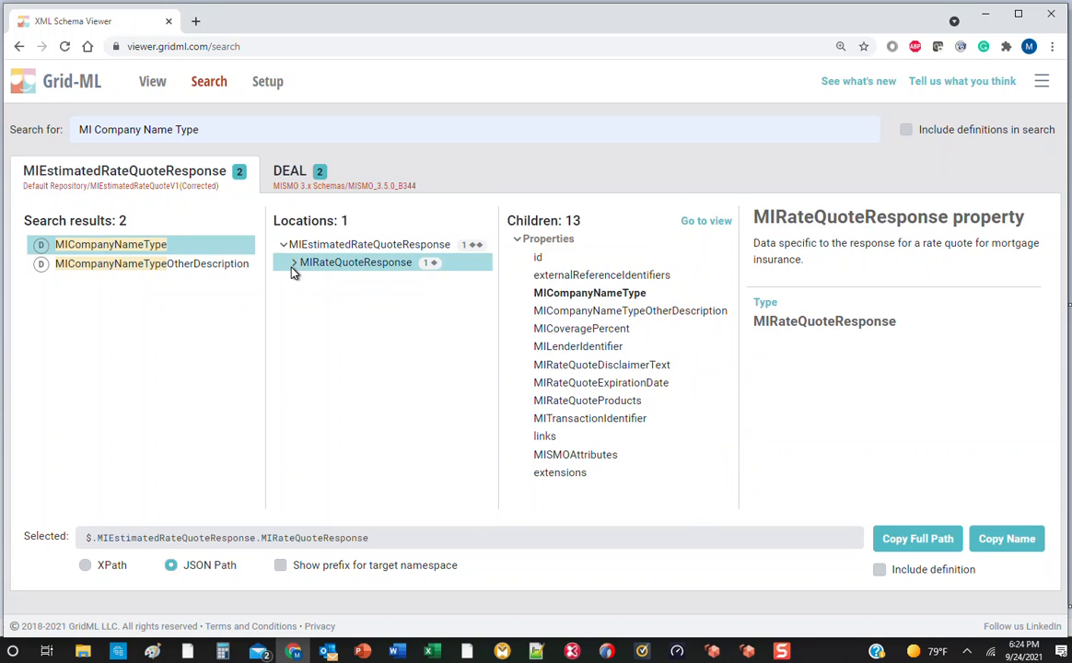
left_click(294, 264)
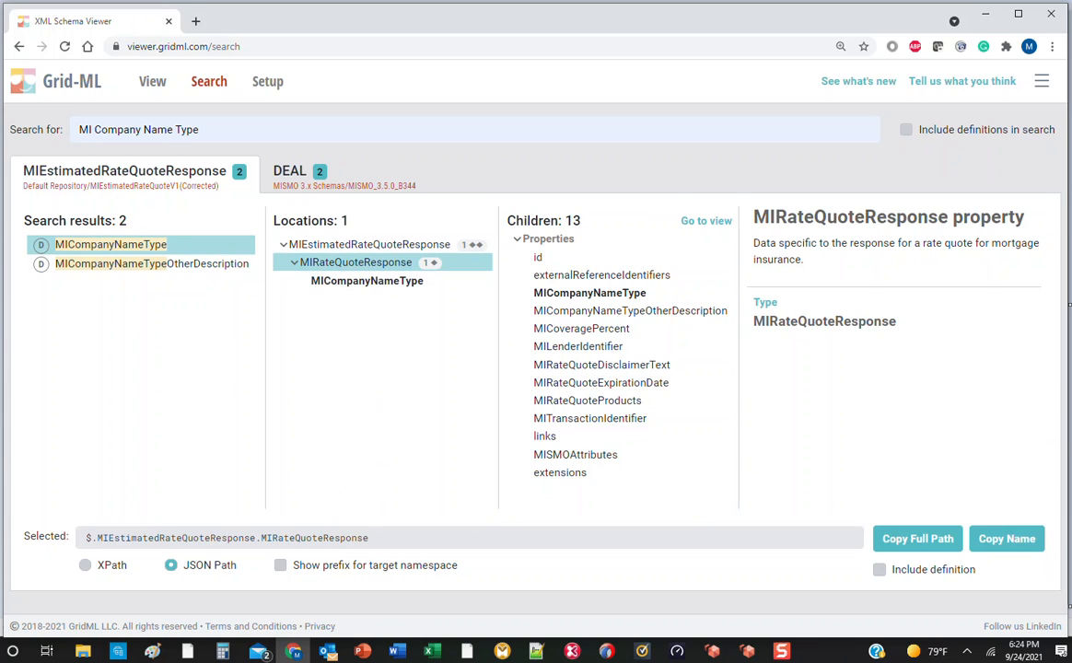
Step: Copy the full JSON path of MIRateQuoteResponse and paste it into cell A2 of the Excel mapping worksheet
left_click(430, 649)
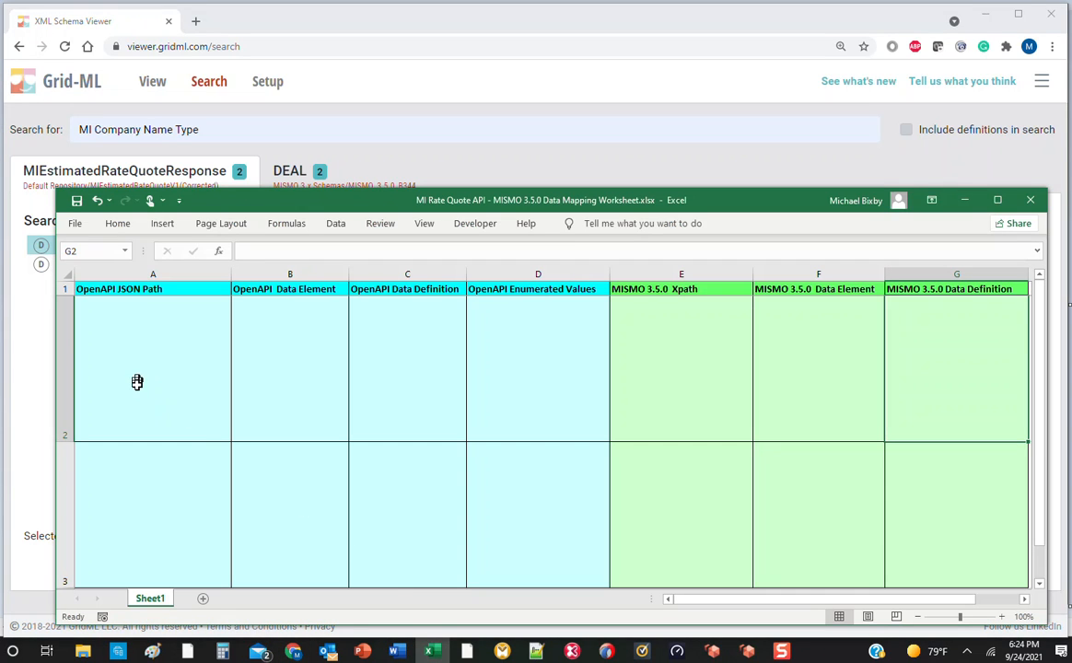
left_click(453, 170)
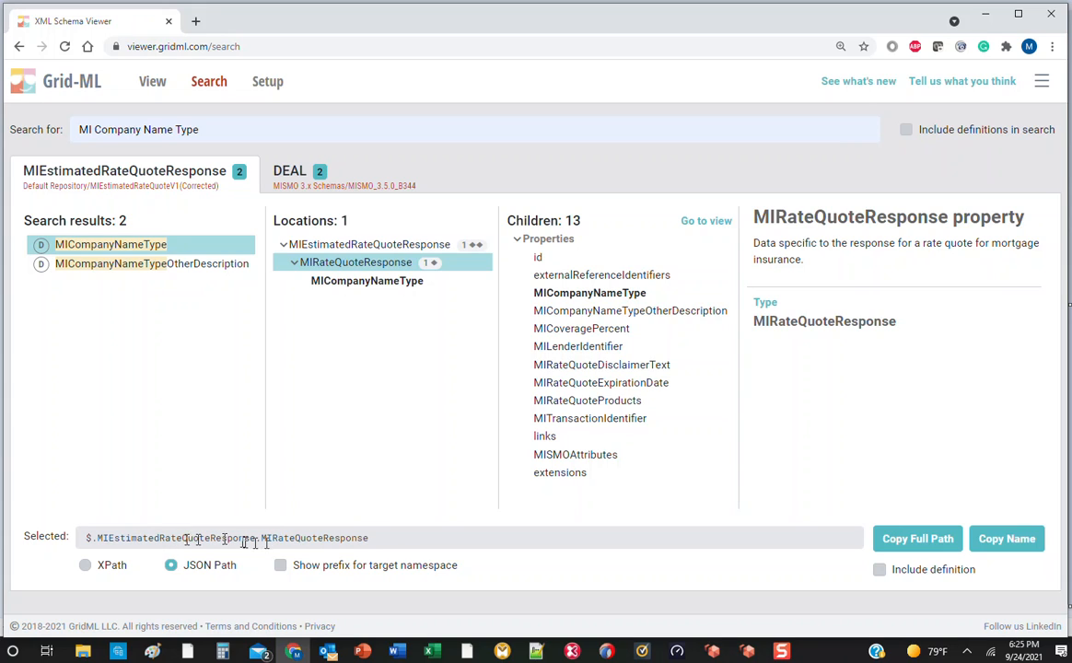
left_click(949, 550)
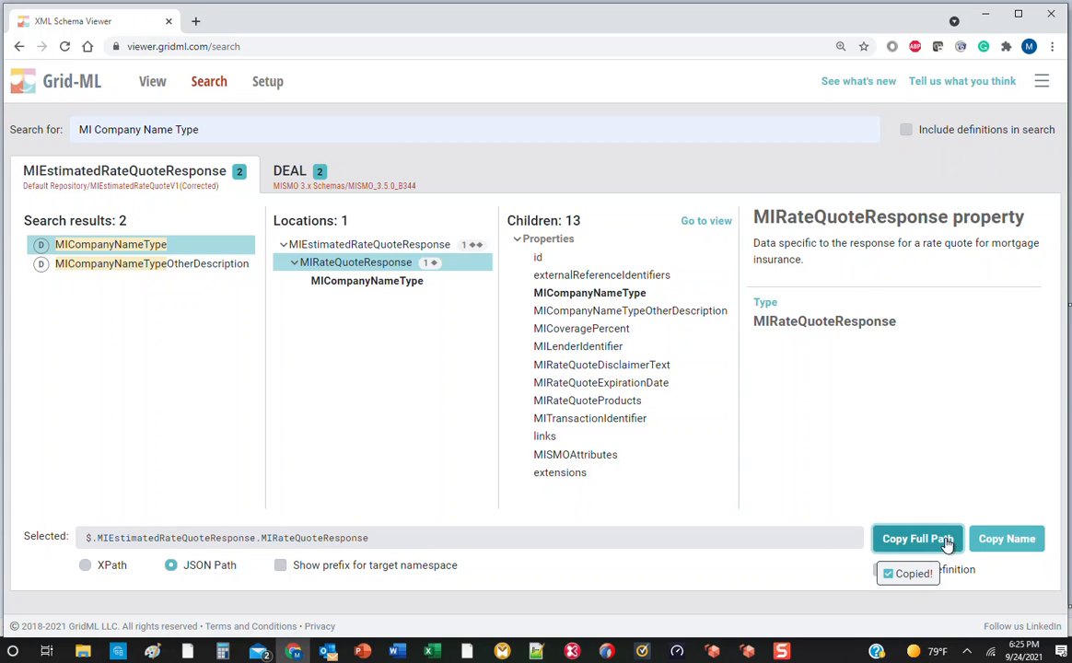
left_click(430, 651)
right_click(163, 368)
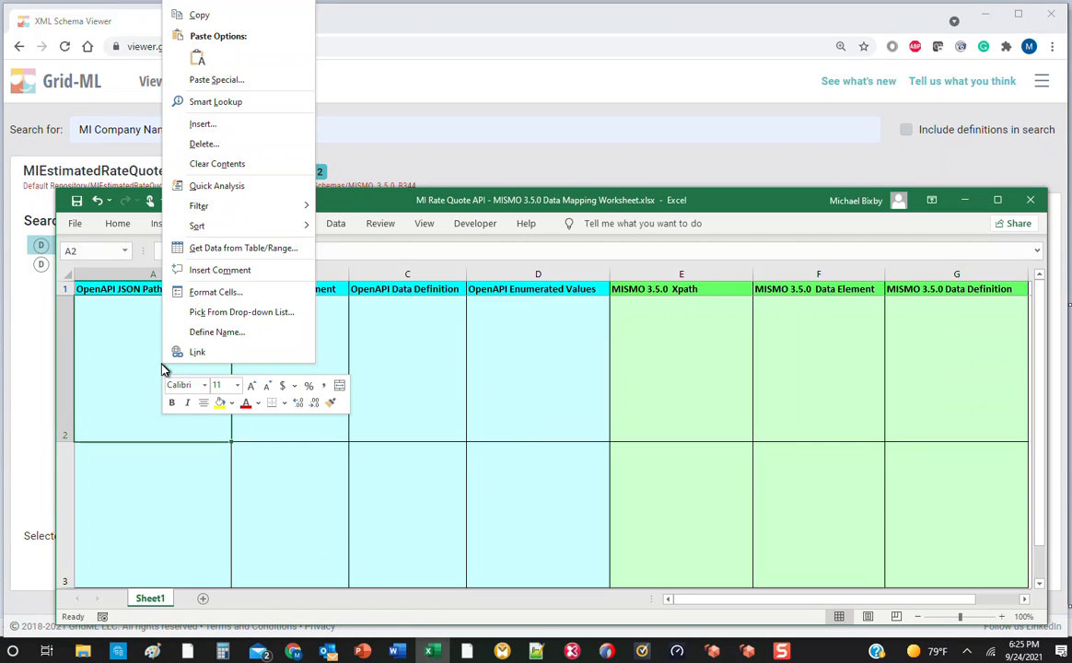
left_click(197, 59)
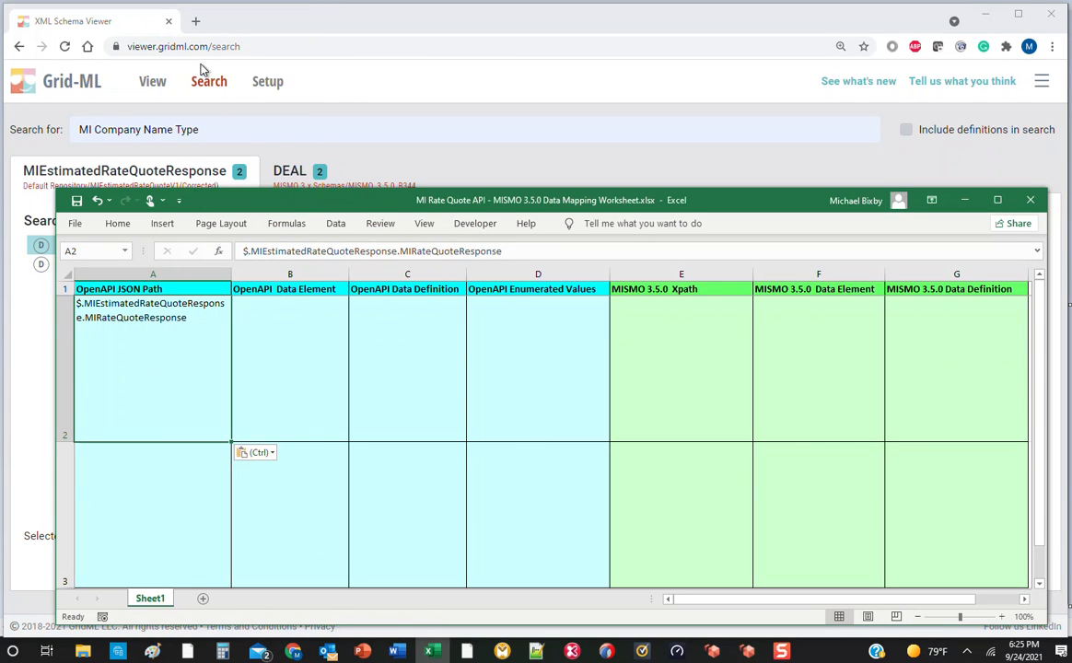
Step: Copy the MICompanyNameType name with its definition included from the viewer and paste them into Excel starting at cell B2
left_click(446, 162)
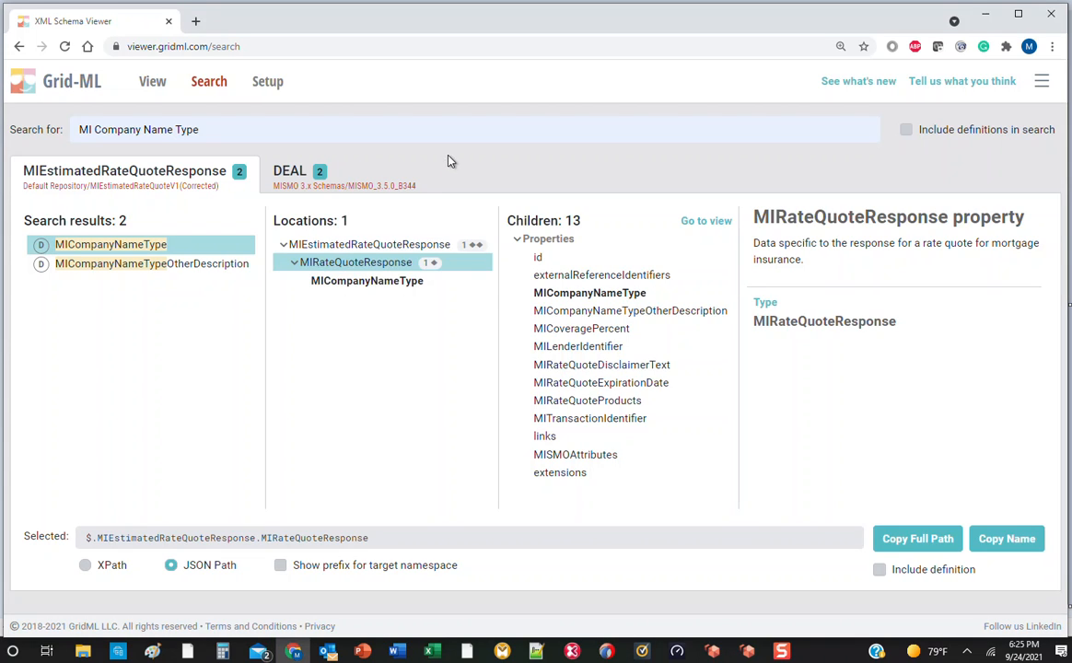
left_click(381, 279)
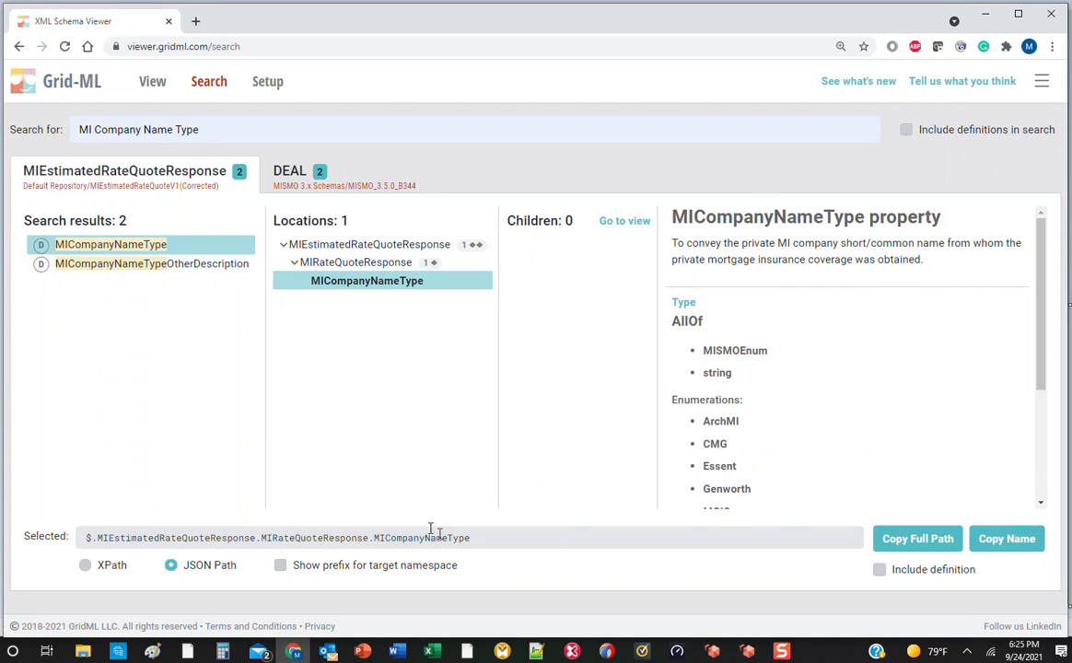
left_click(879, 572)
left_click(1007, 540)
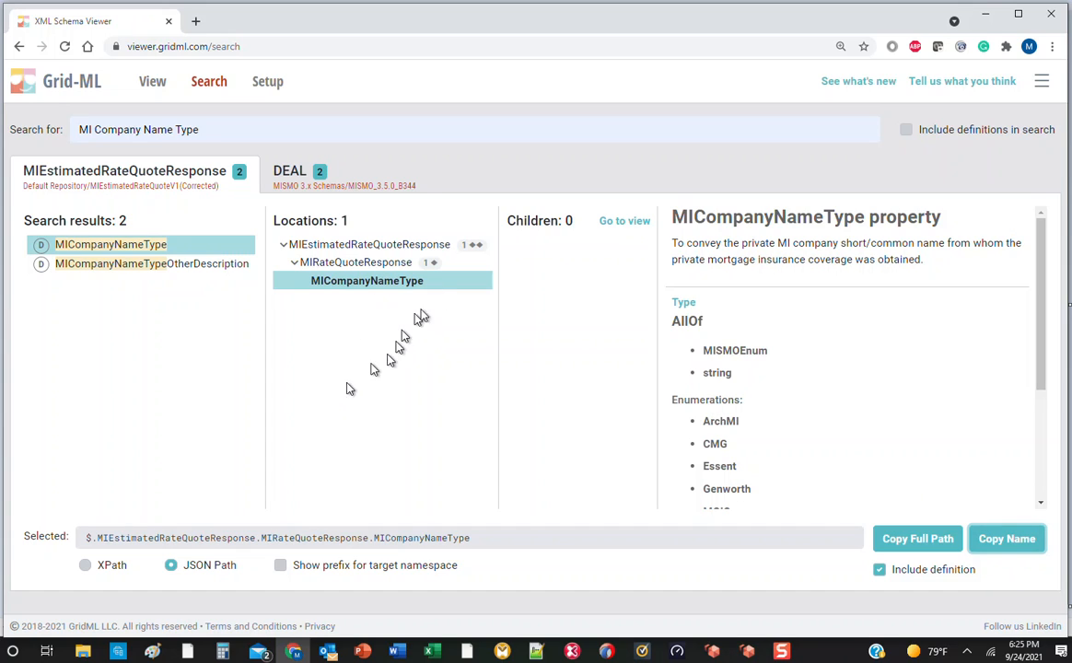
left_click(433, 653)
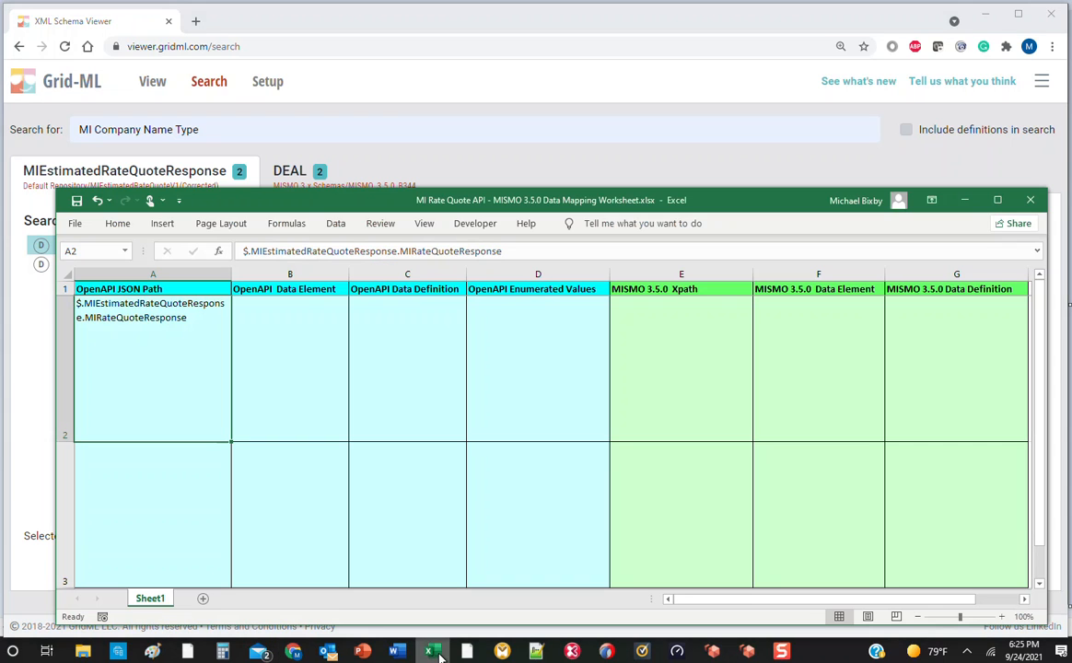
right_click(297, 366)
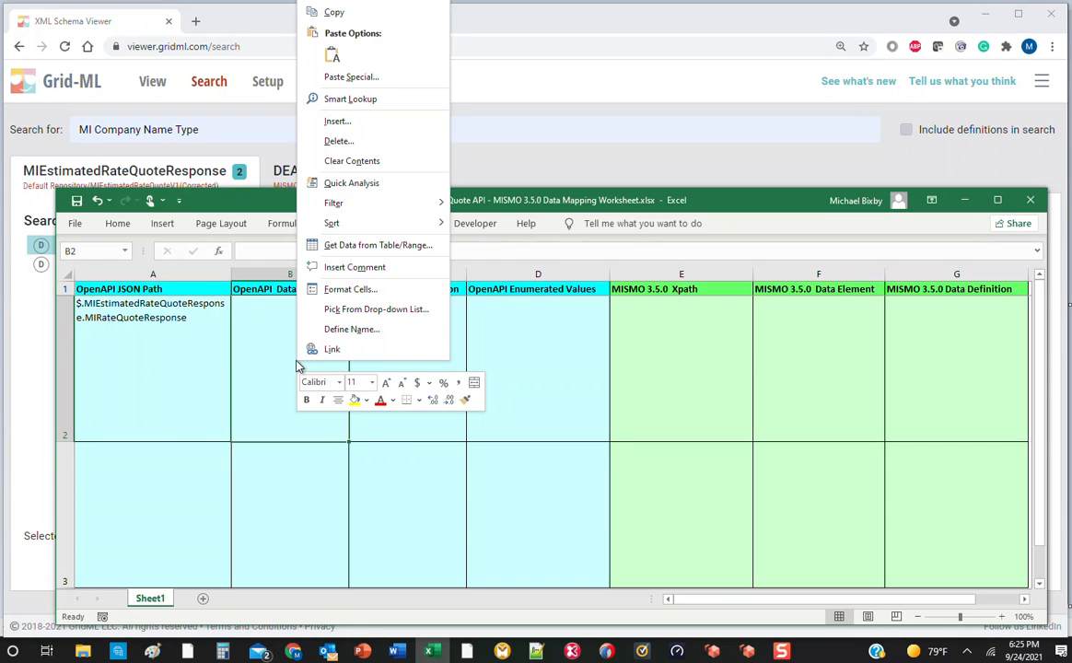
left_click(333, 56)
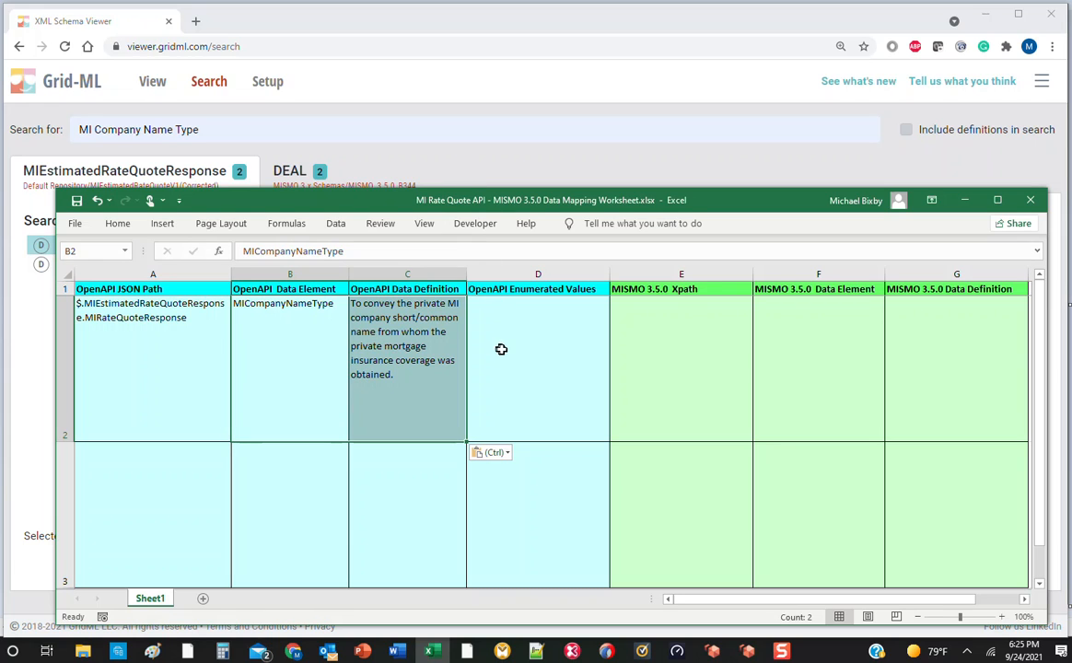
Step: Switch to Grid-ML and copy all MICompanyNameType enumerations, from ArchMI through UGI
left_click(533, 172)
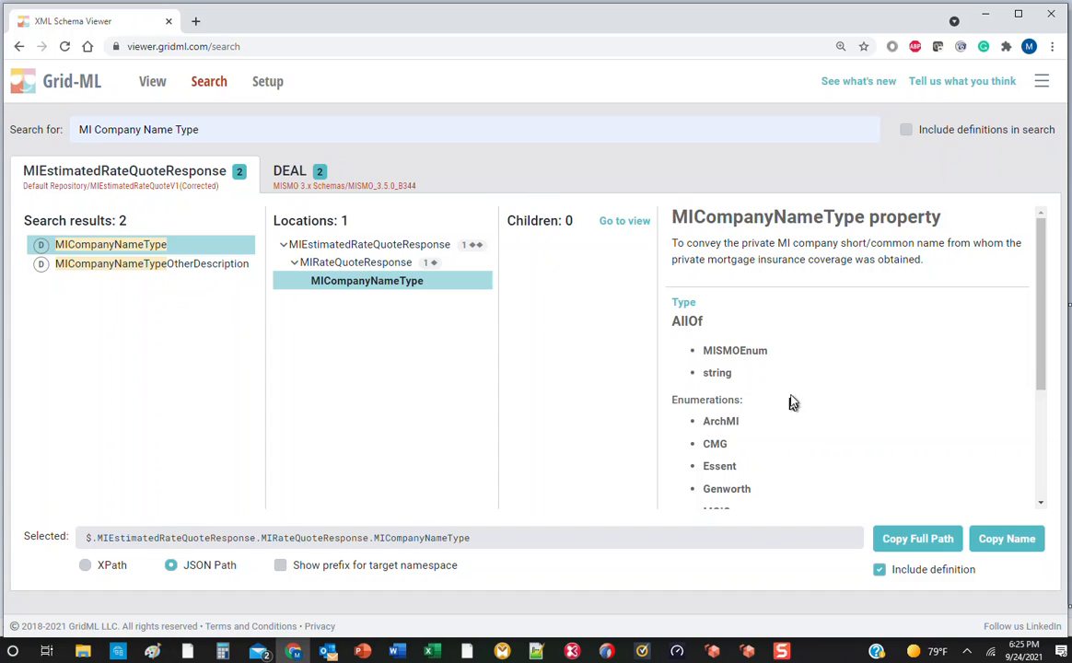
scroll(800, 405, "down", 2)
scroll(800, 406, "down", 1)
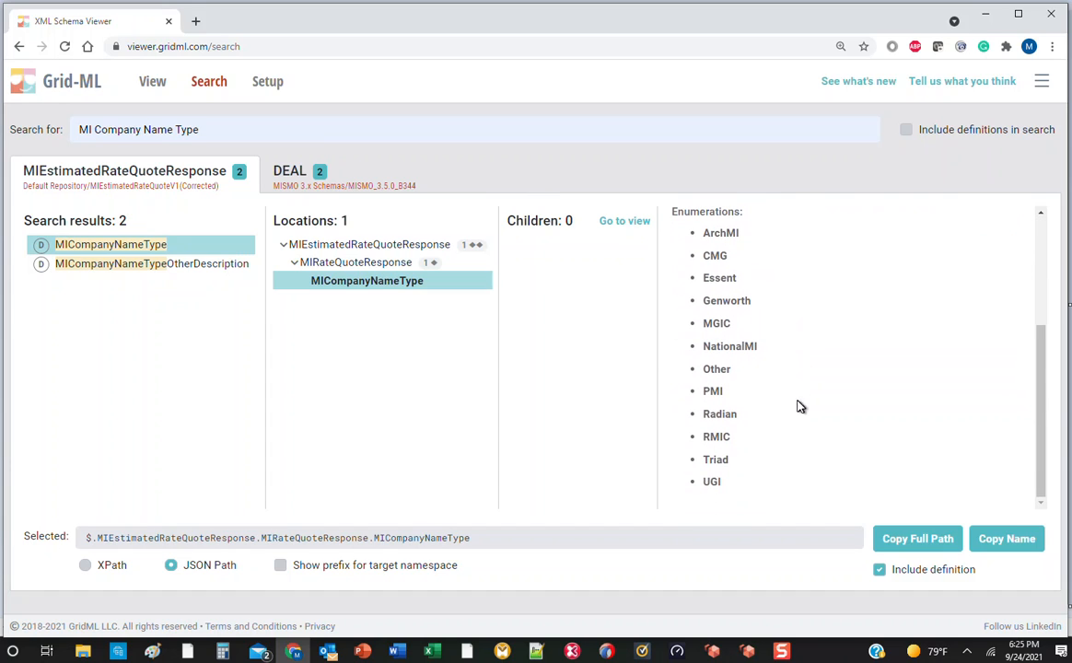
left_click_drag(699, 237, 758, 486)
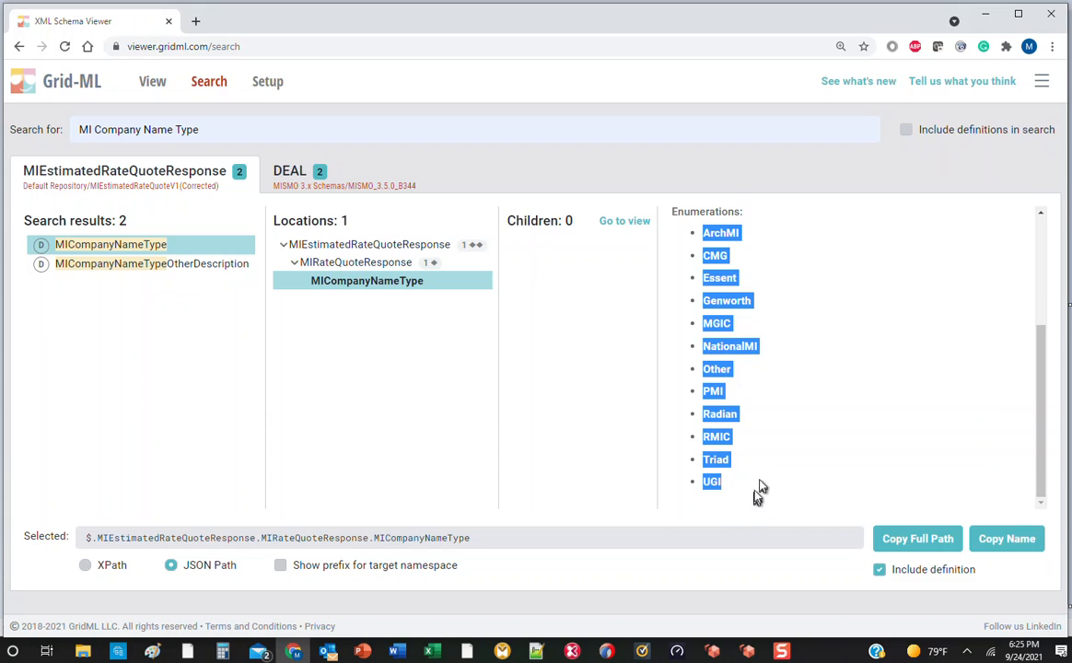
right_click(724, 307)
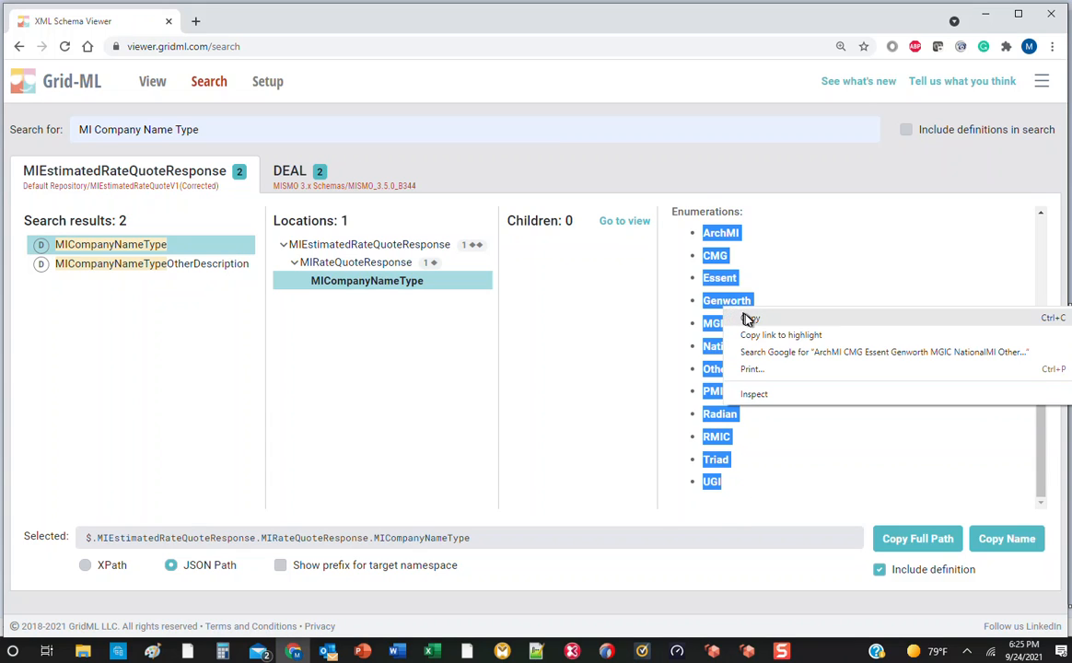
left_click(747, 314)
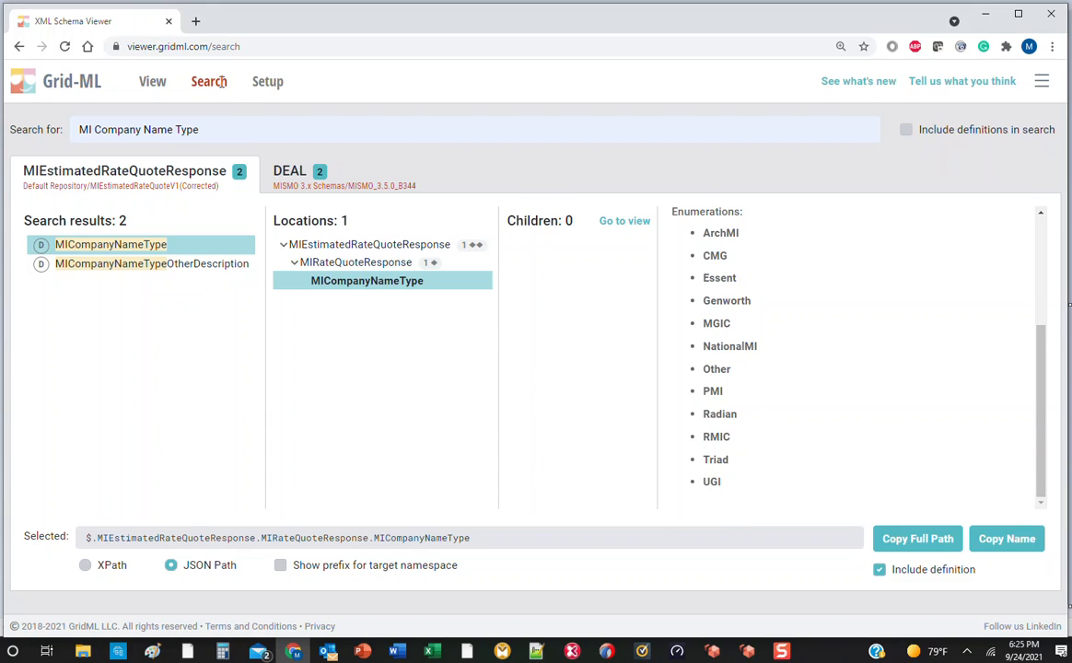
Step: Paste the copied enumerations into Excel cell D2 as text within that one cell, and increase row 2's height to fit the list
left_click(428, 652)
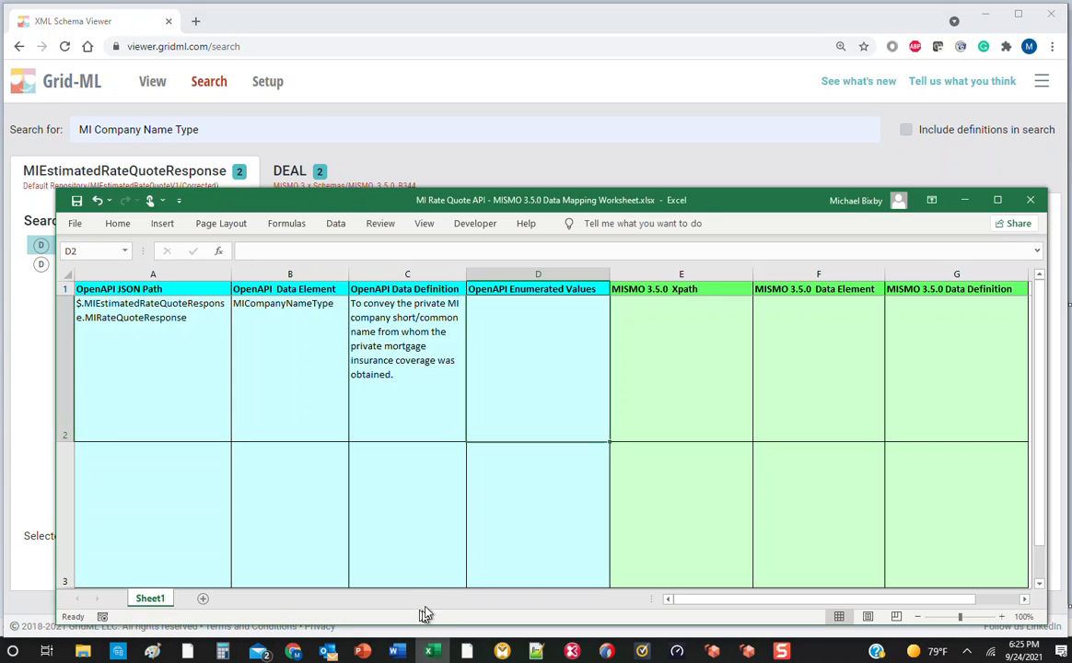
double_click(507, 350)
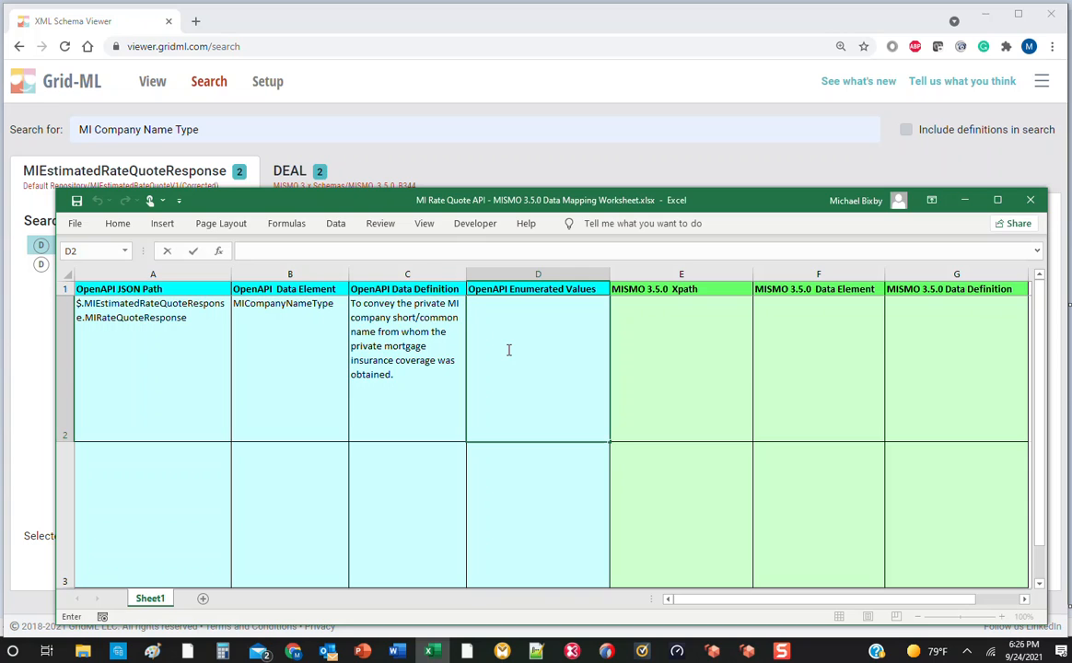
right_click(508, 353)
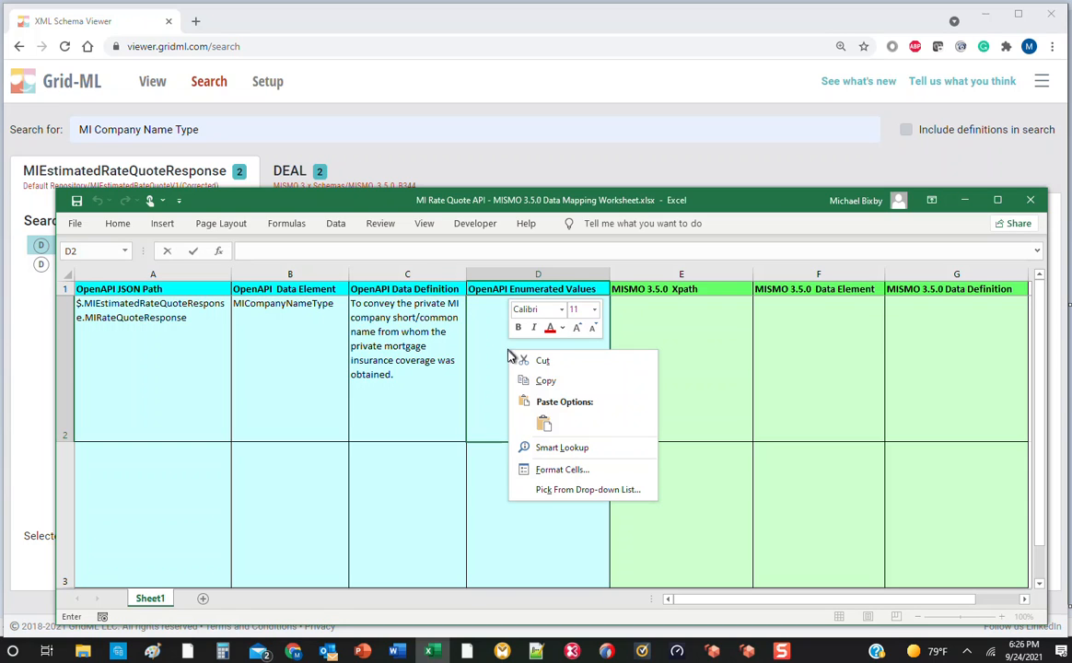
left_click(543, 423)
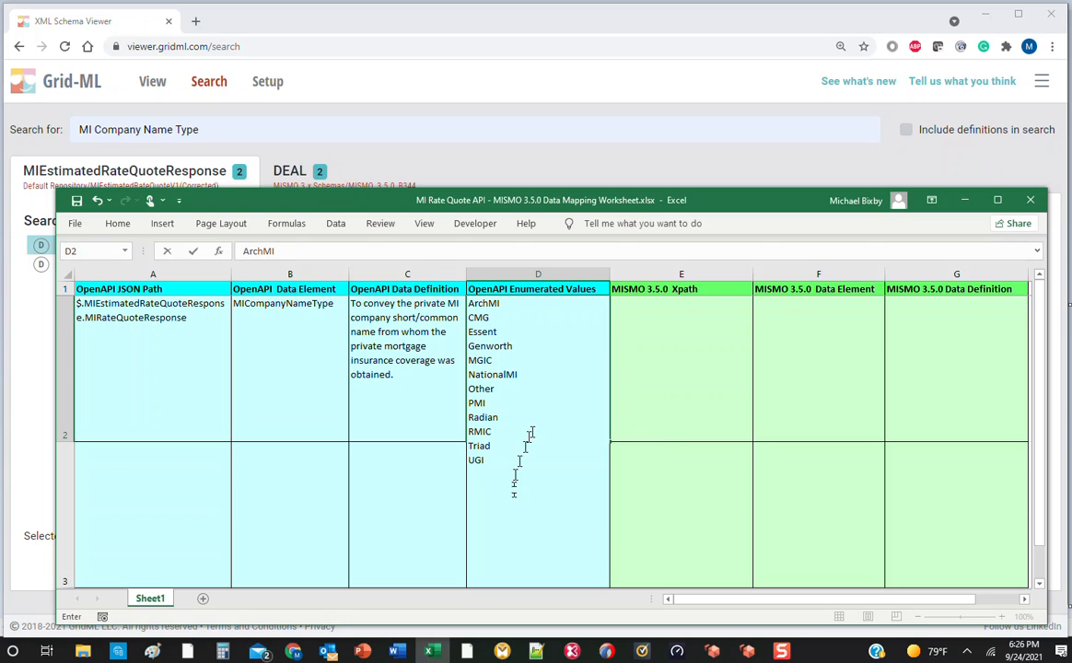
left_click(66, 398)
left_click_drag(64, 441, 65, 469)
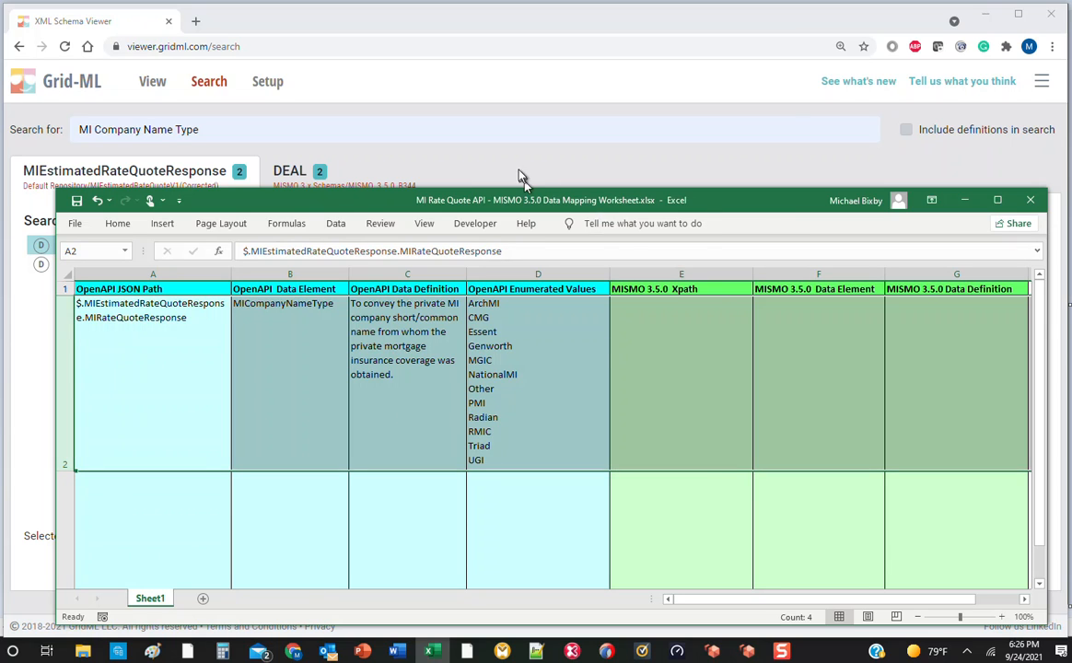
Step: In Grid-ML's DEAL results, expand MI_RATE_QUOTE_RESPONSE under MI and copy the full XPath of MI_RATE_QUOTE_RESPONSE_DETAIL
left_click(518, 175)
left_click(293, 177)
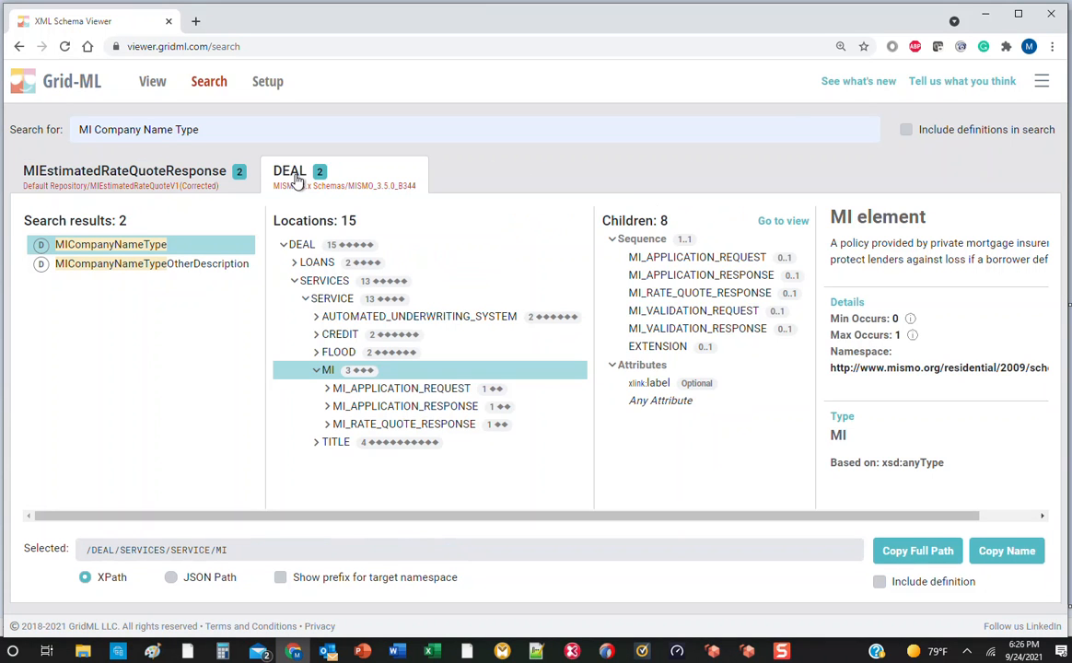
left_click(328, 426)
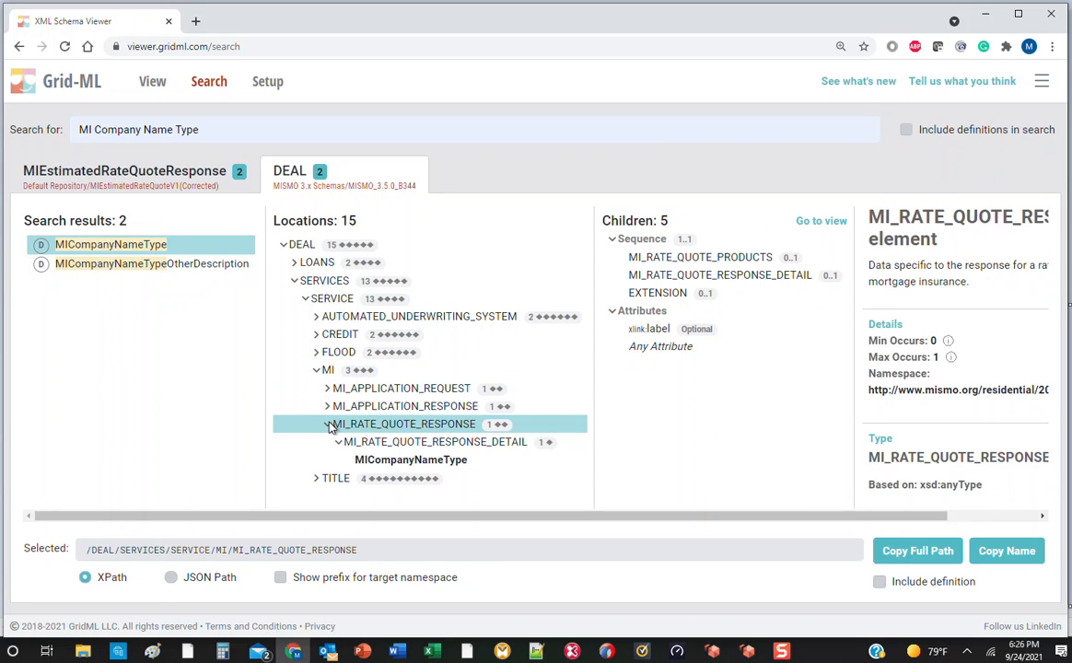
left_click(408, 443)
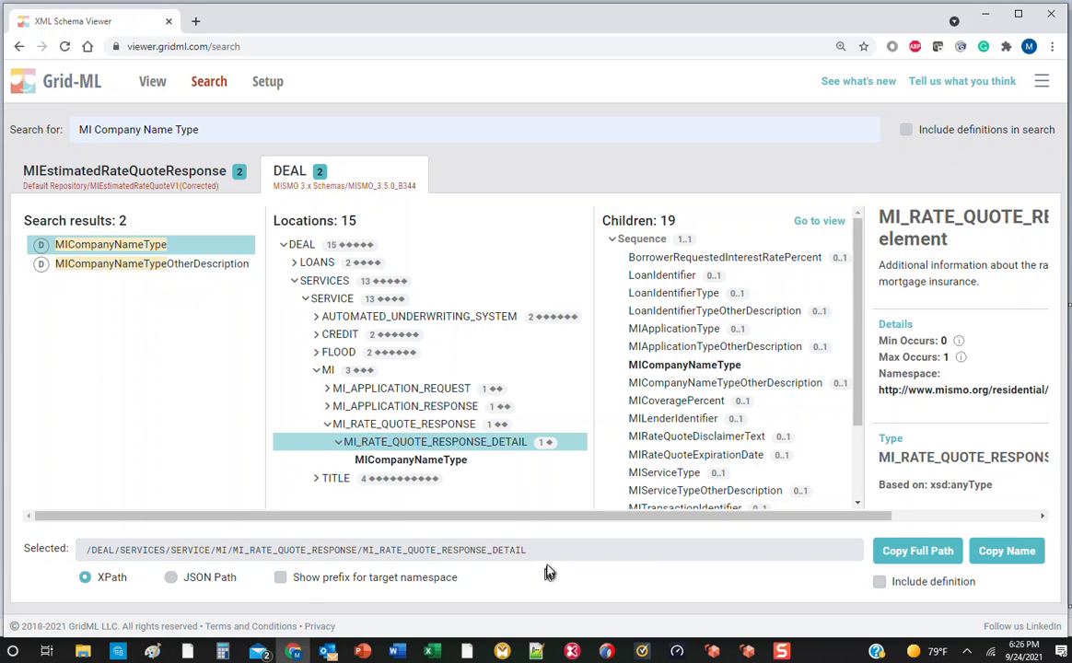
left_click(914, 553)
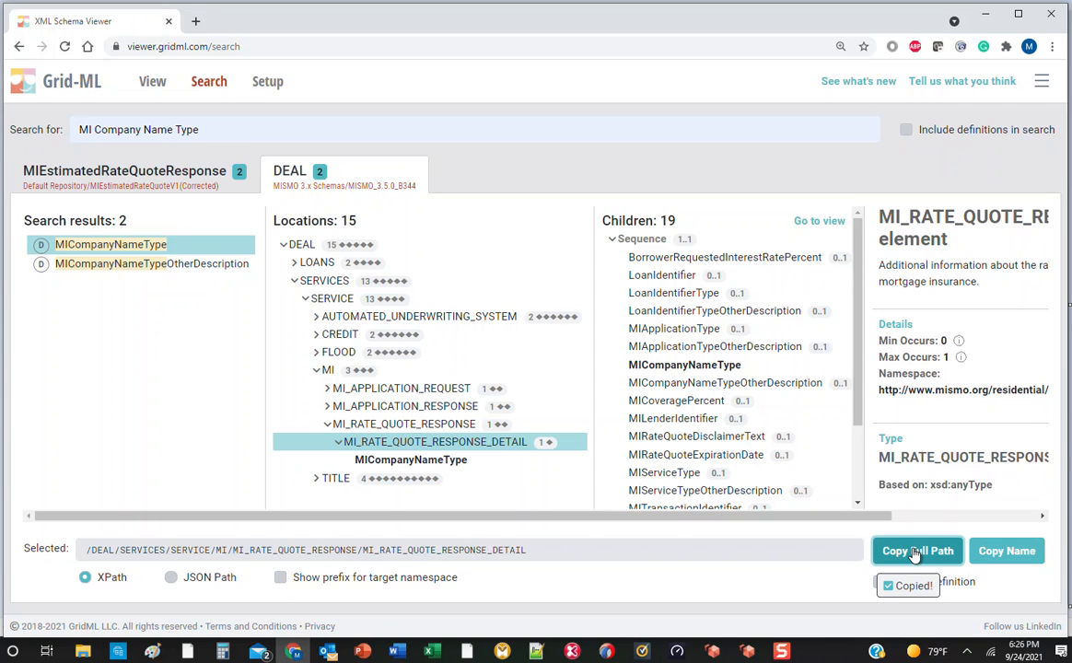
Step: Paste the copied MI_RATE_QUOTE_RESPONSE_DETAIL XPath into cell E2 of the Excel mapping worksheet
left_click(440, 645)
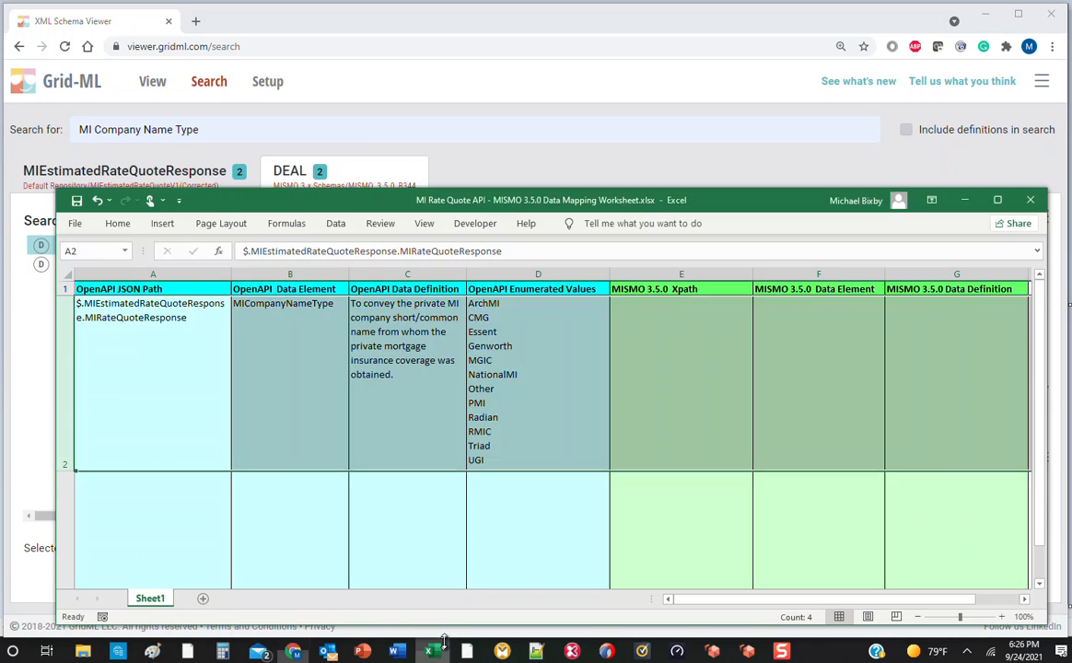
right_click(646, 395)
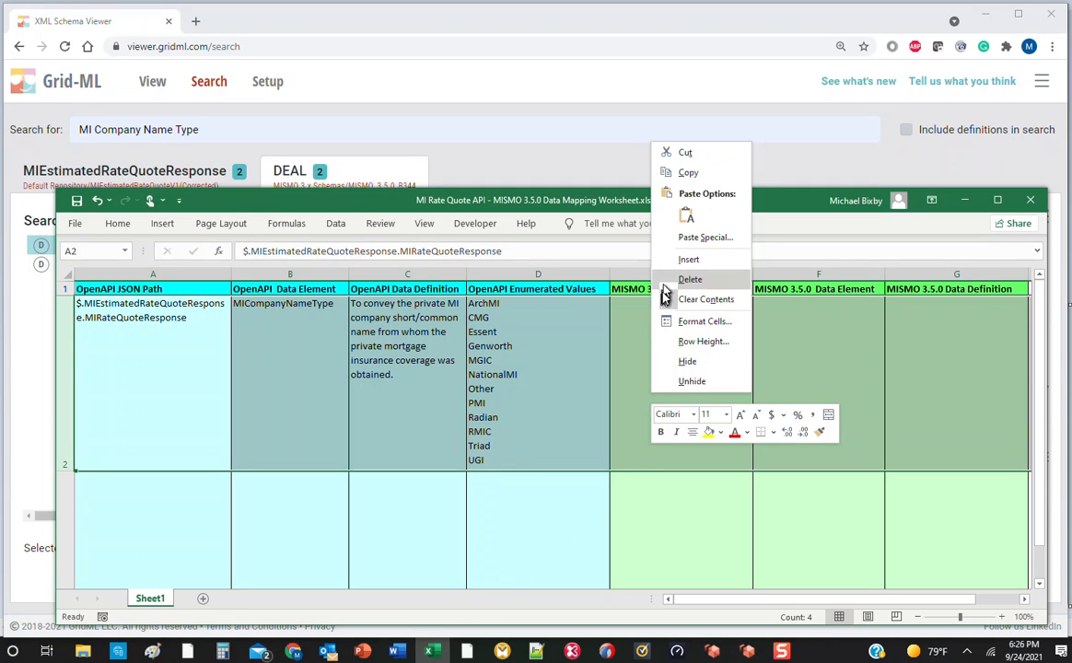
left_click(637, 367)
left_click(638, 357)
right_click(643, 355)
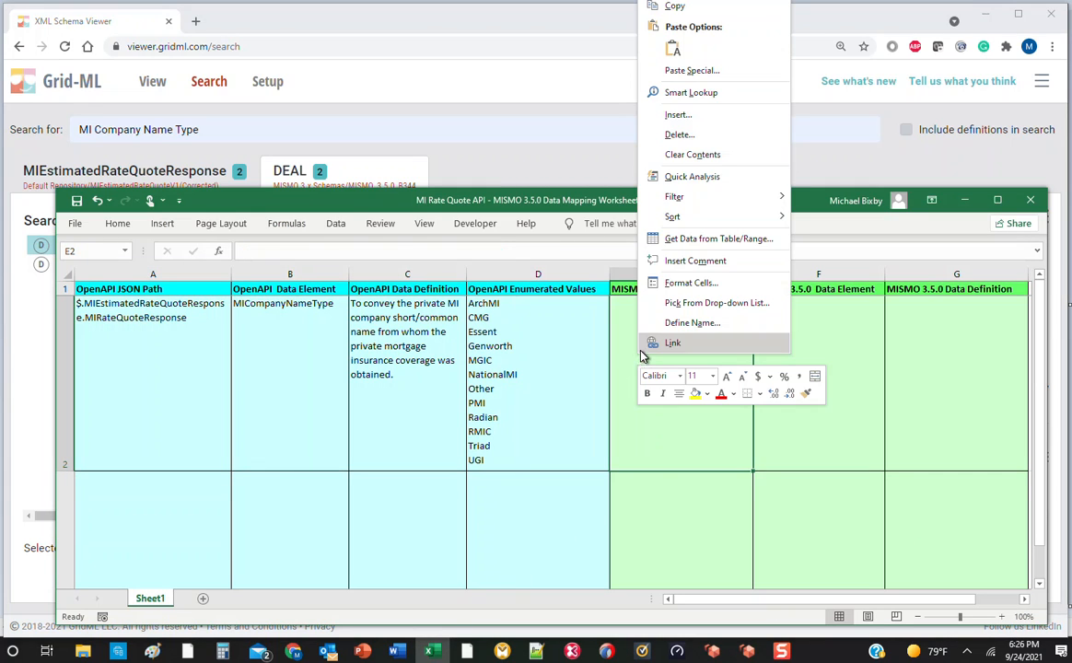
left_click(672, 50)
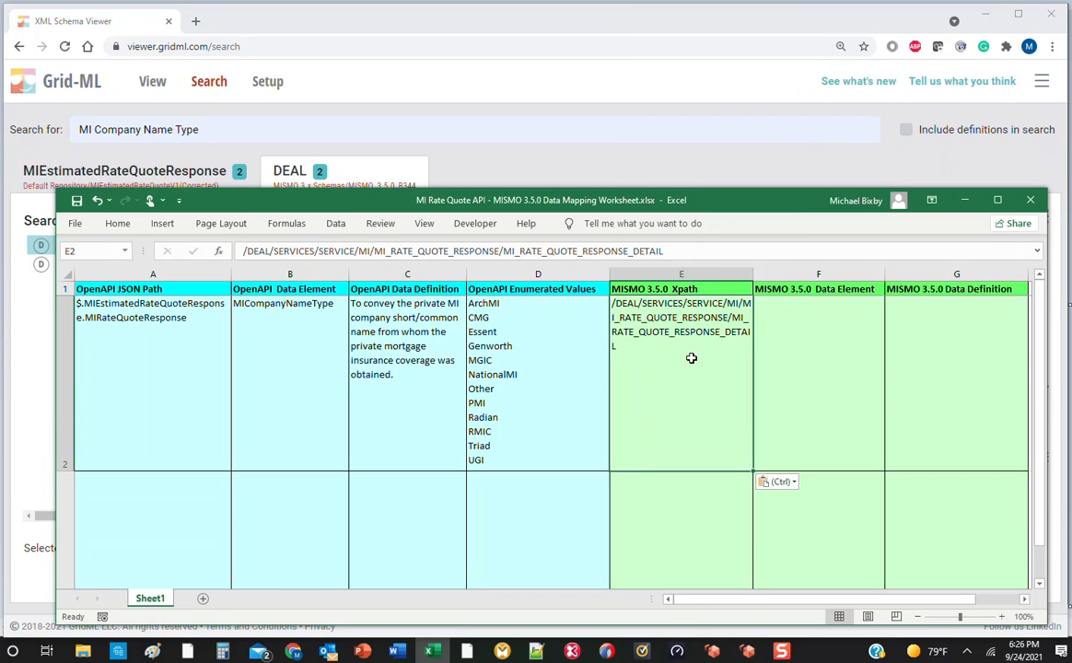
Step: Copy MICompanyNameType under MI_RATE_QUOTE_RESPONSE_DETAIL in Grid-ML with its definition included, and paste both into Excel starting at cell F2
left_click(618, 173)
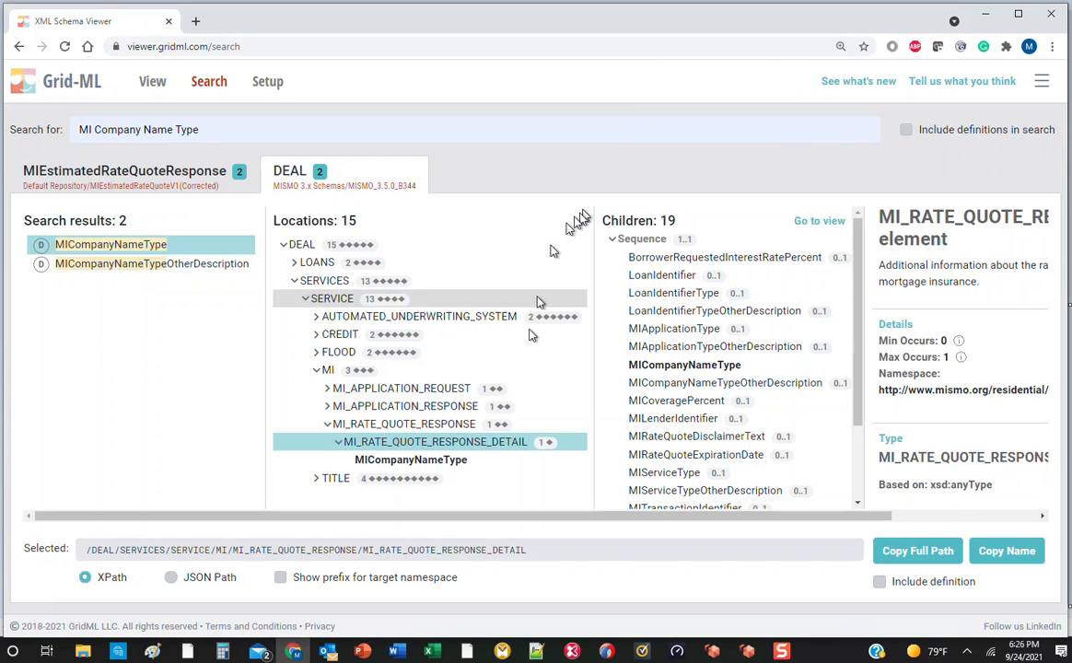
left_click(448, 461)
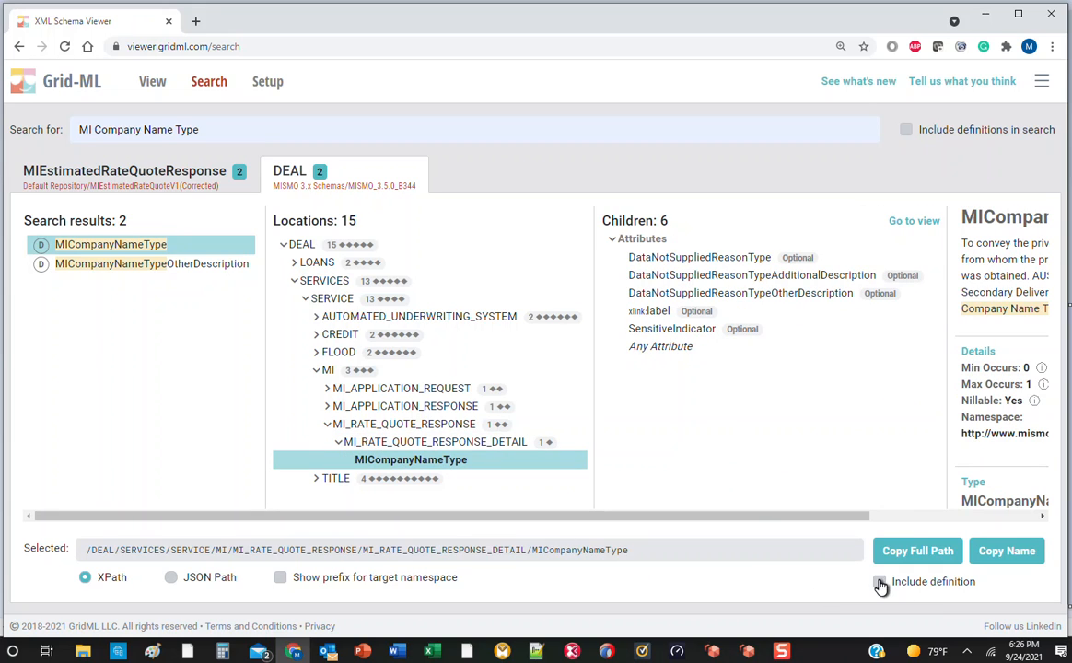
left_click(1014, 552)
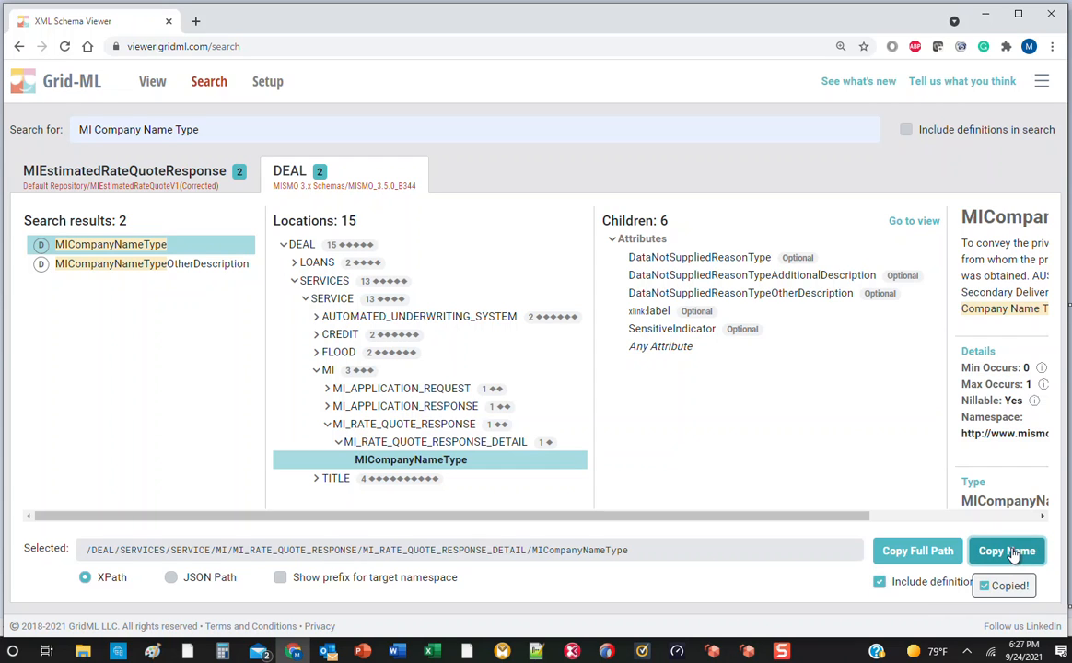
left_click(430, 650)
right_click(798, 380)
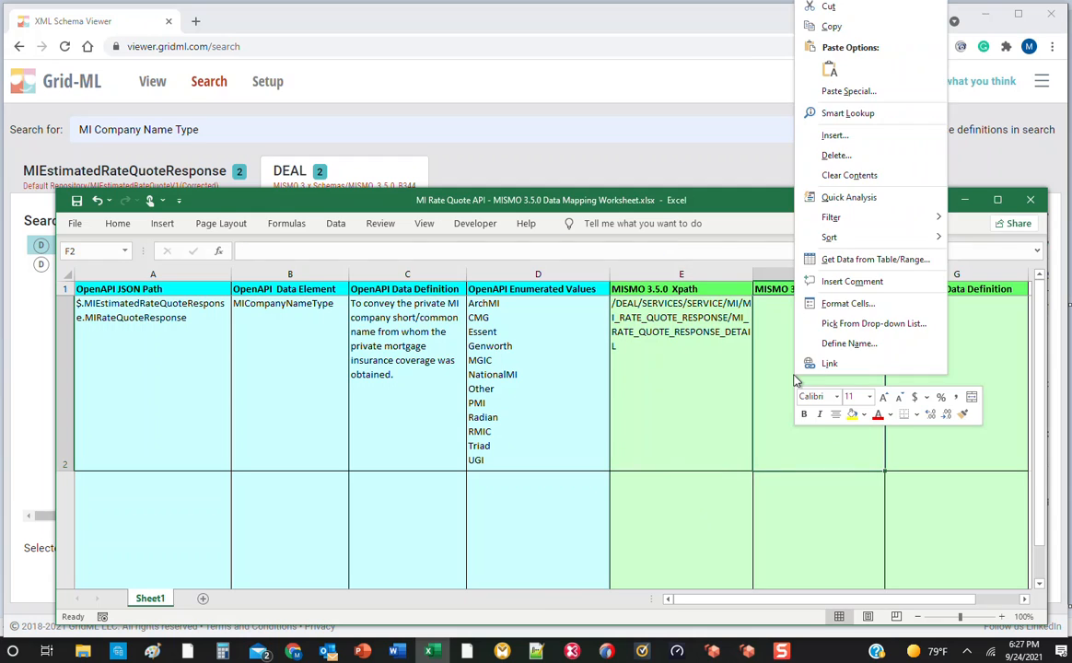
left_click(830, 71)
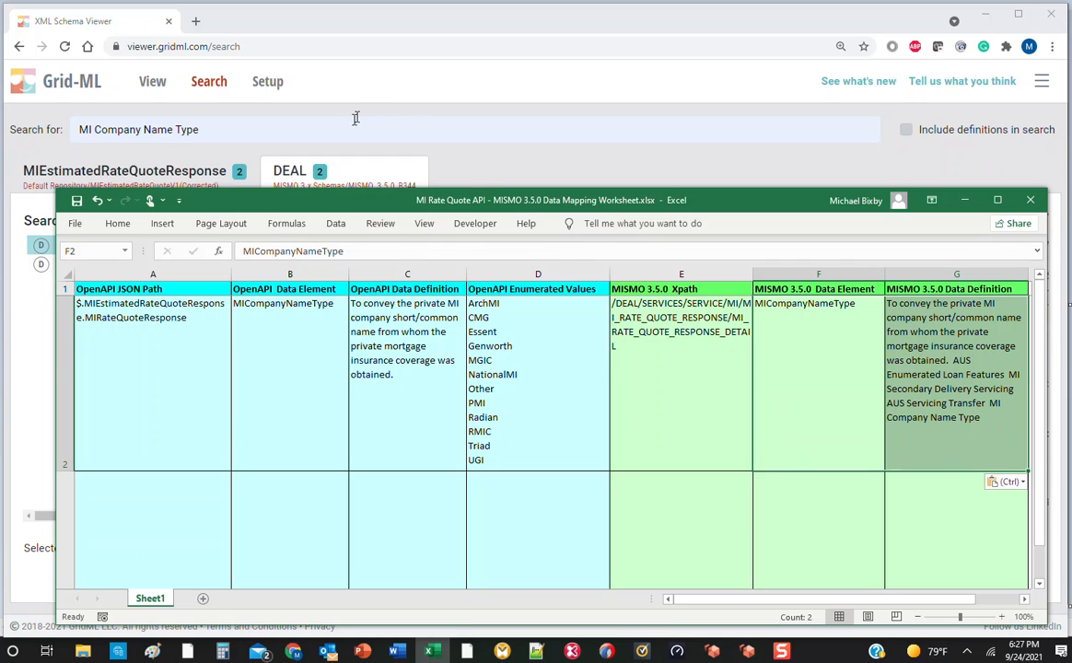
Step: Search Grid-ML for "MI Lender" and select MILenderIdentifier in the DEAL results
left_click(199, 130)
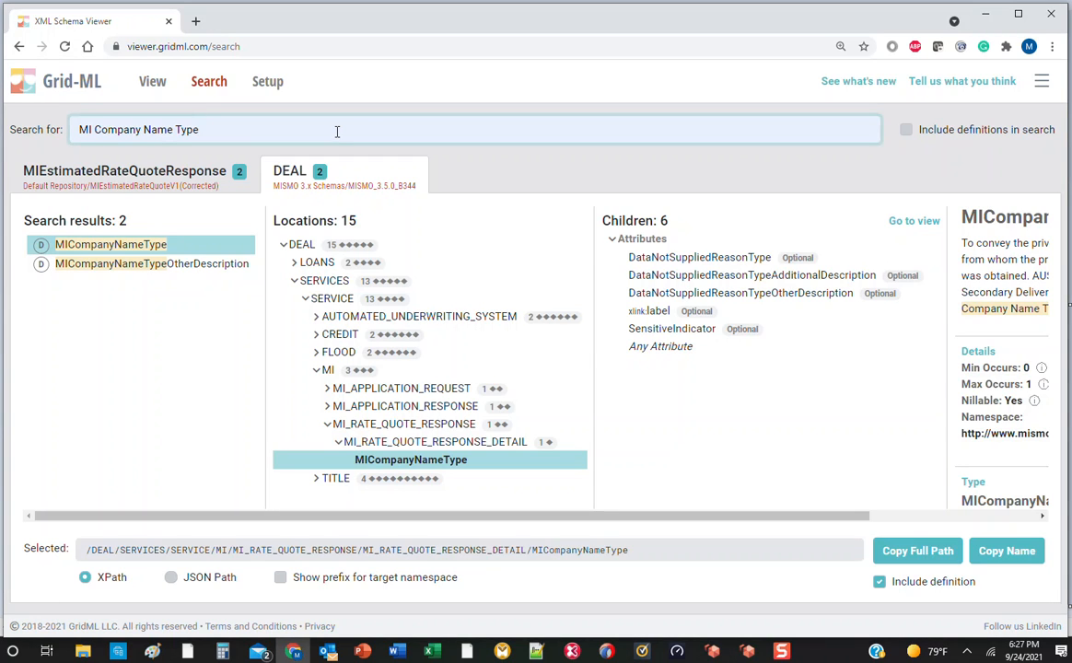
key("ctrl+a")
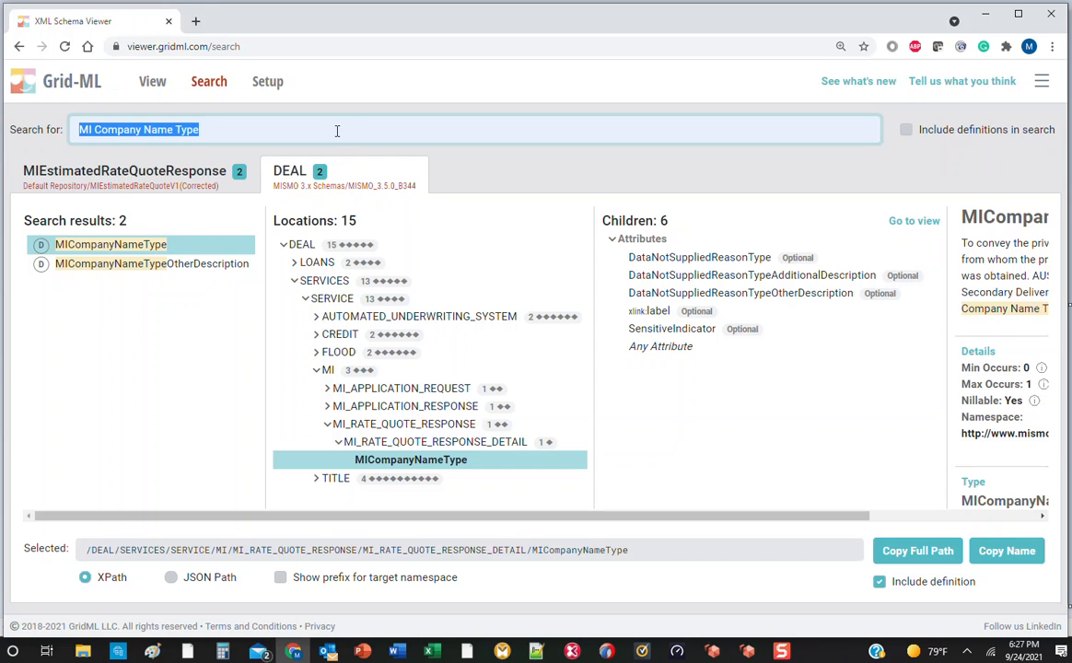
type("MI")
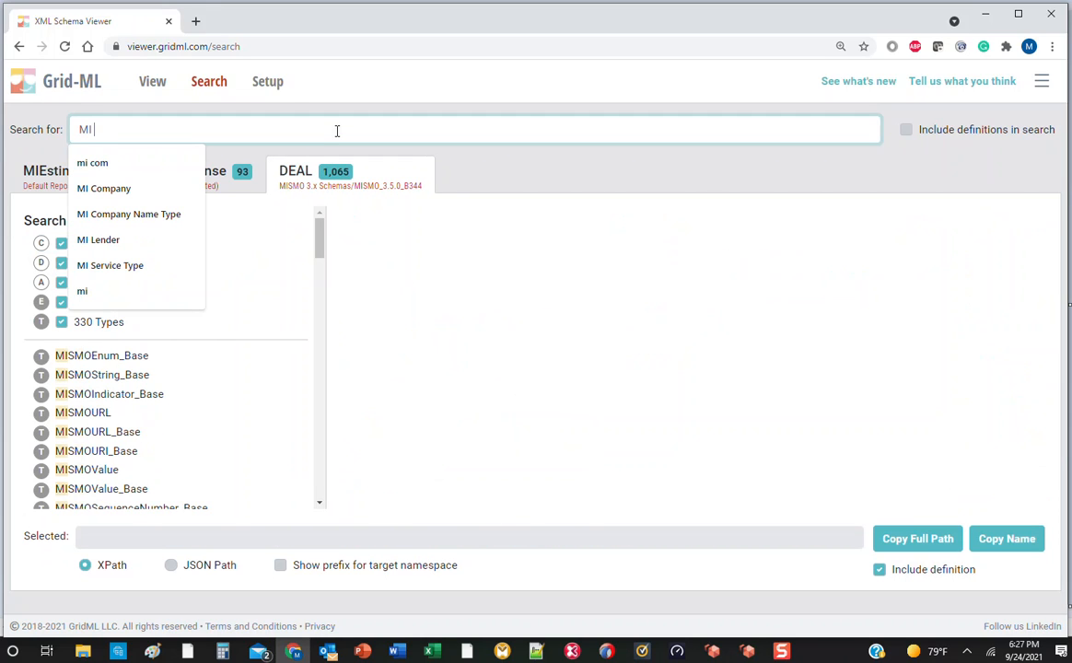
type(" Lend")
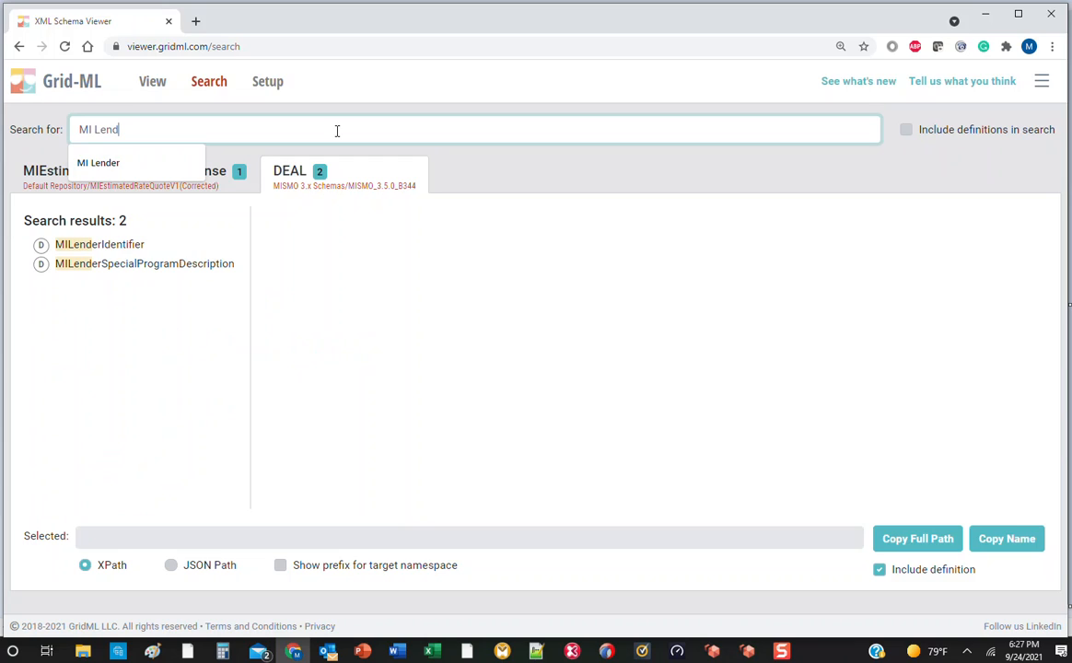
type("er")
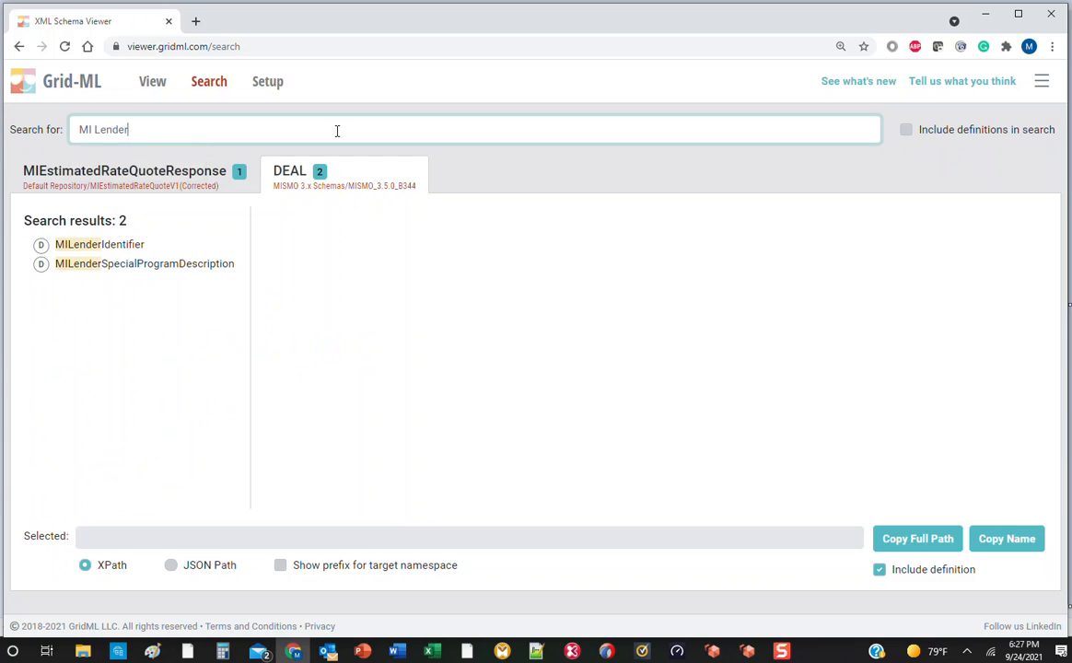
left_click(107, 244)
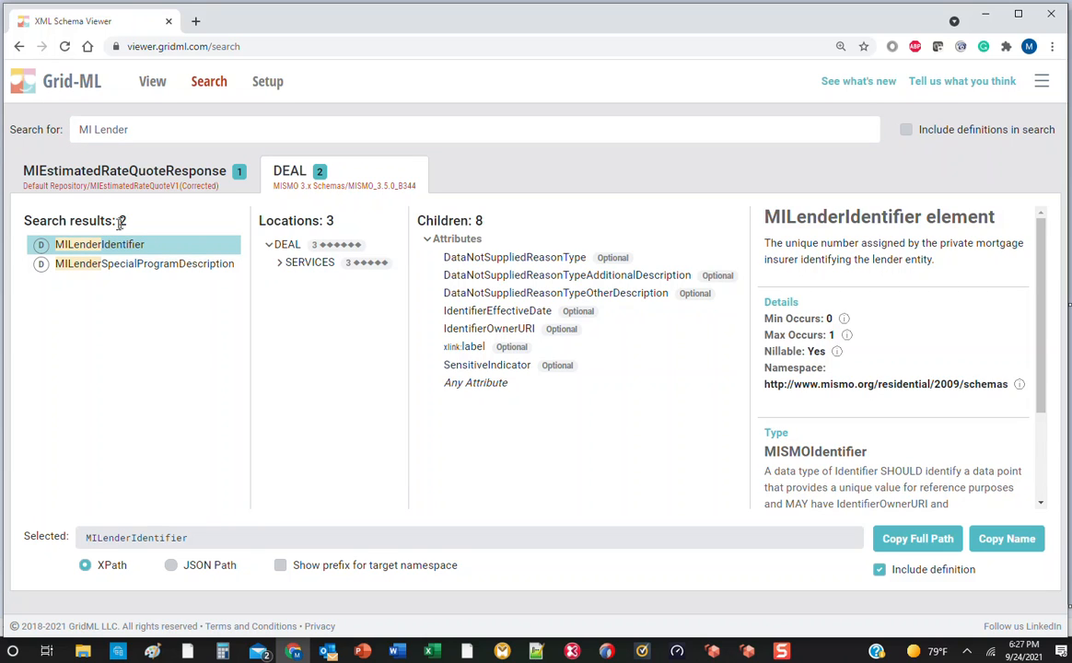
Step: Select the MIRateQuoteResponse location of MILenderIdentifier in the MIEstimatedRateQuoteResponse results and copy its full JSON path without the definition
left_click(74, 180)
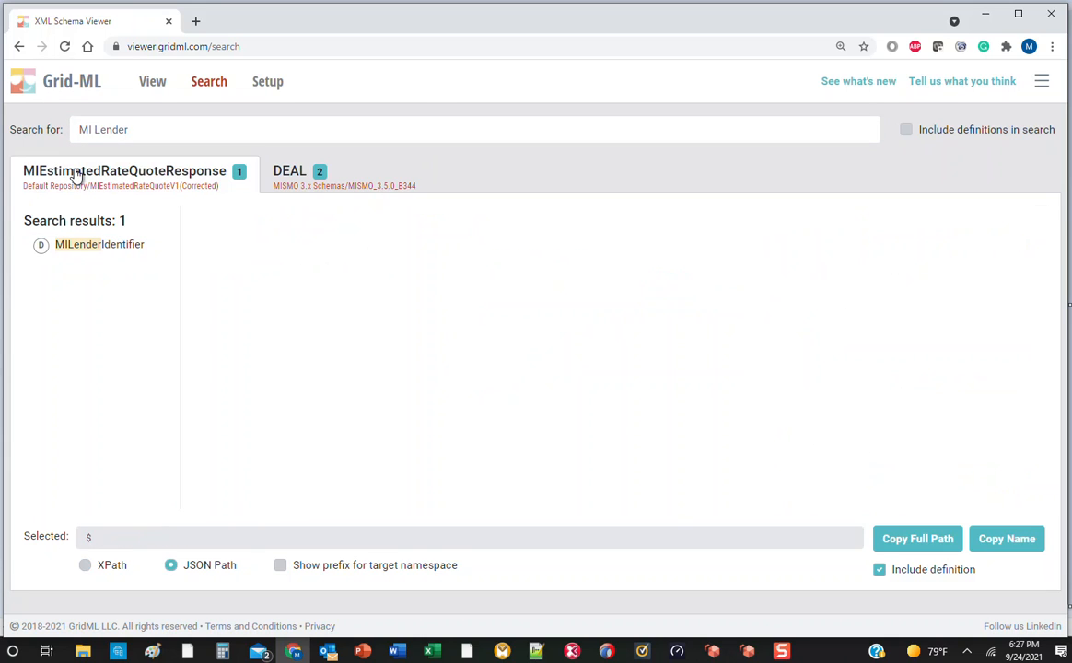
left_click(92, 244)
left_click(208, 266)
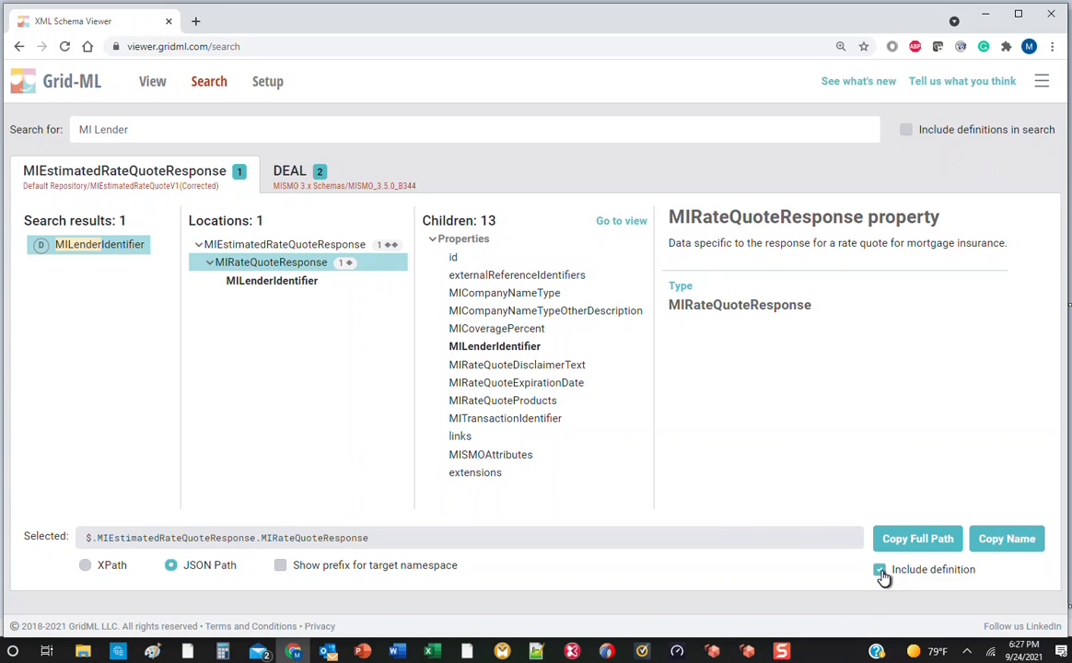
left_click(912, 549)
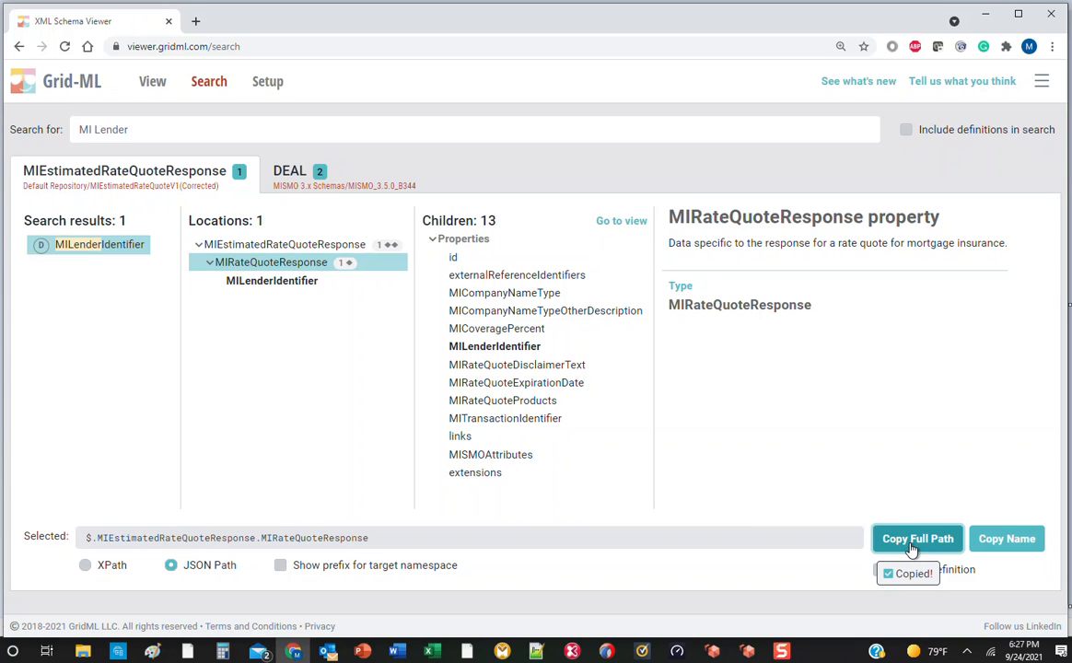
Step: Paste the MIRateQuoteResponse JSON path into cell A3 of the Excel worksheet and return to Grid-ML
left_click(429, 652)
right_click(161, 502)
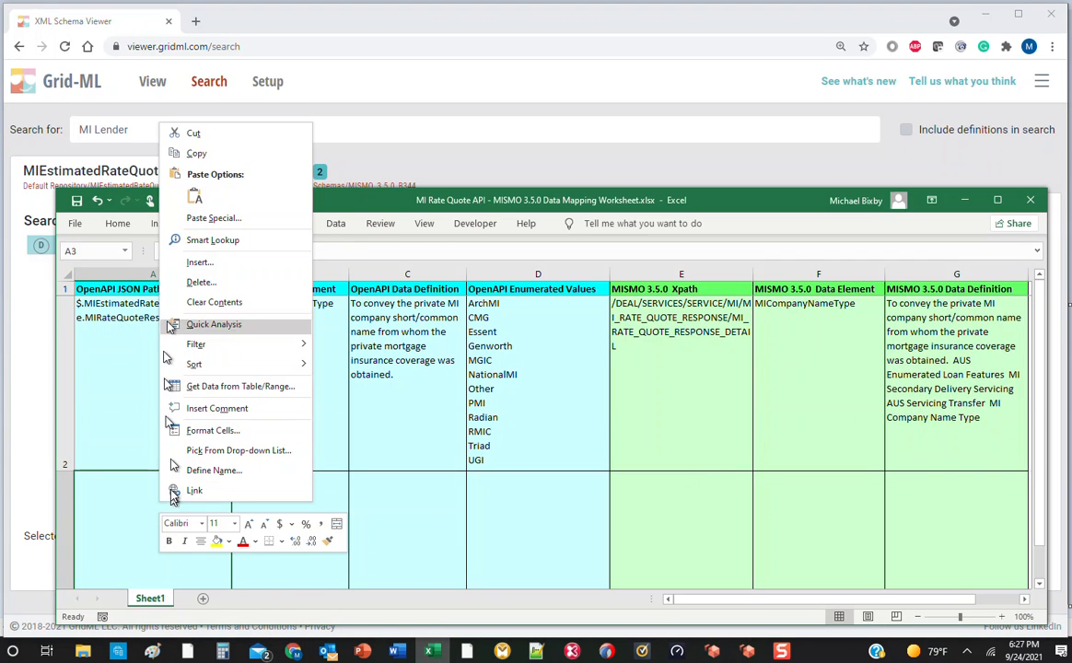
left_click(195, 197)
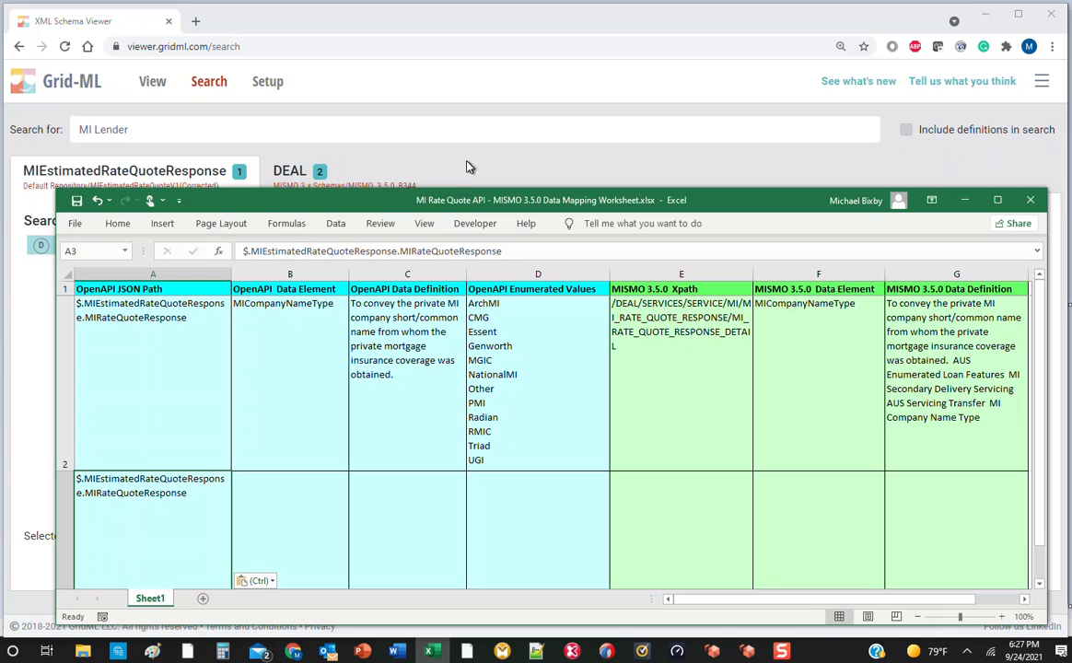
left_click(424, 146)
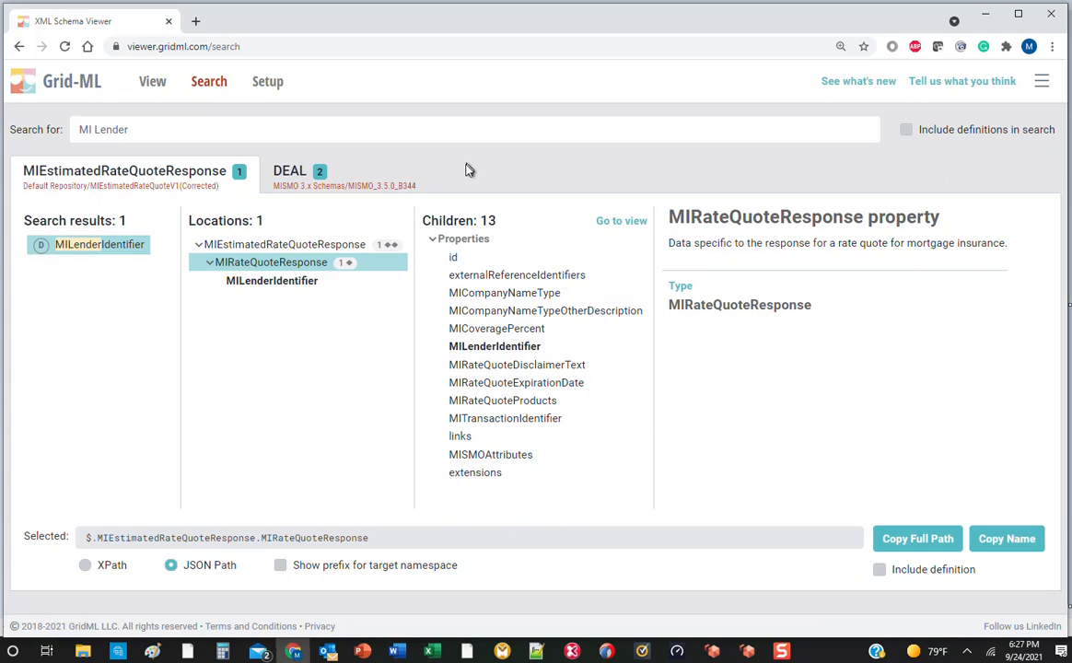
Step: Copy the MILenderIdentifier name with its definition included from the MIEstimatedRateQuoteResponse results, and switch to the Excel worksheet
left_click(289, 279)
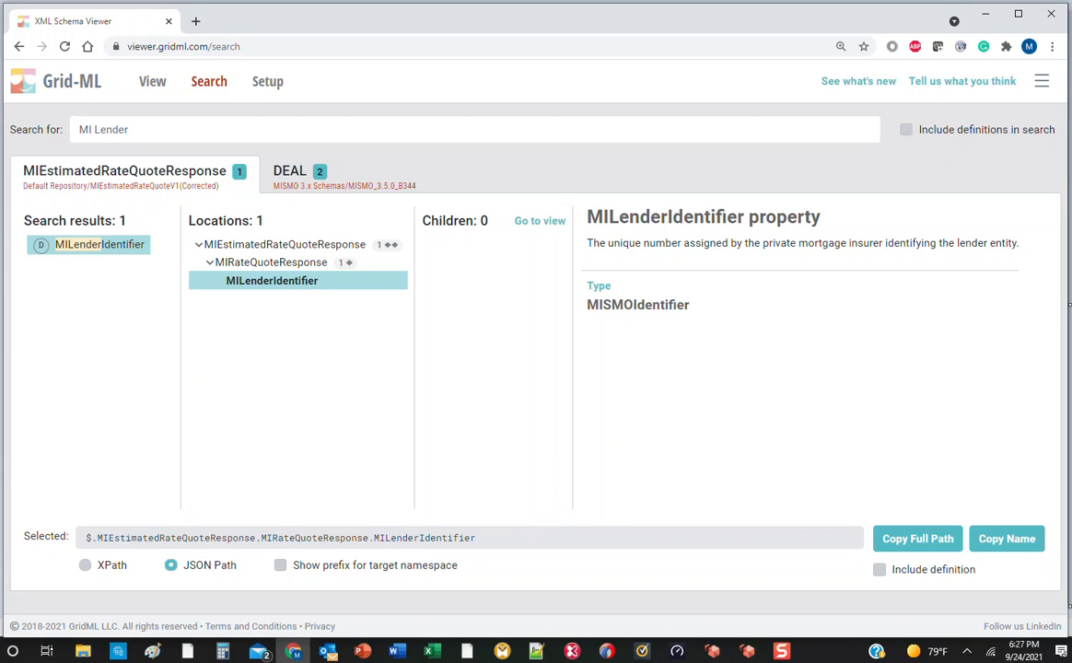
left_click(879, 572)
left_click(991, 545)
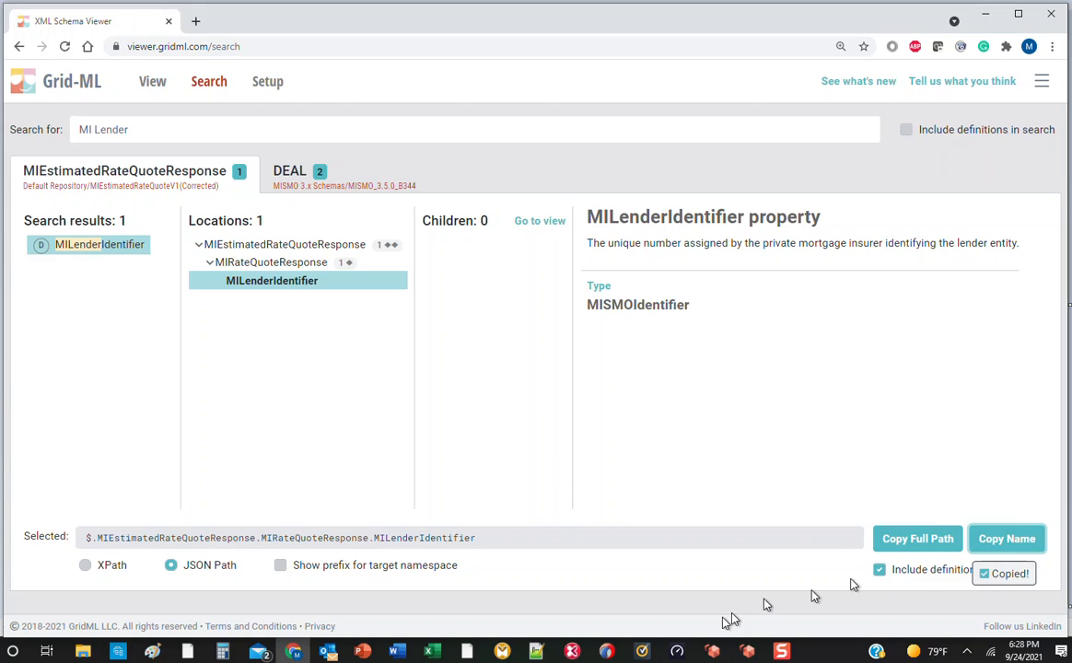
left_click(429, 648)
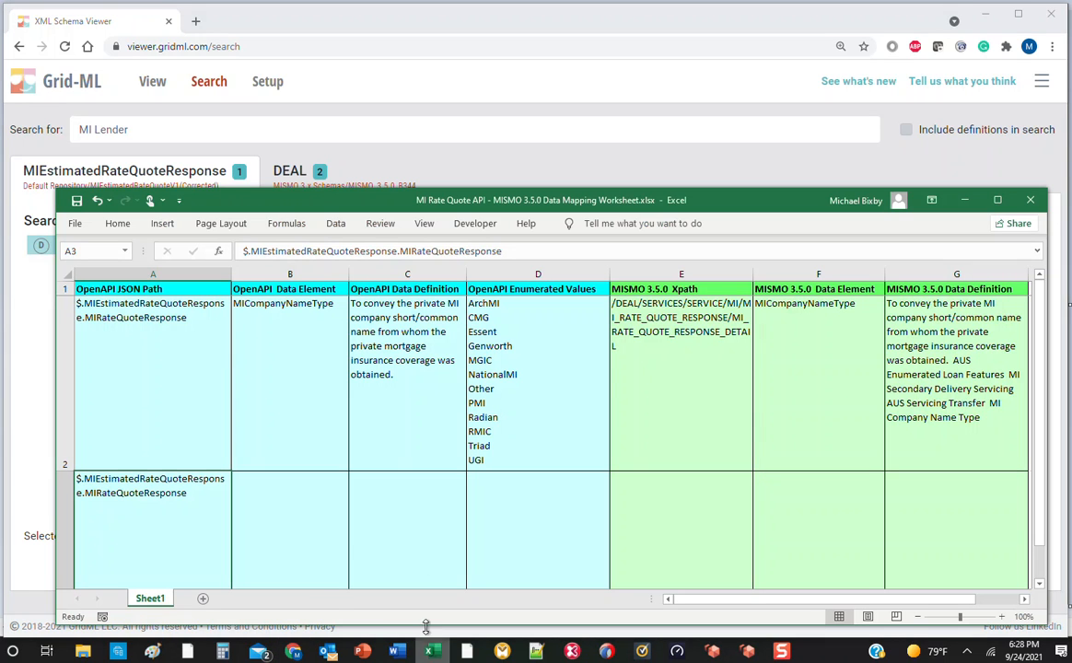
right_click(264, 502)
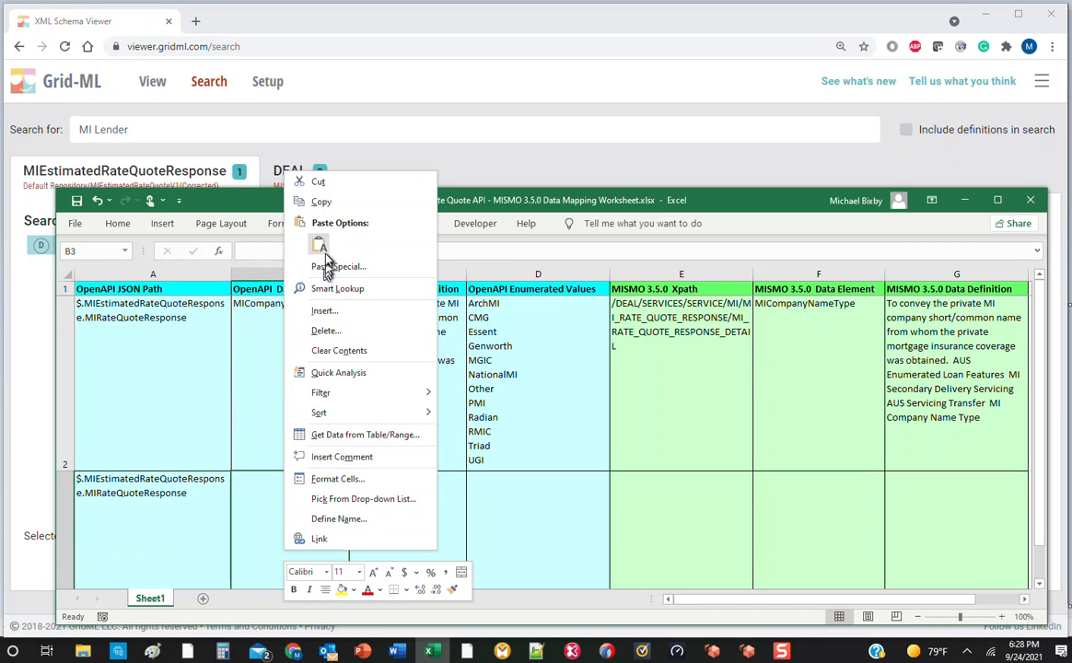
left_click(485, 545)
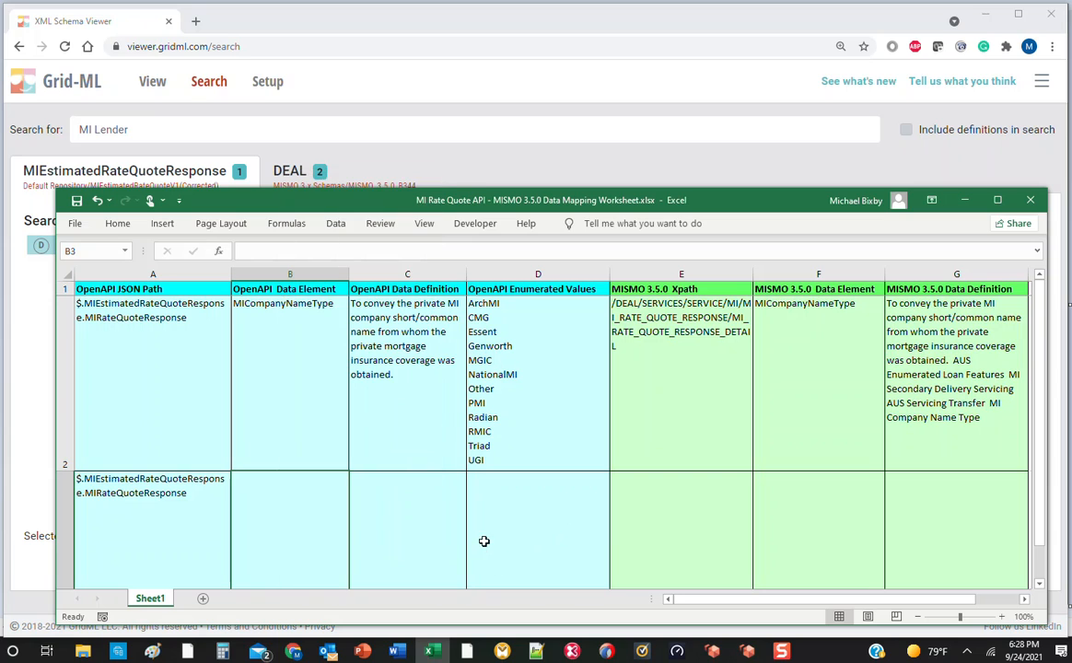
right_click(332, 541)
left_click(303, 534)
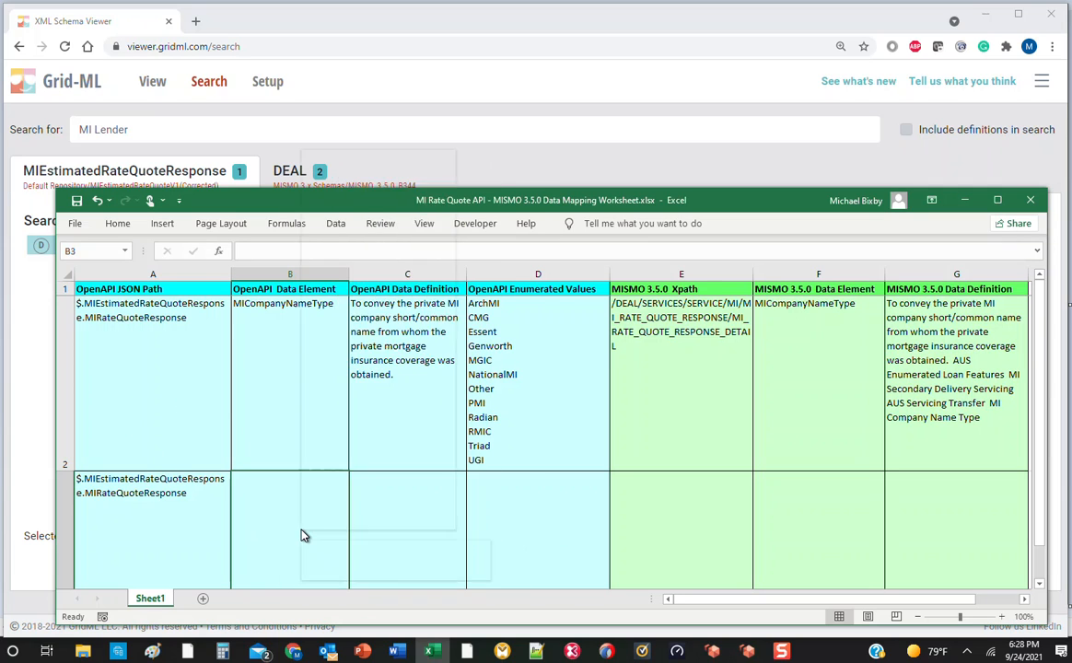
right_click(304, 535)
left_click(337, 242)
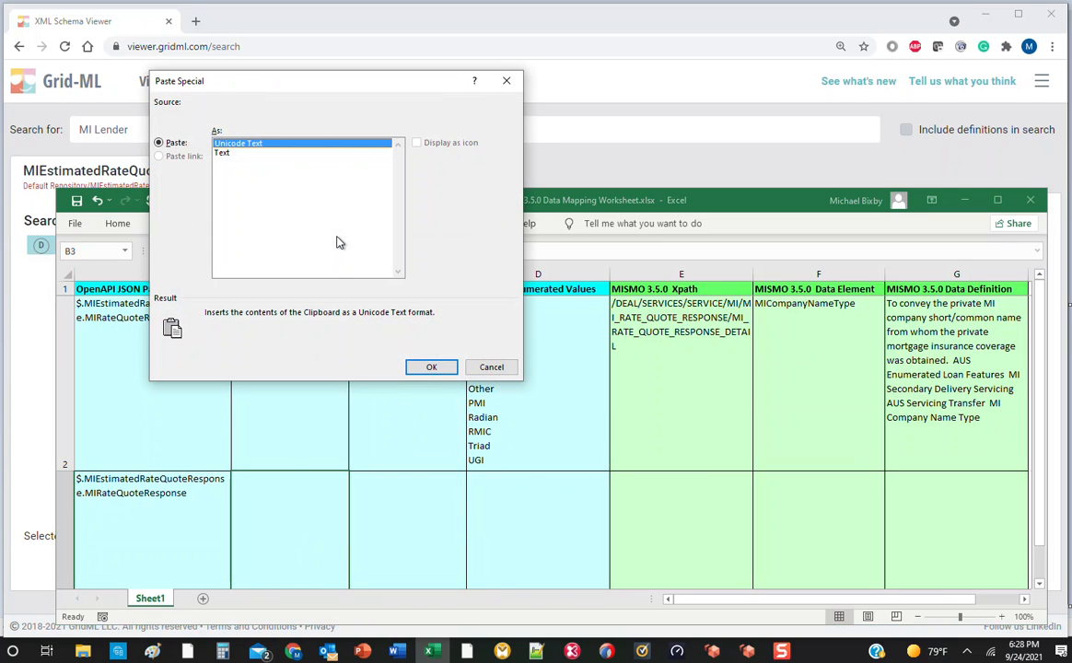
left_click(491, 367)
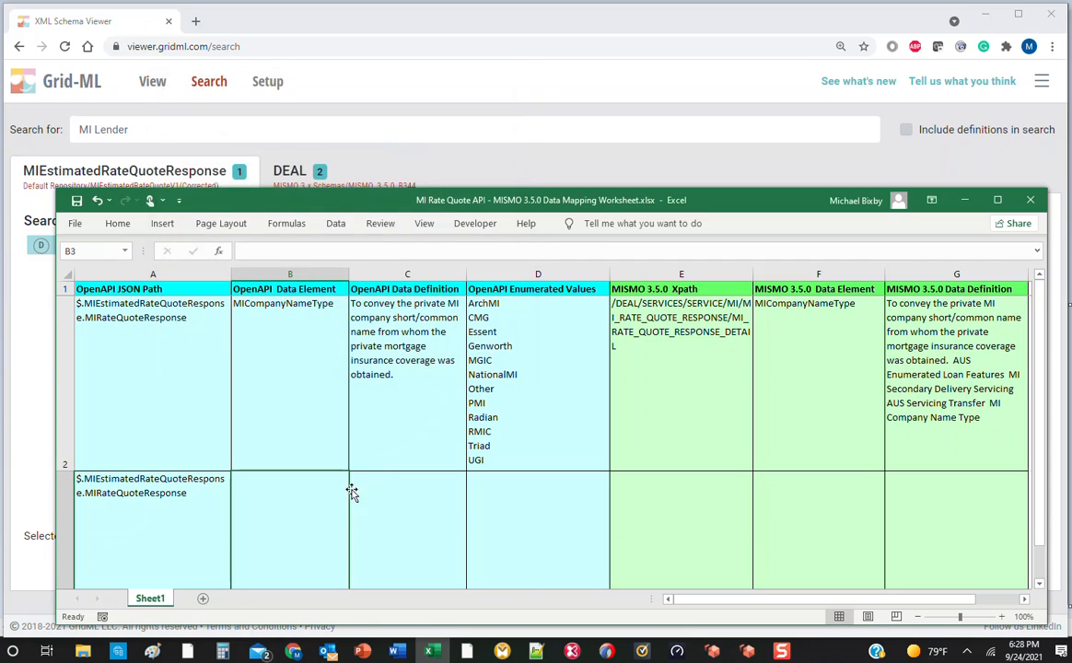
Step: Paste the copied MILenderIdentifier name and definition into the Excel worksheet starting at cell B3
right_click(306, 516)
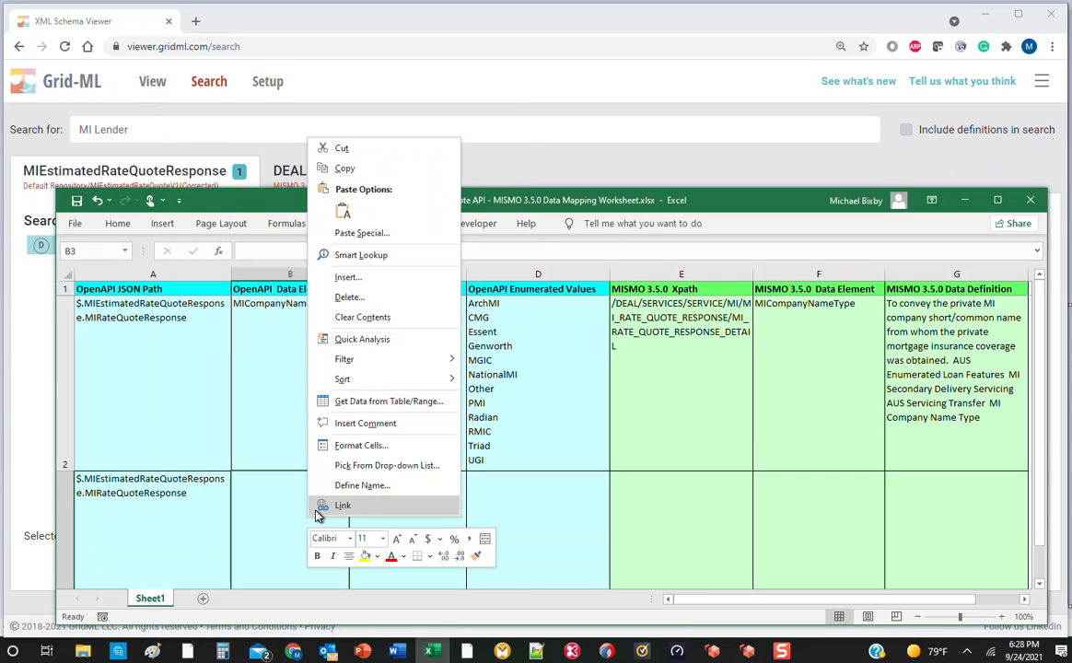
left_click(348, 212)
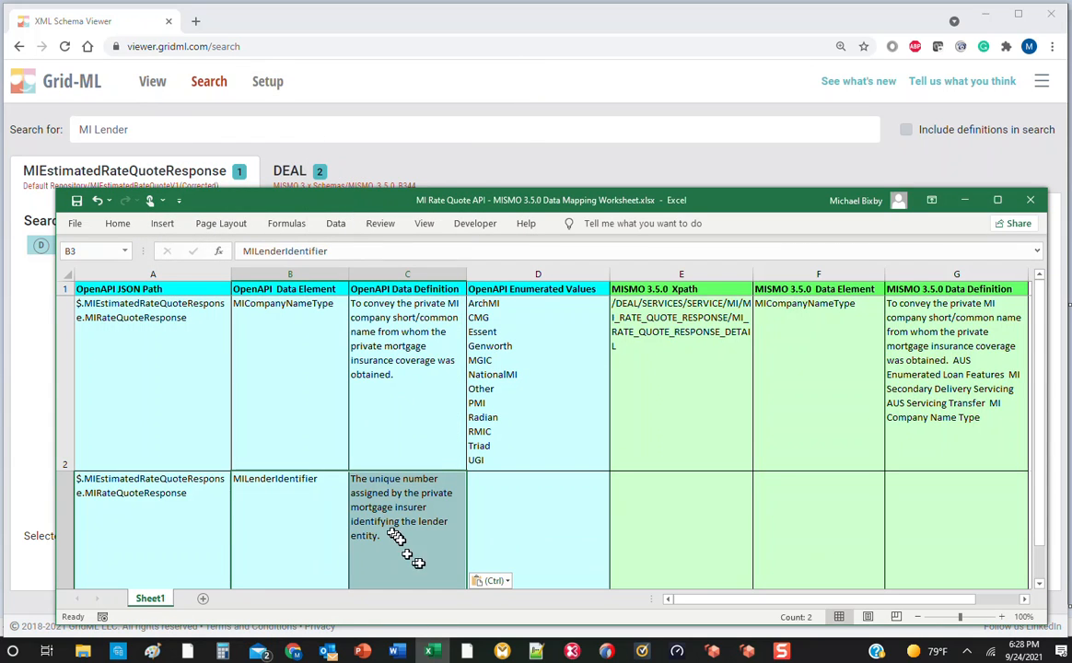
left_click(516, 509)
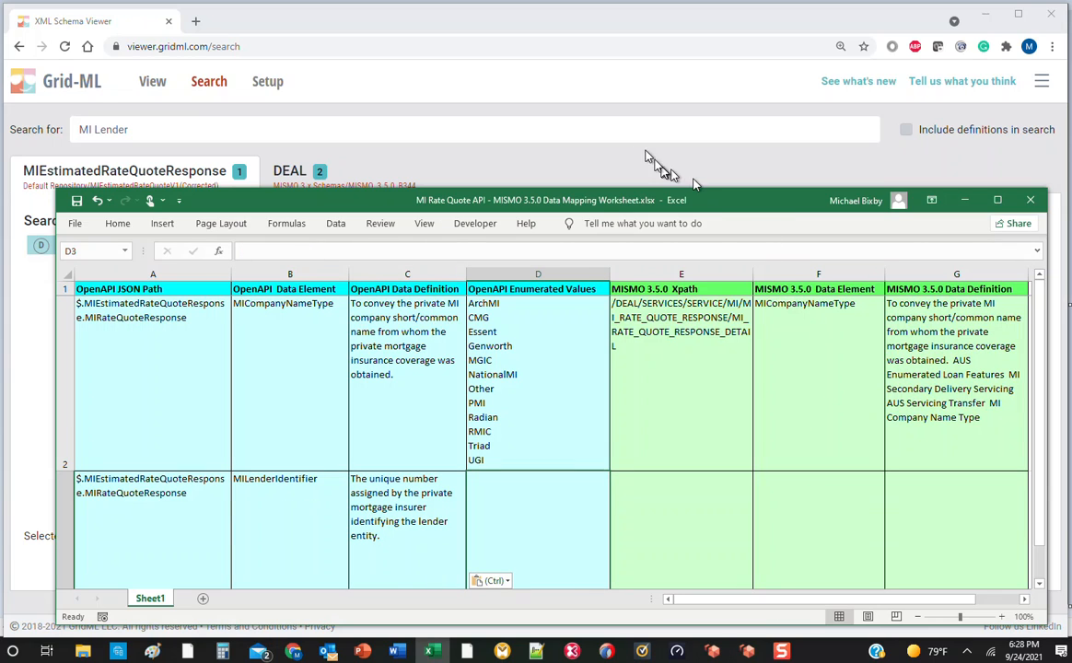
Step: In Grid-ML's DEAL results, select the MI_RATE_QUOTE_RESPONSE_DETAIL location of MILenderIdentifier and copy its full XPath without the definition
left_click(607, 164)
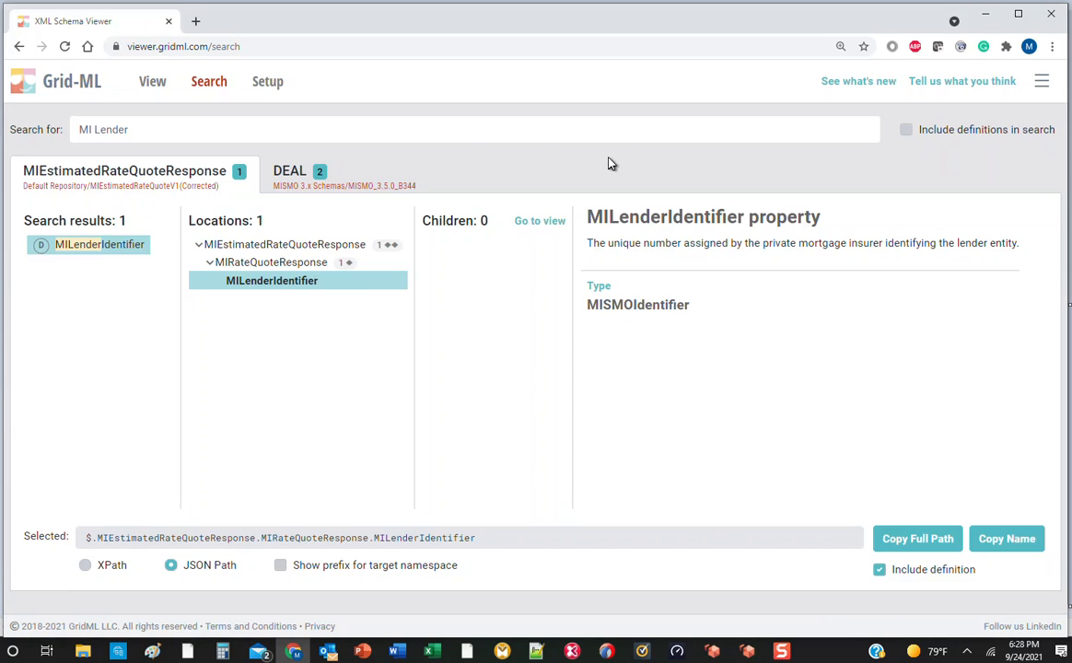
left_click(283, 174)
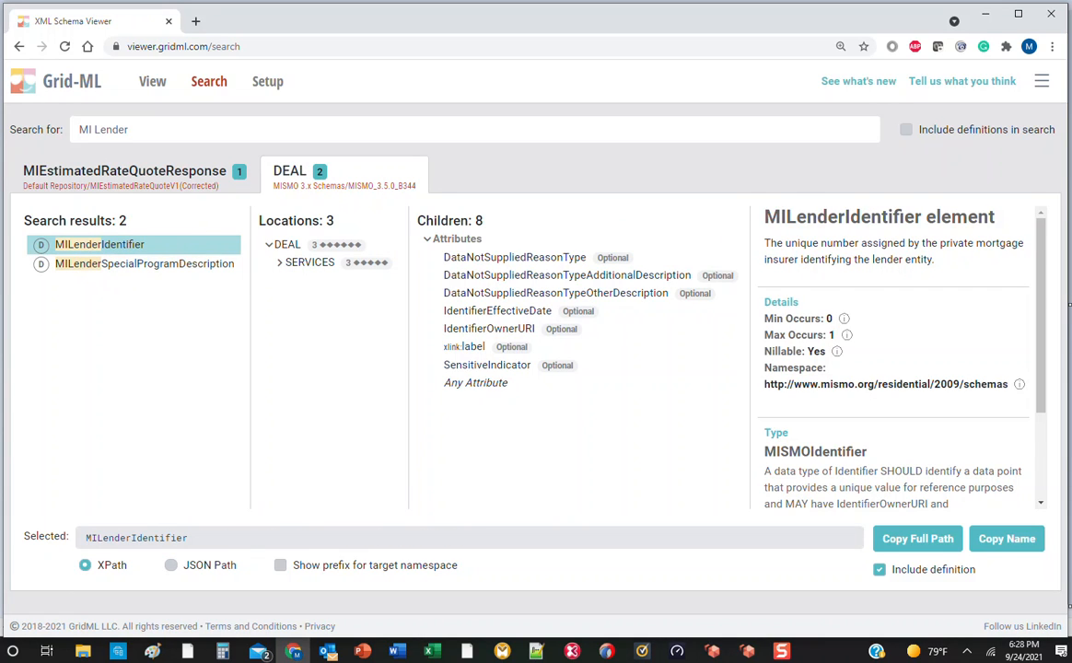
left_click(282, 264)
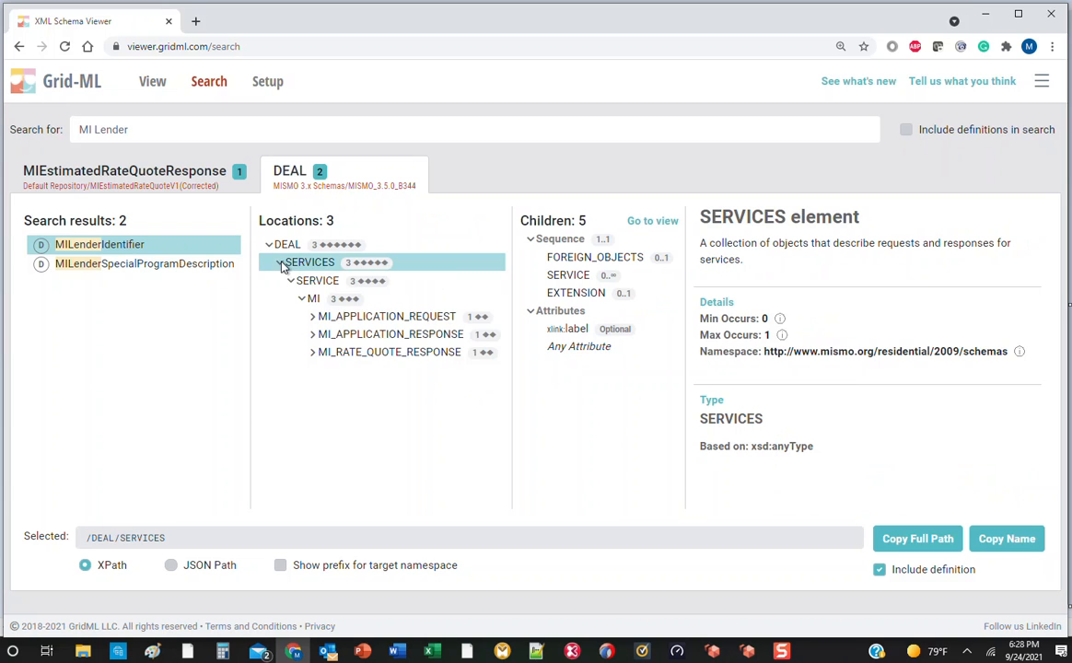
left_click(313, 356)
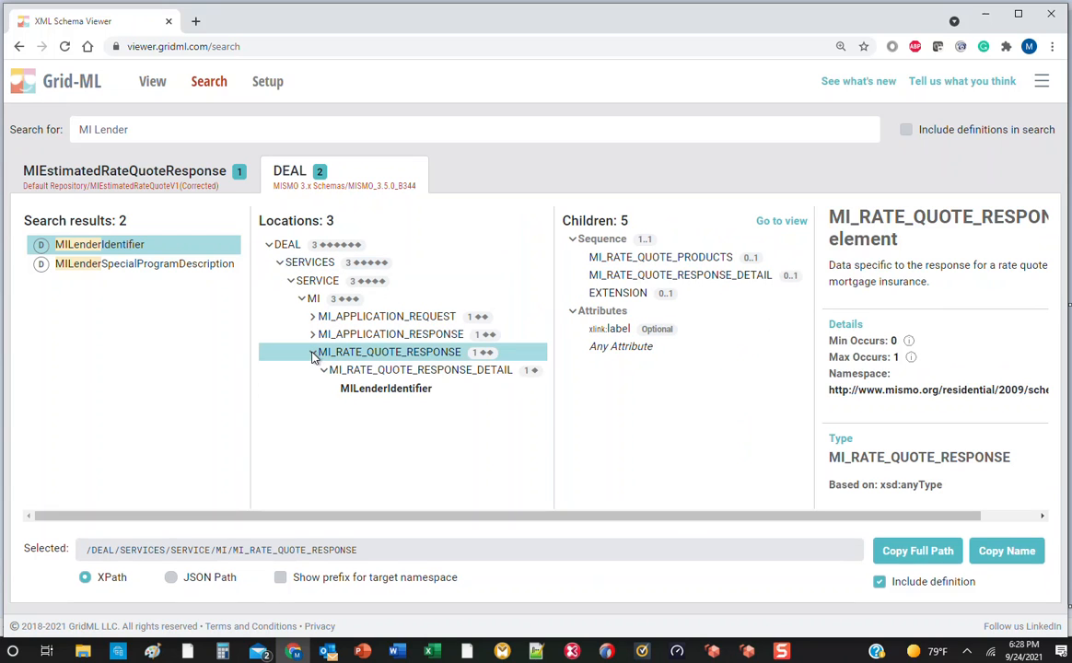
left_click(398, 370)
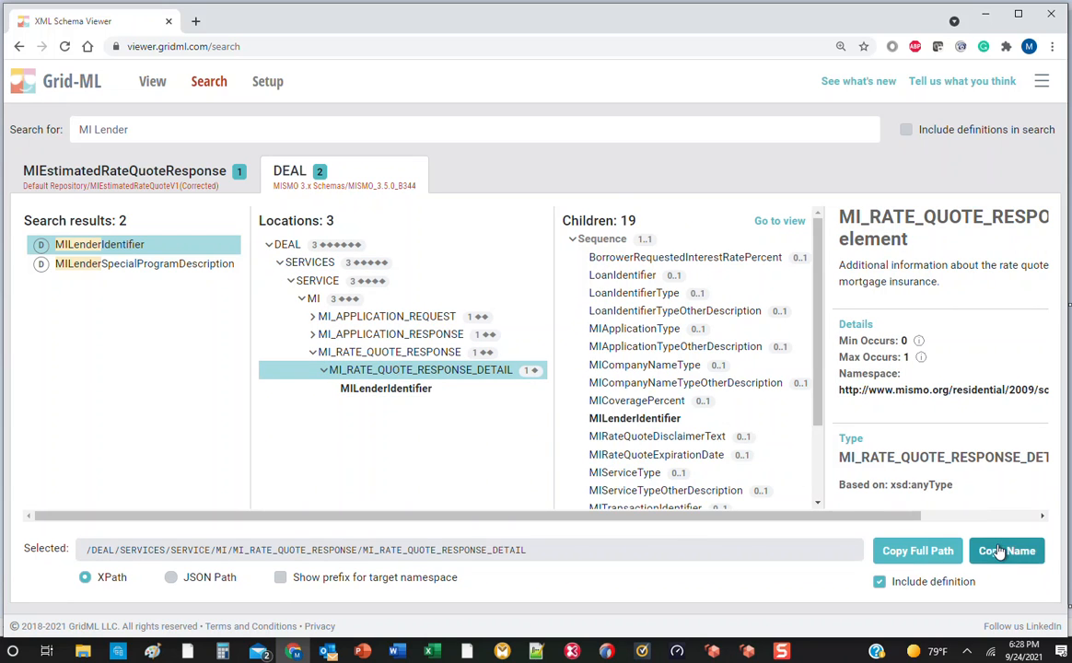
left_click(937, 555)
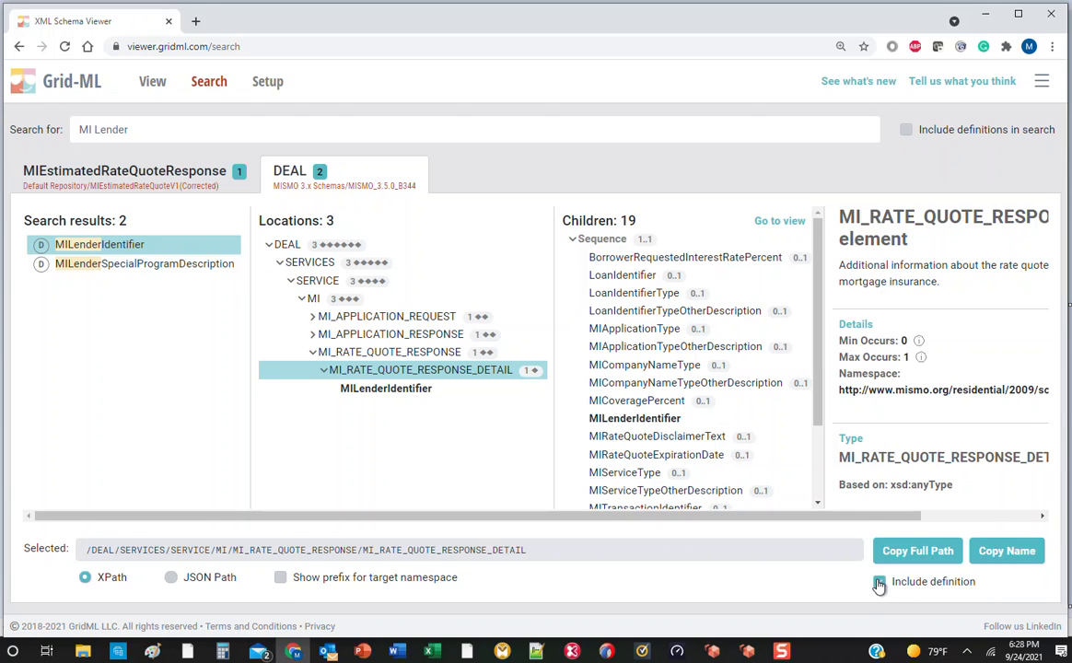
left_click(899, 557)
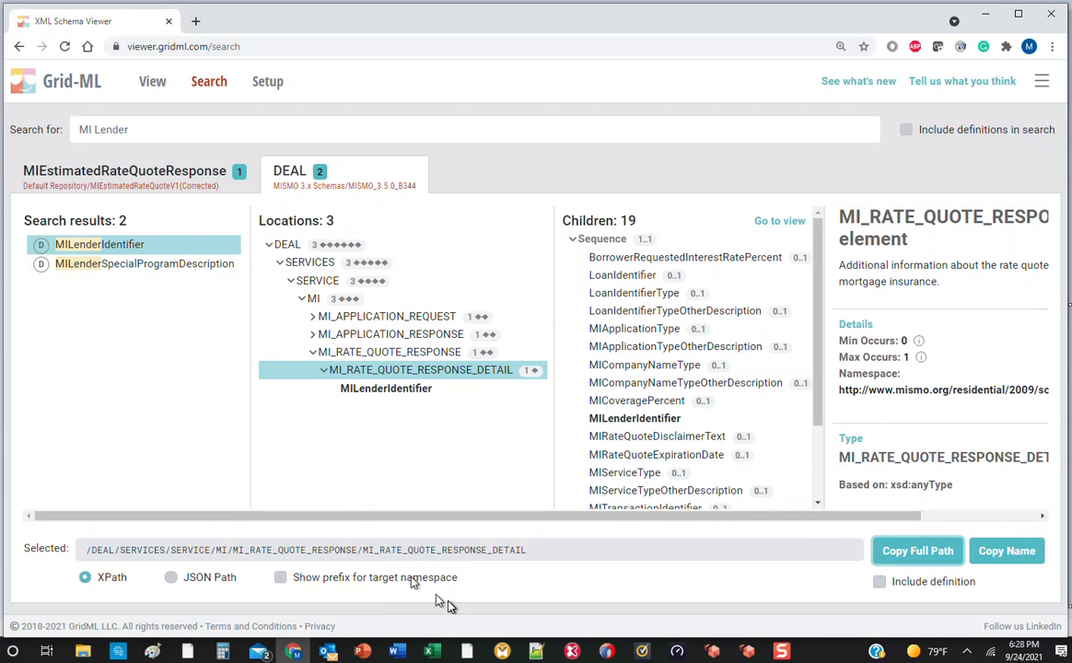
Step: Paste the MI_RATE_QUOTE_RESPONSE_DETAIL XPath into cell E3 of the Excel worksheet
left_click(429, 651)
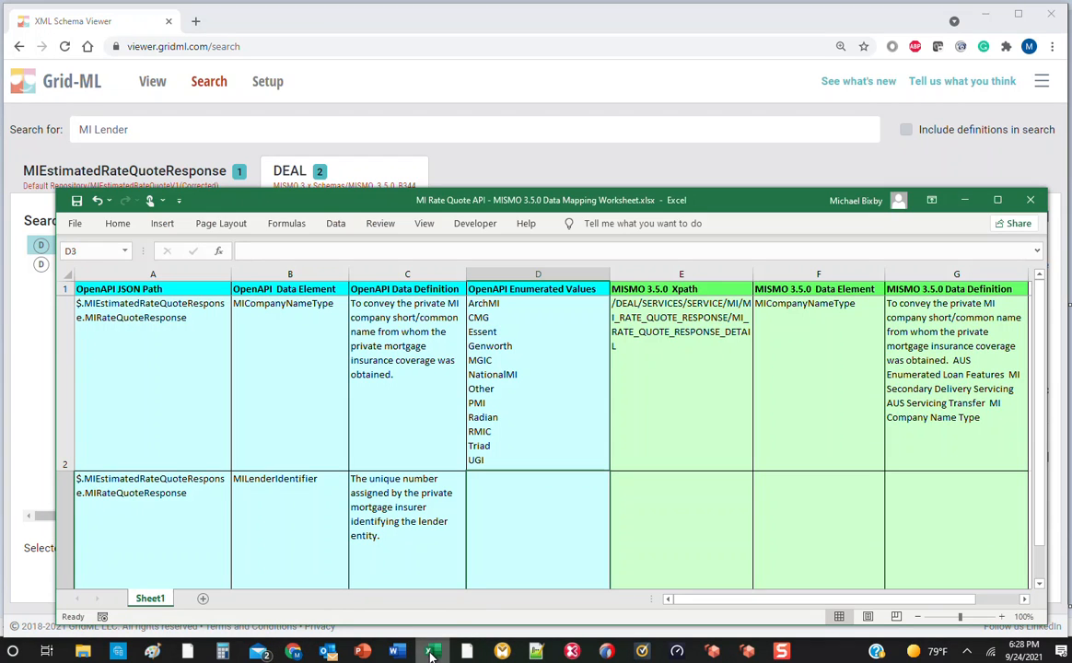
left_click(621, 548)
right_click(626, 544)
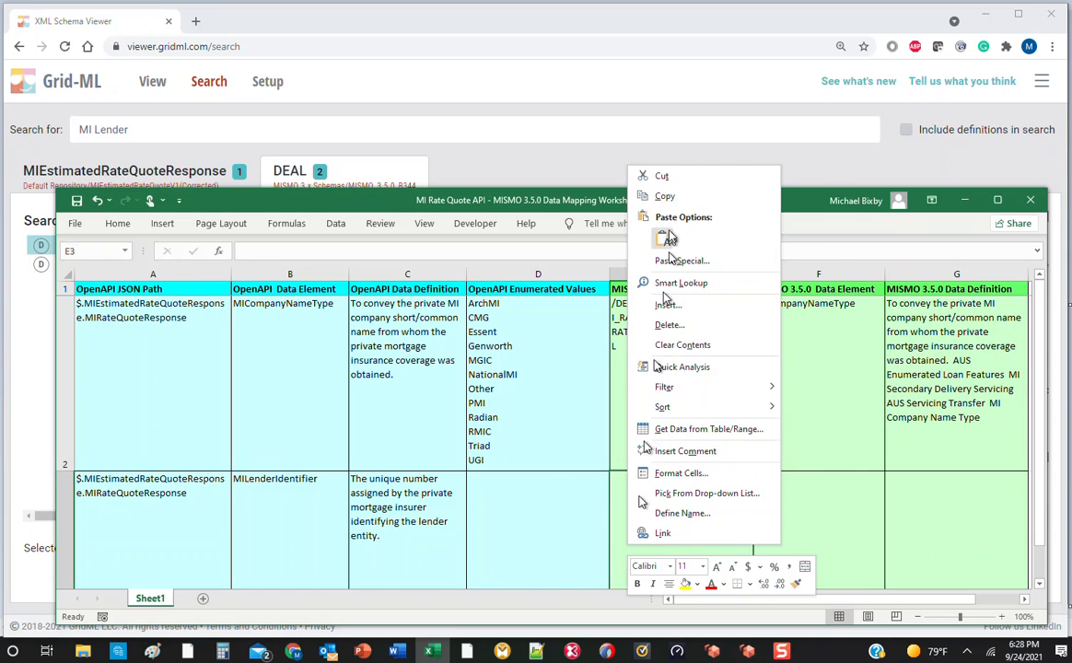
left_click(662, 241)
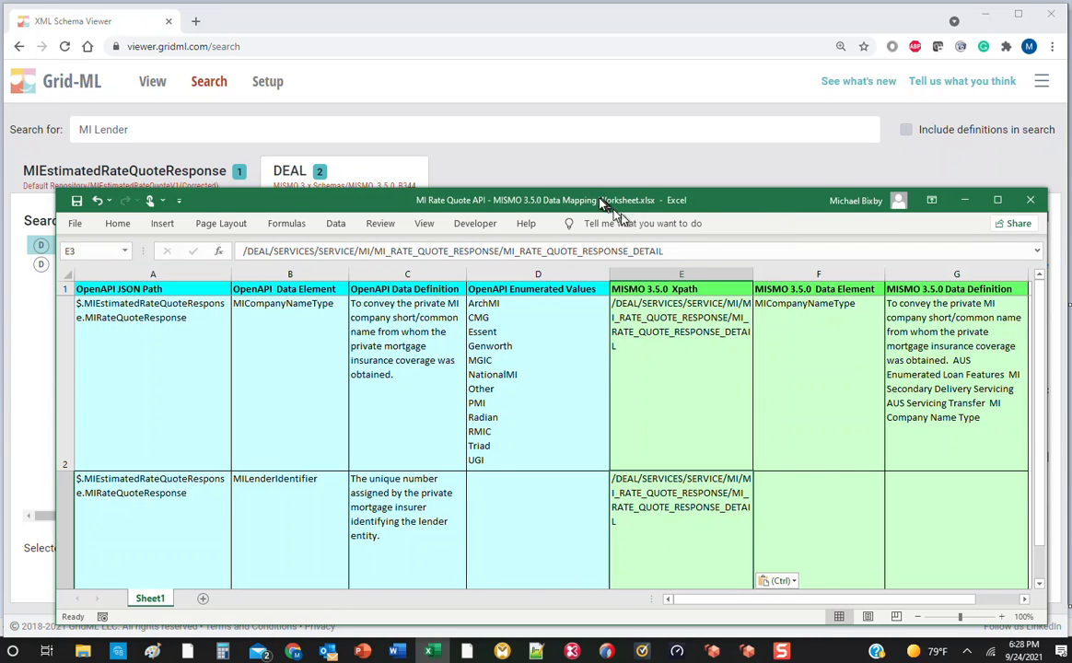
Step: Return to Grid-ML and copy the MILenderIdentifier name under MI_RATE_QUOTE_RESPONSE_DETAIL with its definition included
left_click(573, 181)
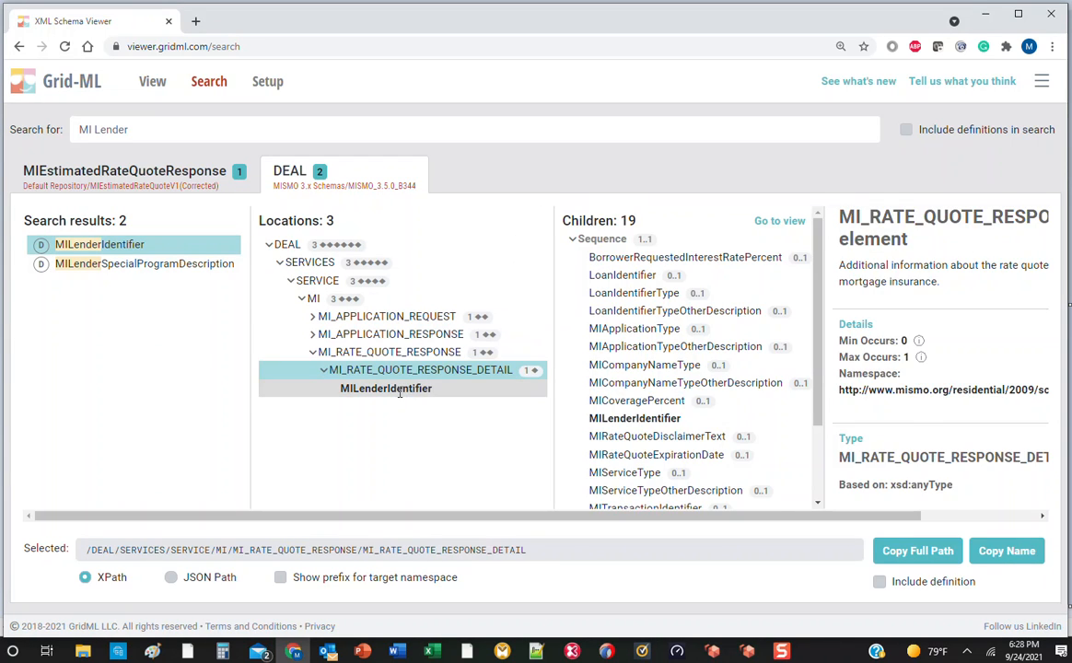
left_click(400, 390)
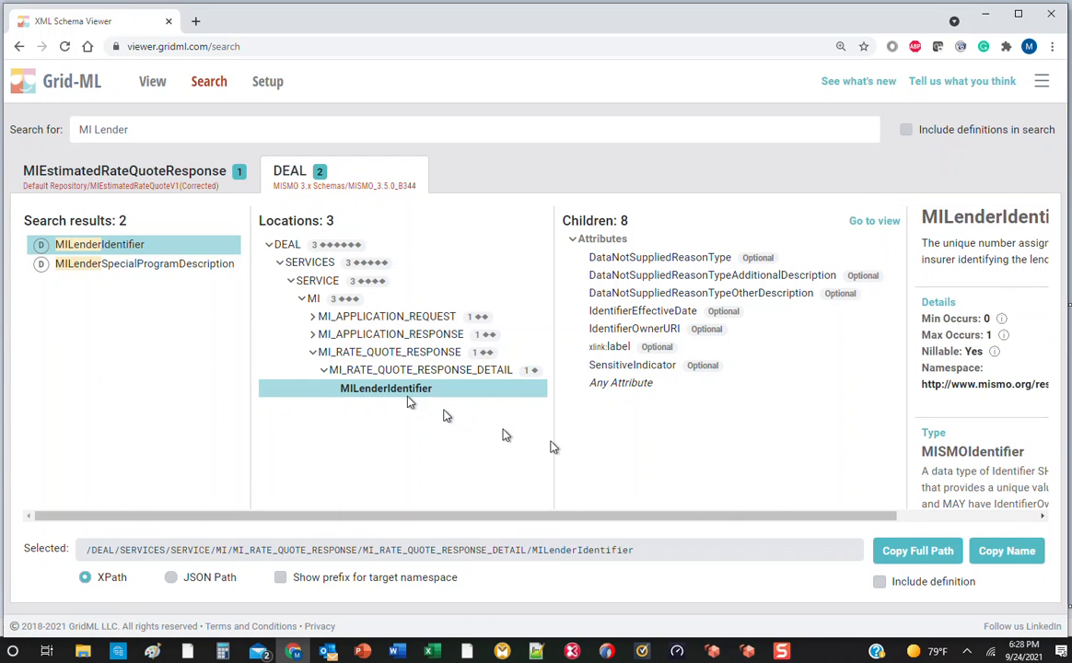
left_click(880, 584)
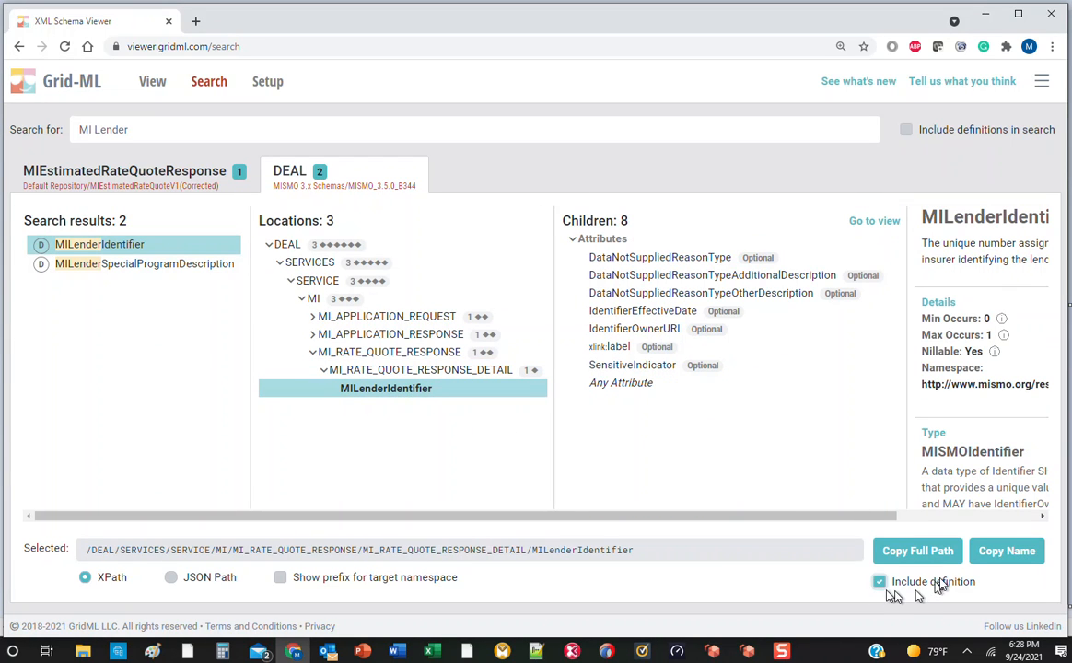
left_click(999, 553)
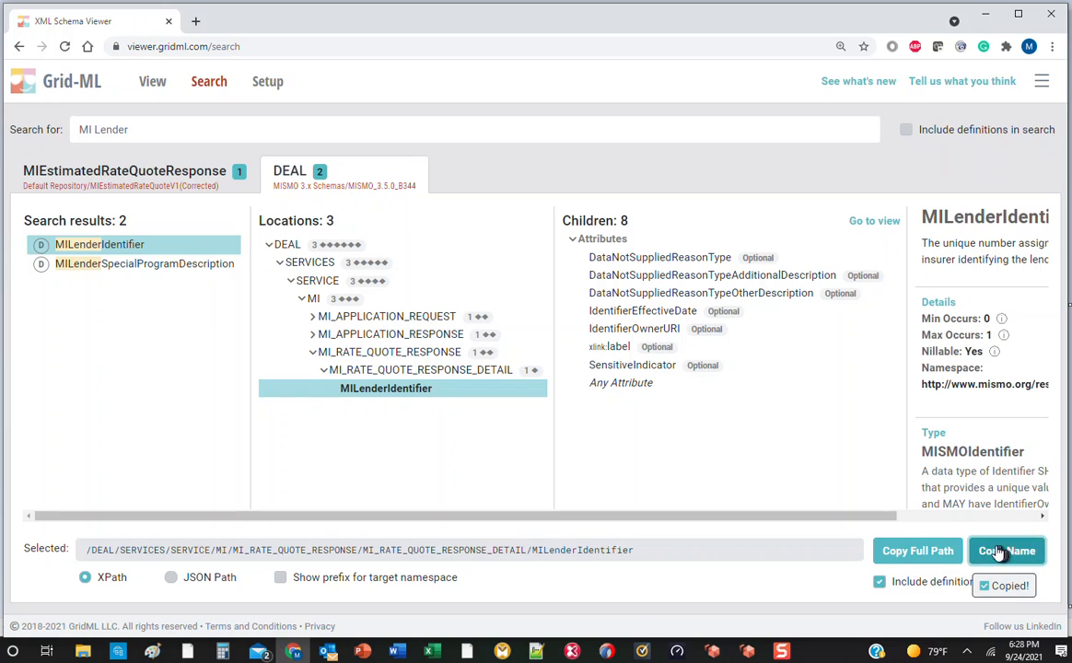
Step: Paste the MISMO MILenderIdentifier name and definition into Excel starting at cell F3, and return to Grid-ML
left_click(430, 651)
right_click(859, 526)
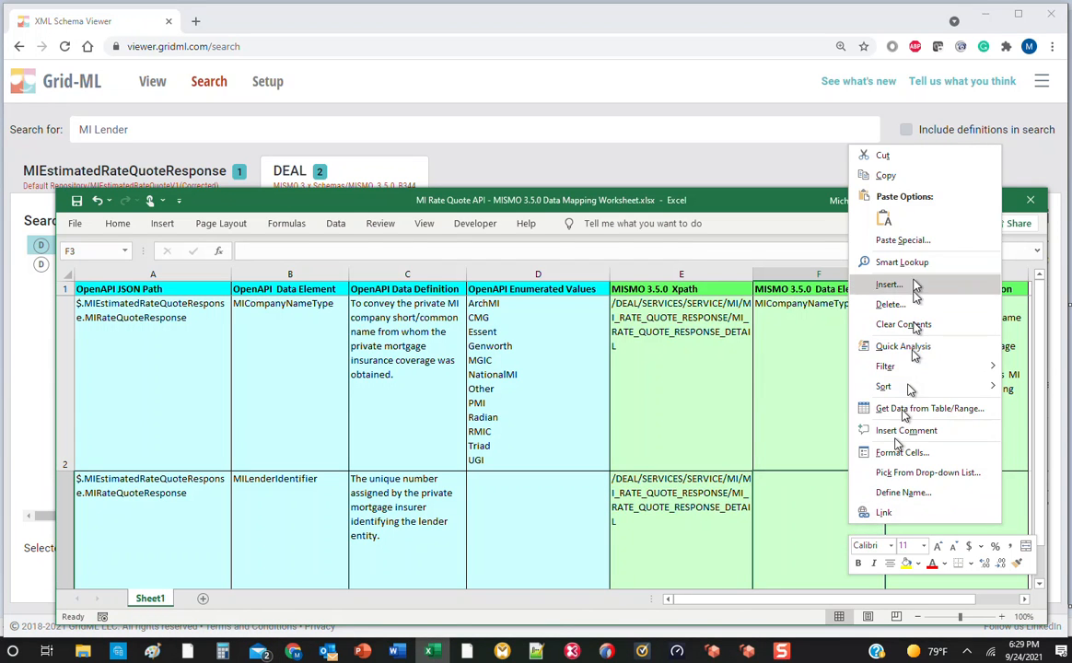
left_click(886, 218)
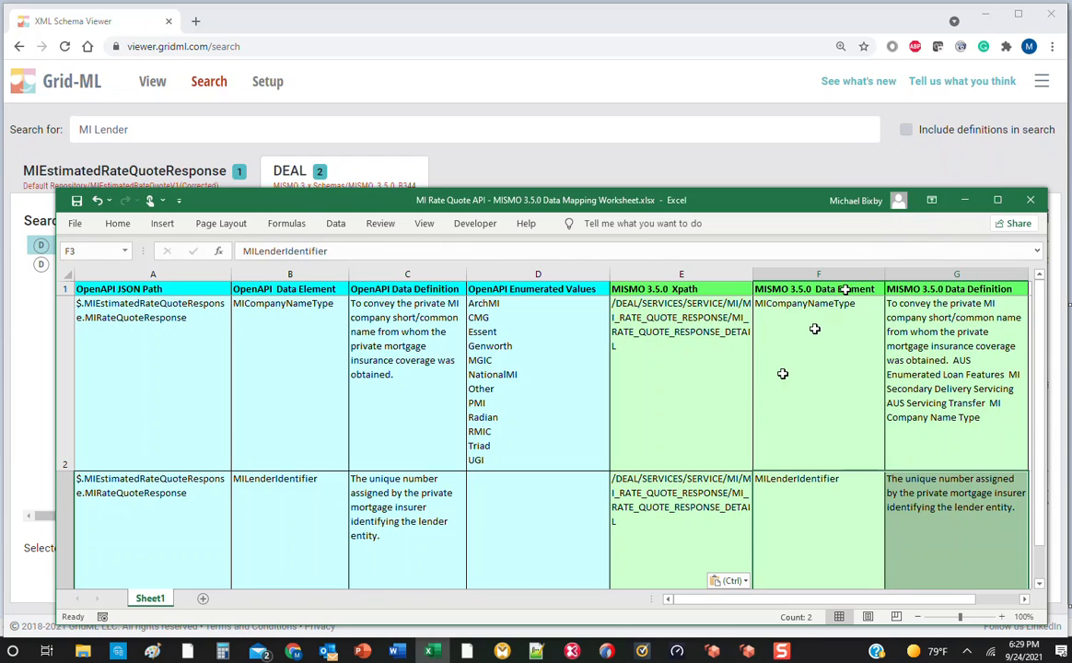
left_click(702, 420)
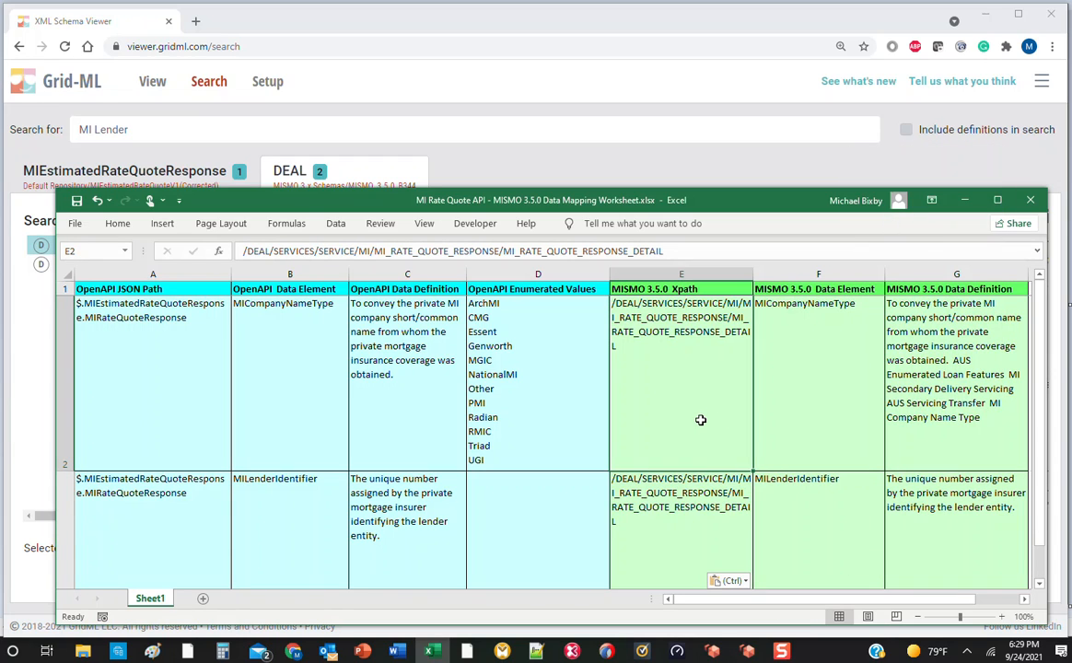
left_click(675, 174)
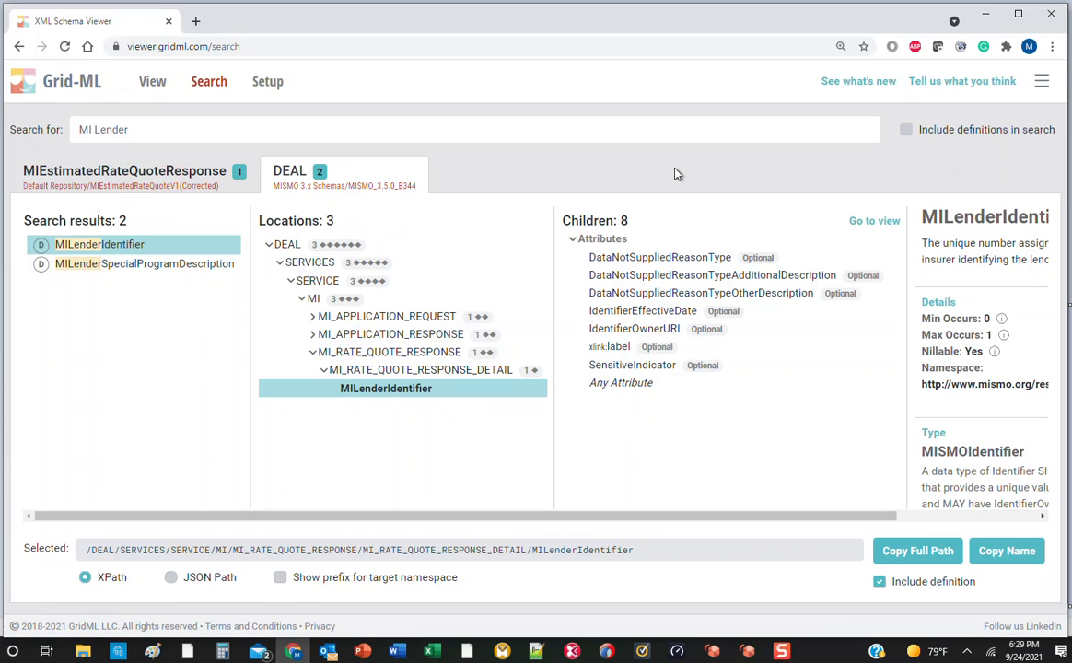